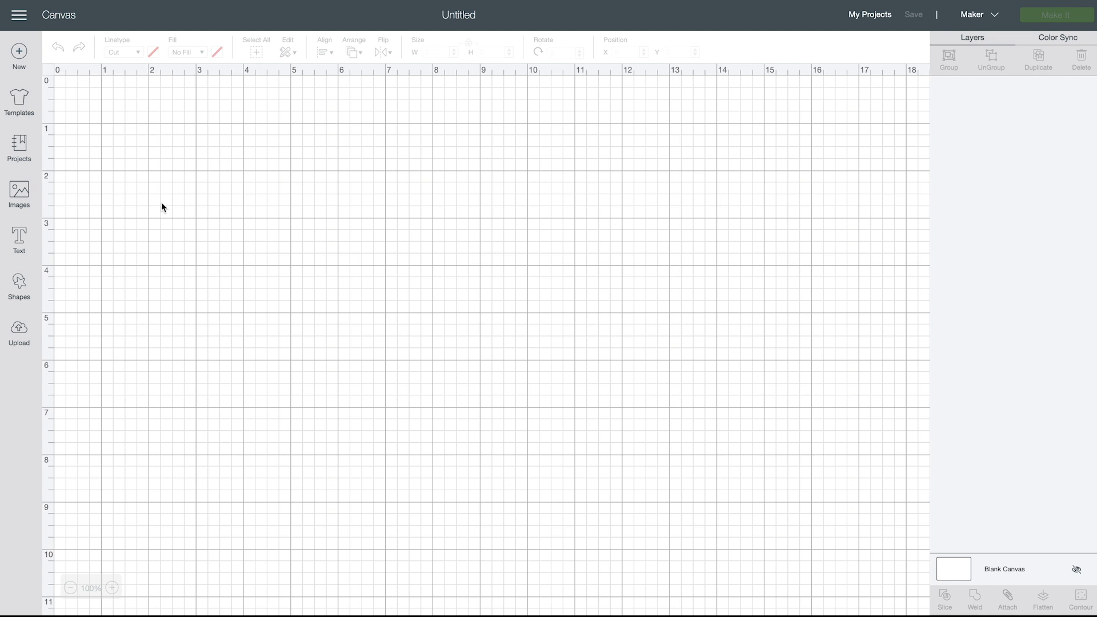
Search the image library for "boo"
left_click(20, 198)
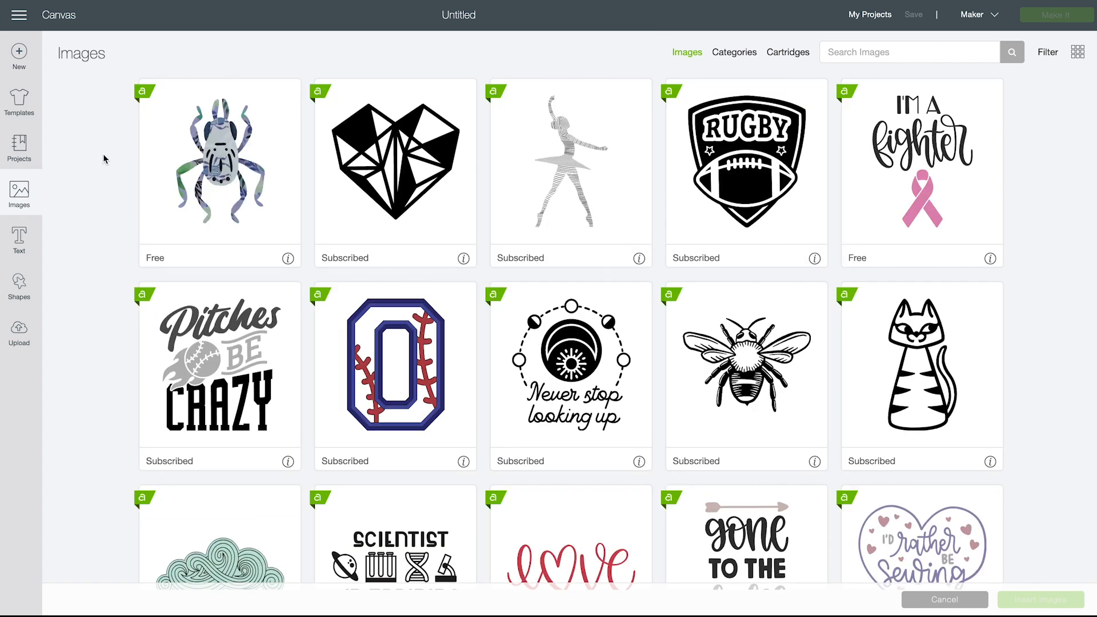
left_click(904, 52)
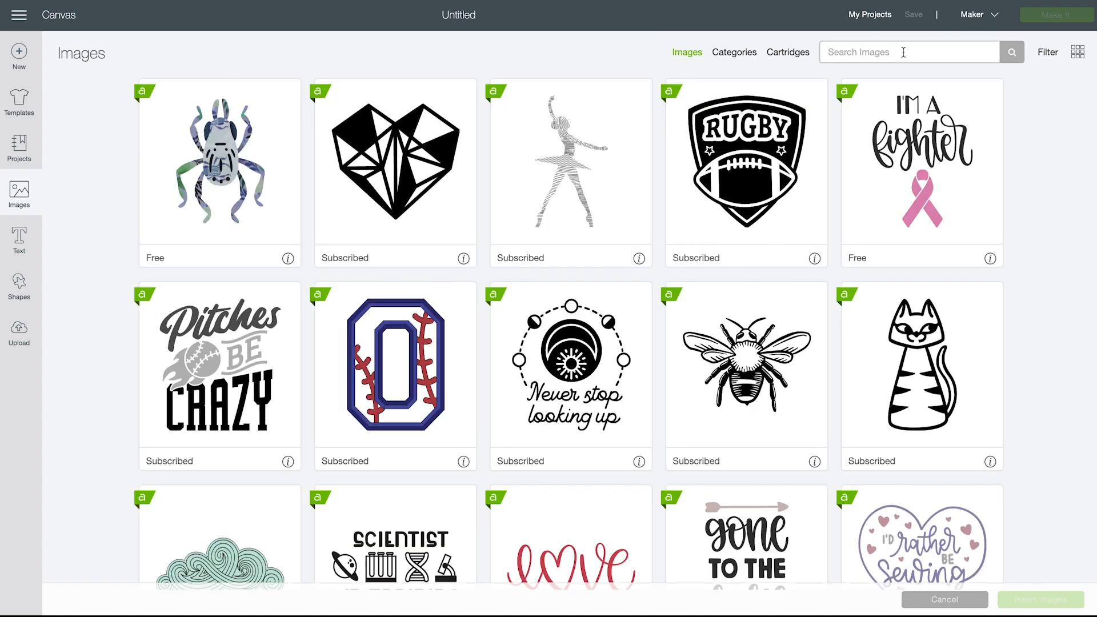
type("boo")
key("Return")
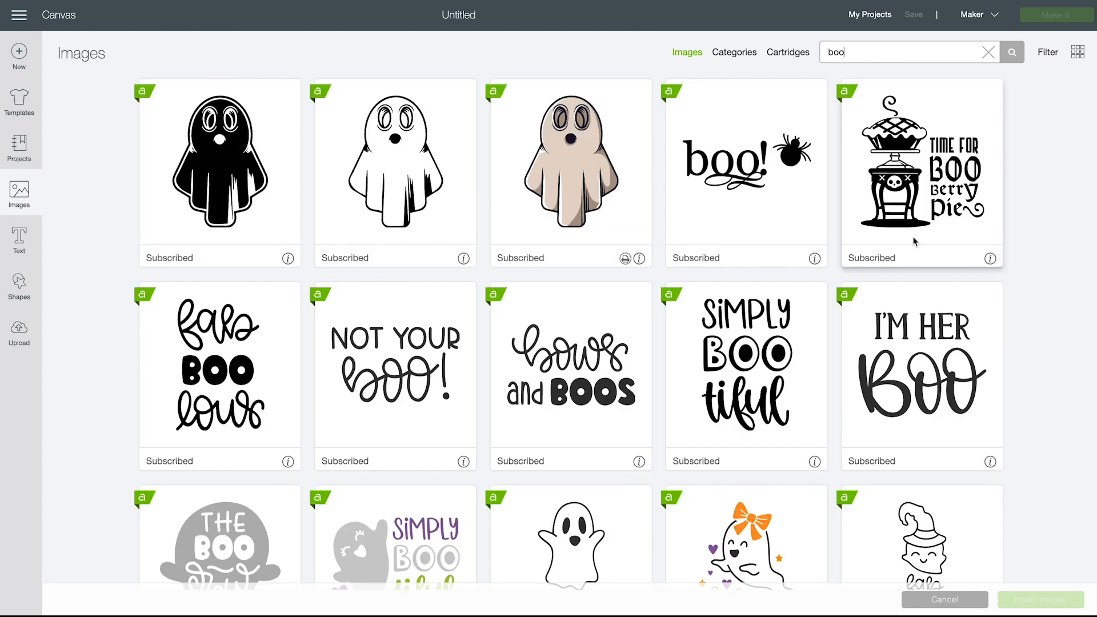
Browse the "boo" images and select the purple "Boo" lettering with large round O's
scroll(801, 372, "down", 1)
scroll(801, 374, "down", 8)
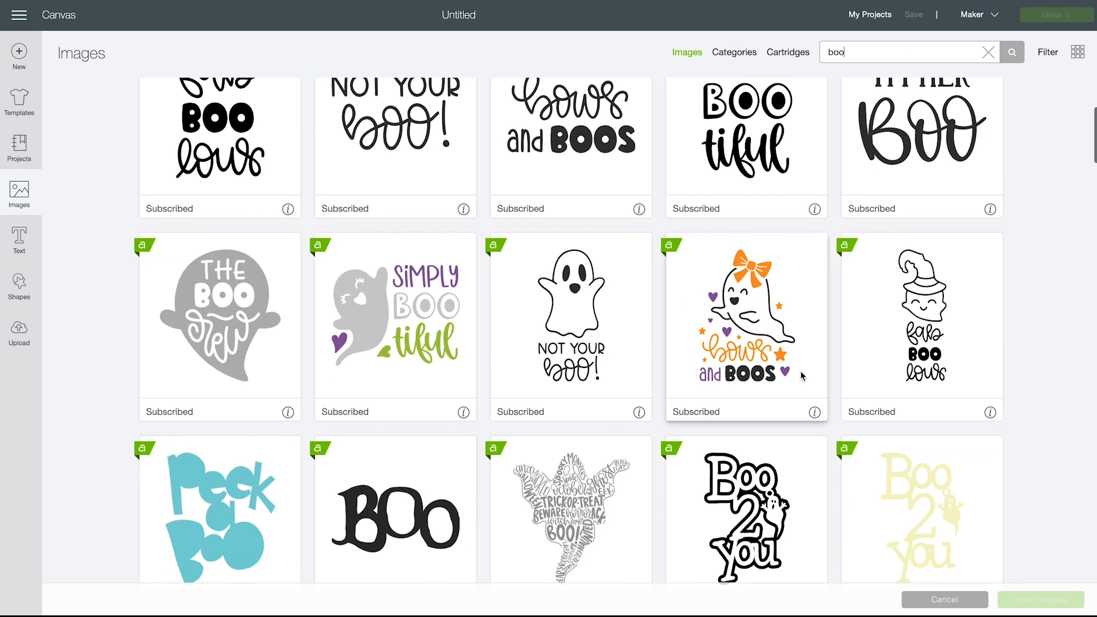
scroll(801, 374, "down", 8)
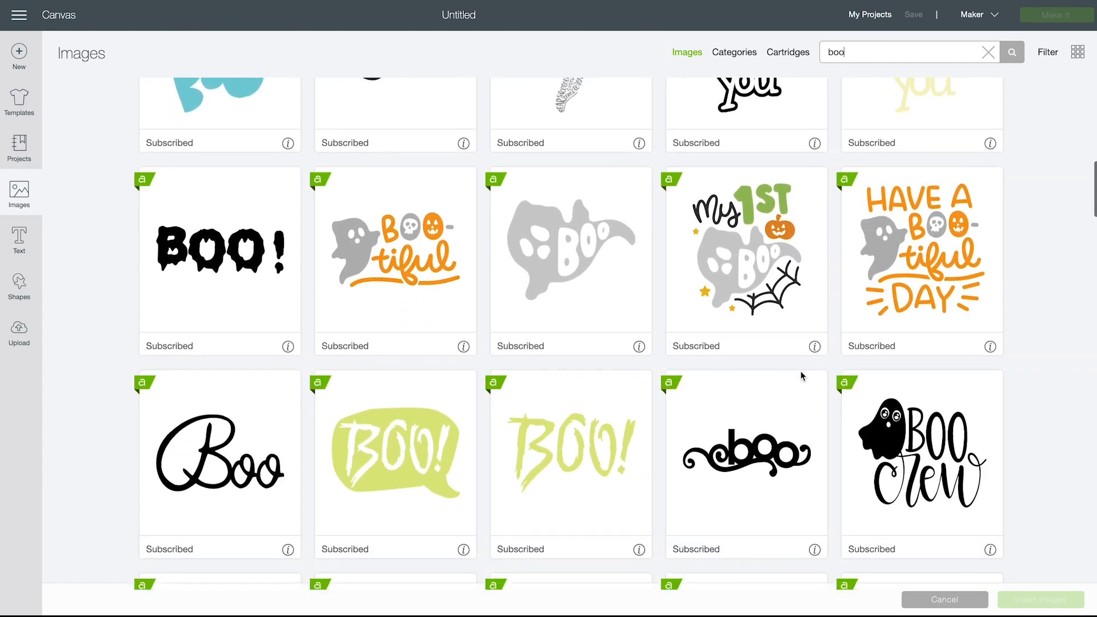
scroll(800, 374, "down", 5)
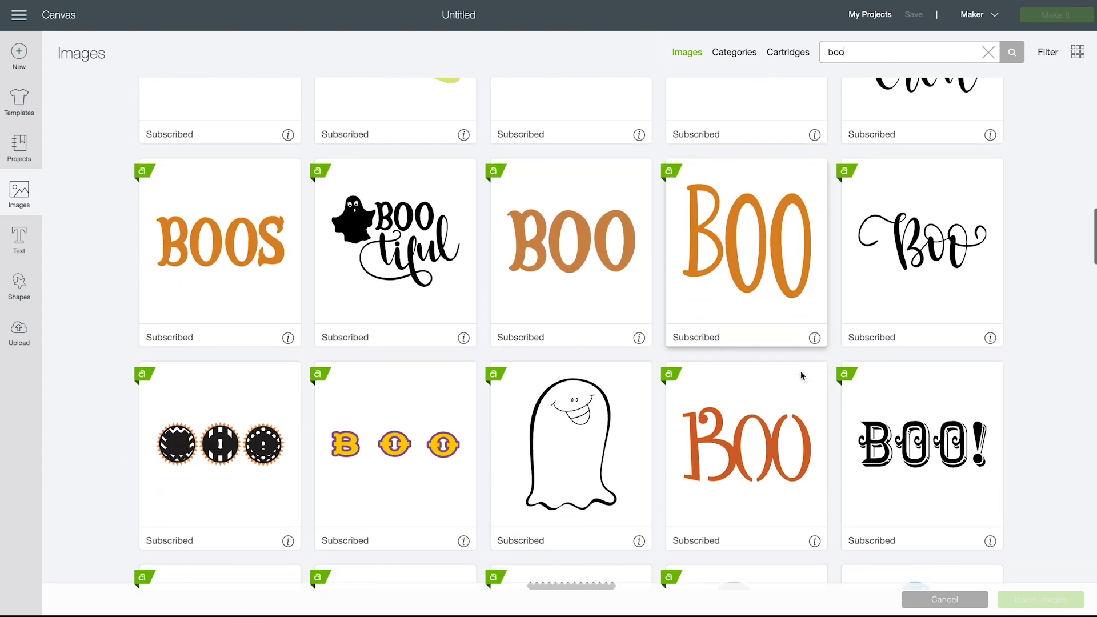
scroll(802, 375, "down", 8)
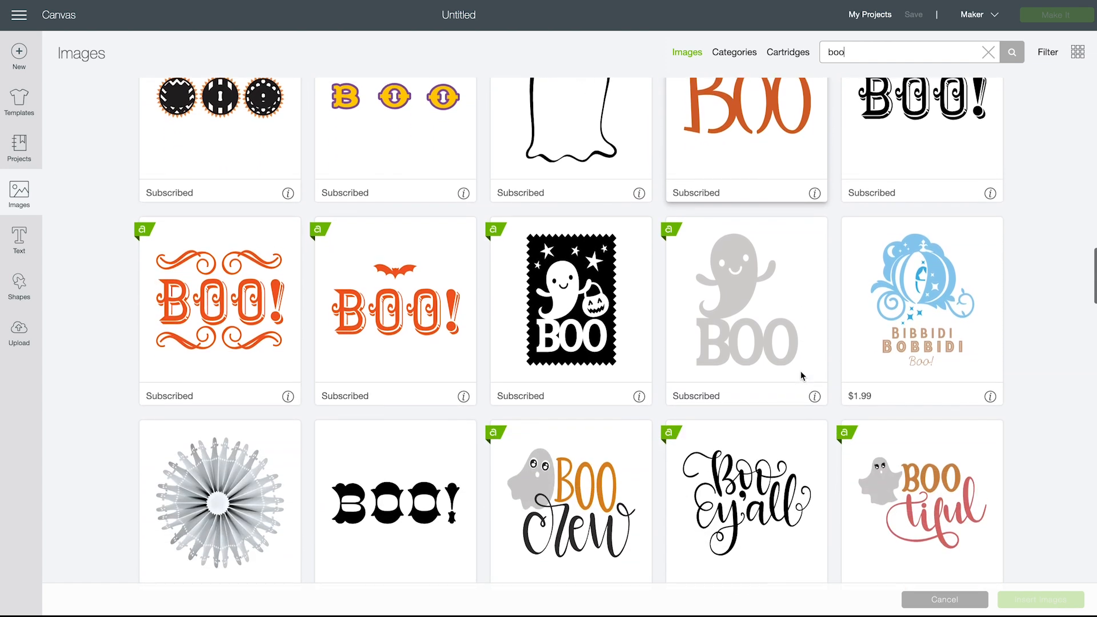
scroll(801, 374, "down", 8)
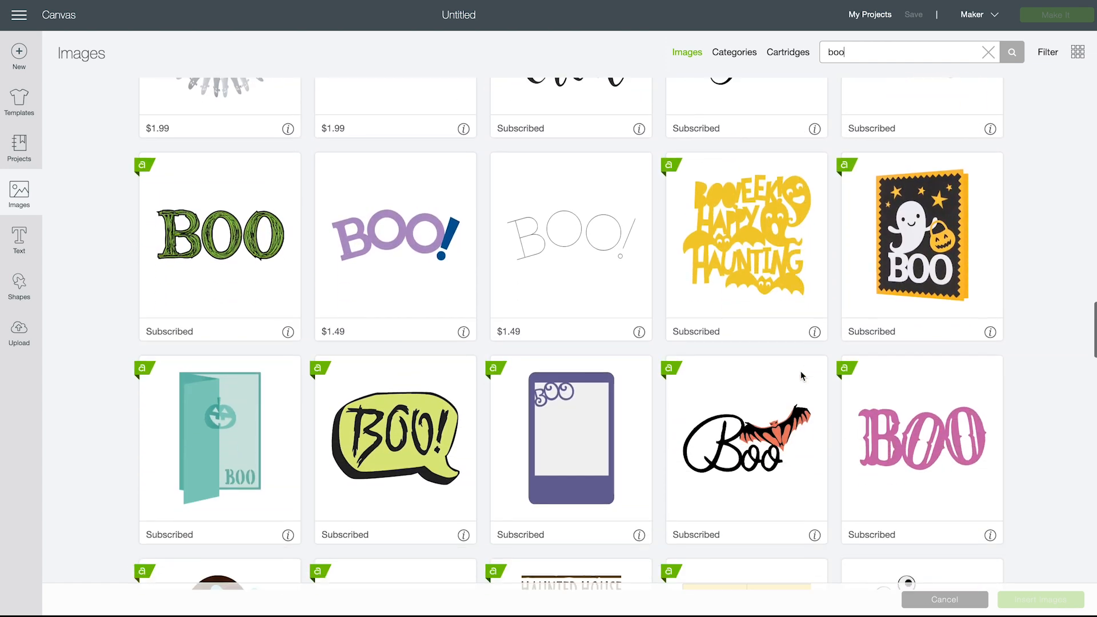
scroll(800, 375, "down", 9)
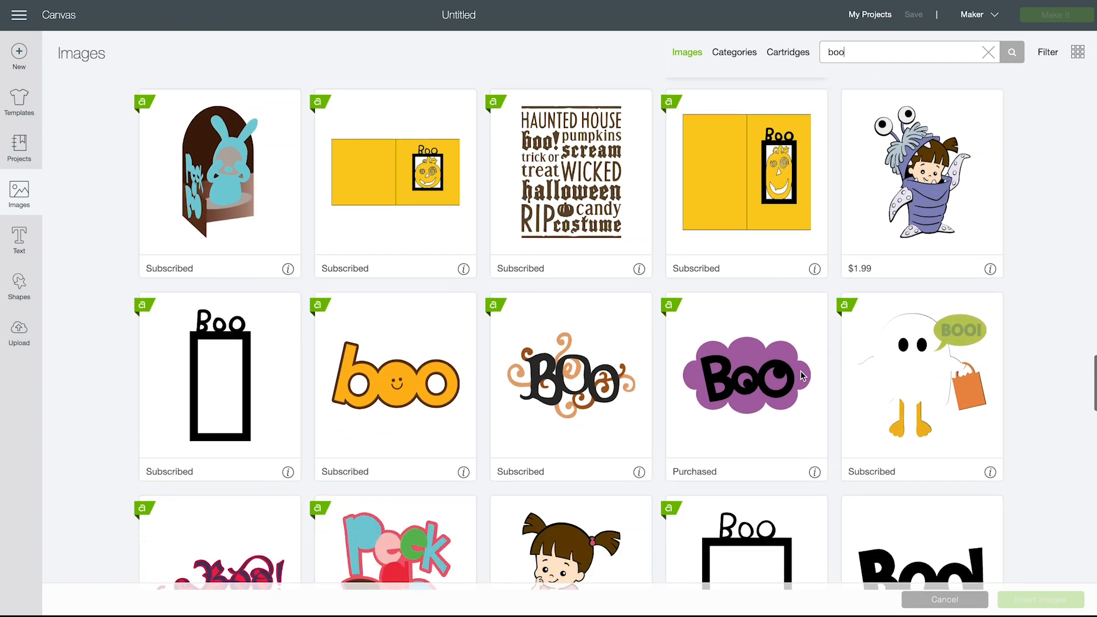
scroll(801, 371, "down", 2)
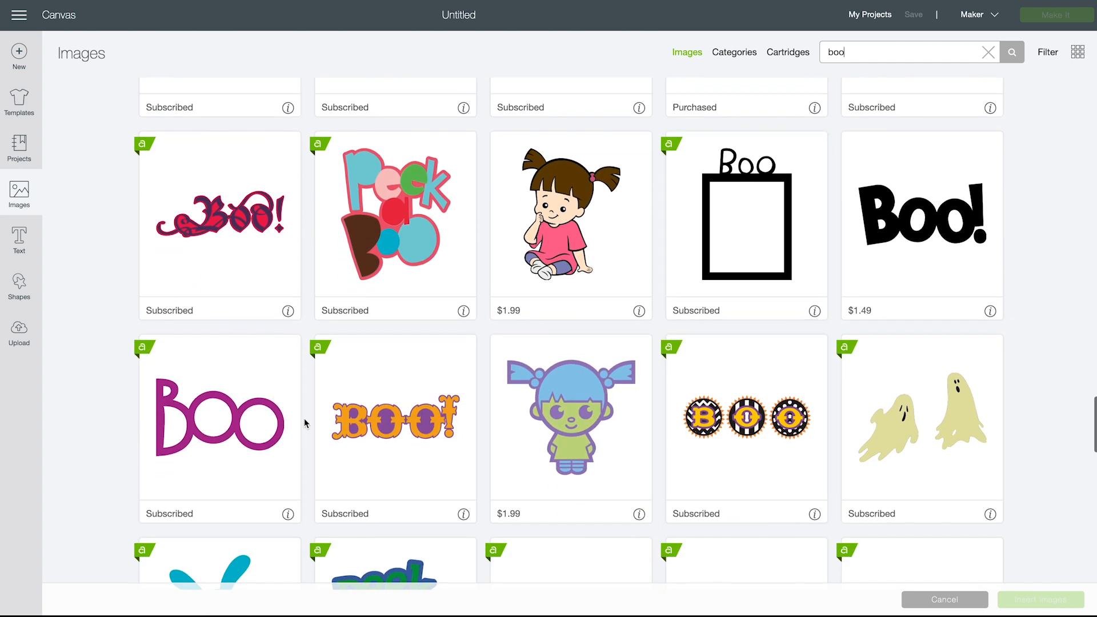
left_click(226, 427)
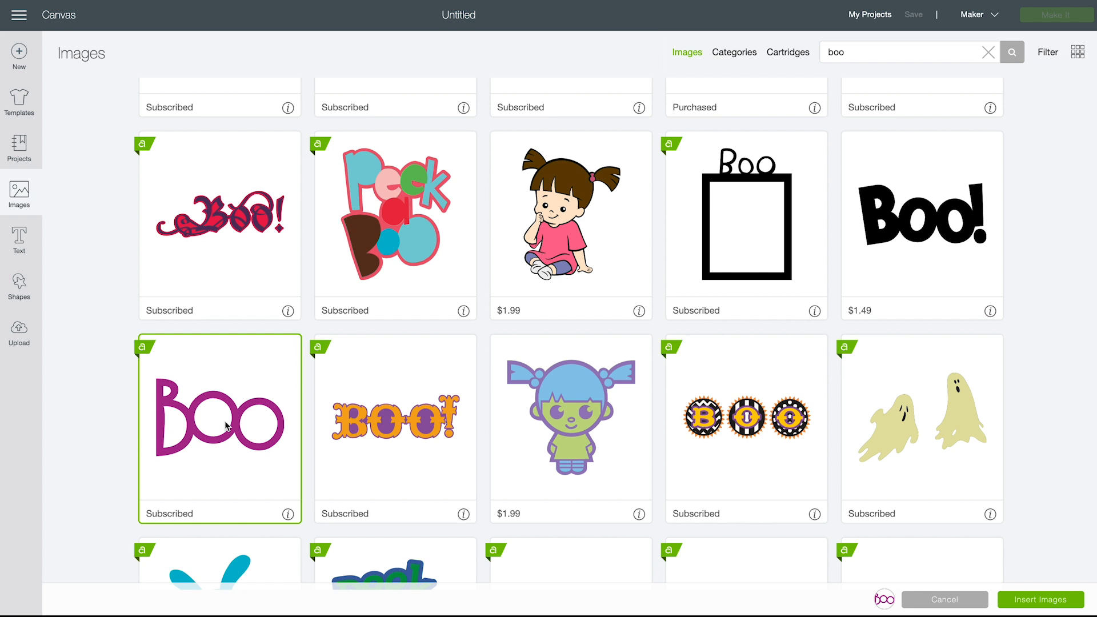
mouse_move(893, 606)
Replace the image search term with "ghost" and run the search
scroll(873, 503, "down", 10)
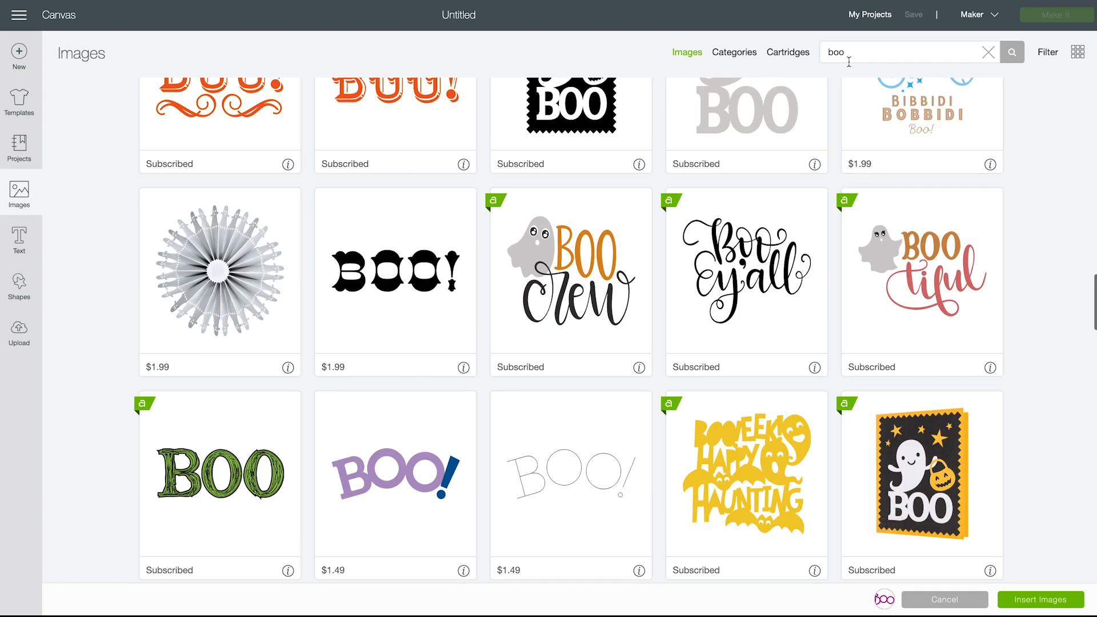
double_click(849, 60)
type("ghost")
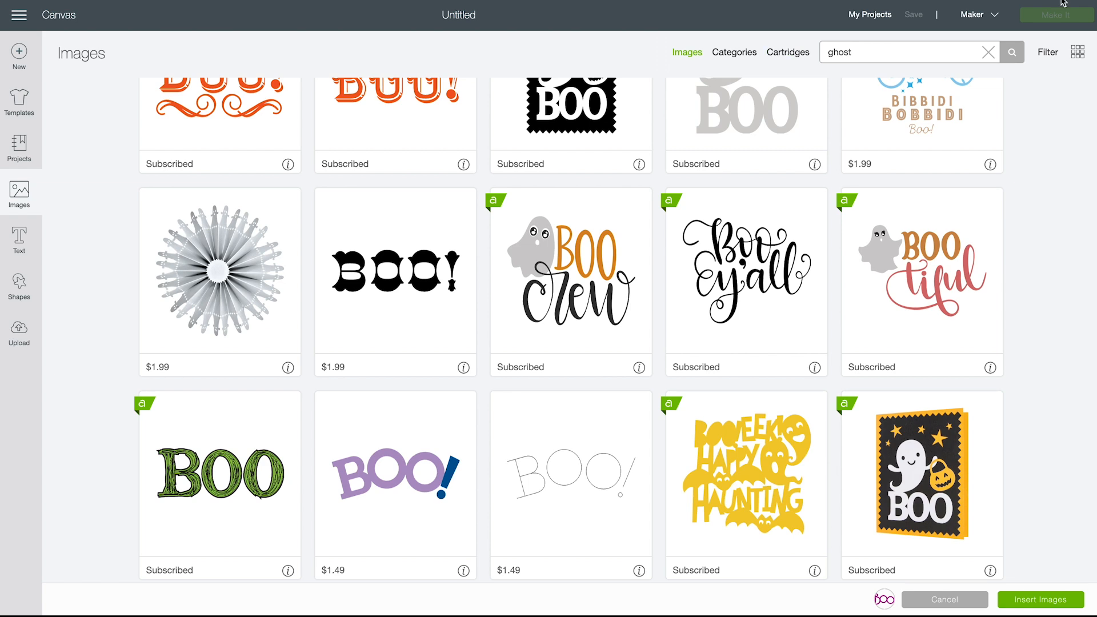
left_click(1015, 52)
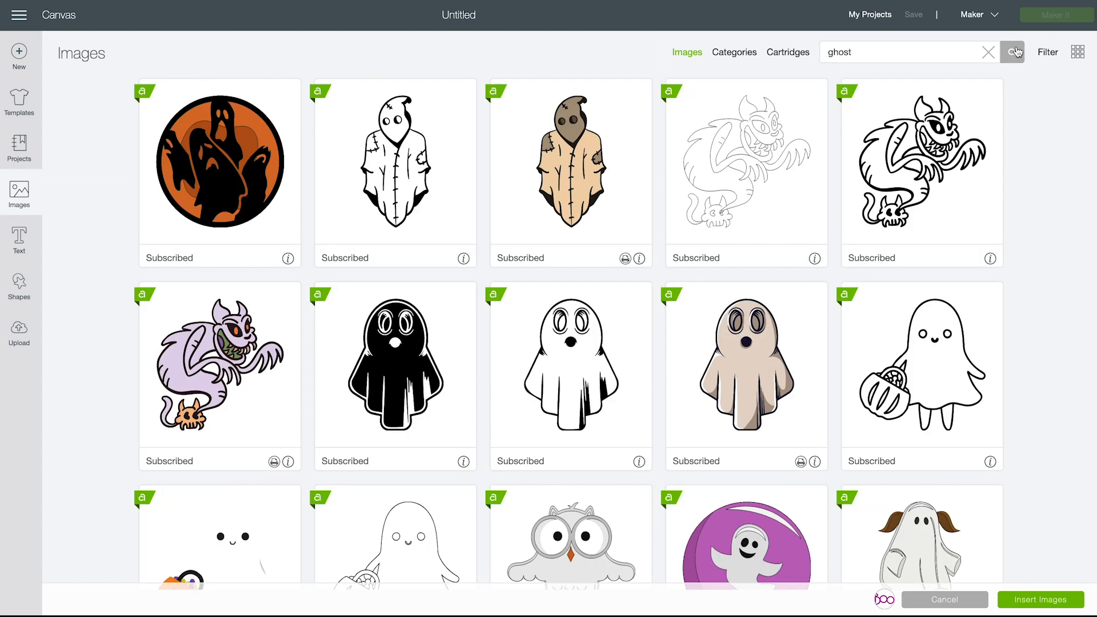
Browse the ghost images and select the light grey waving ghost with a curled tail and cut-out face
scroll(823, 335, "down", 7)
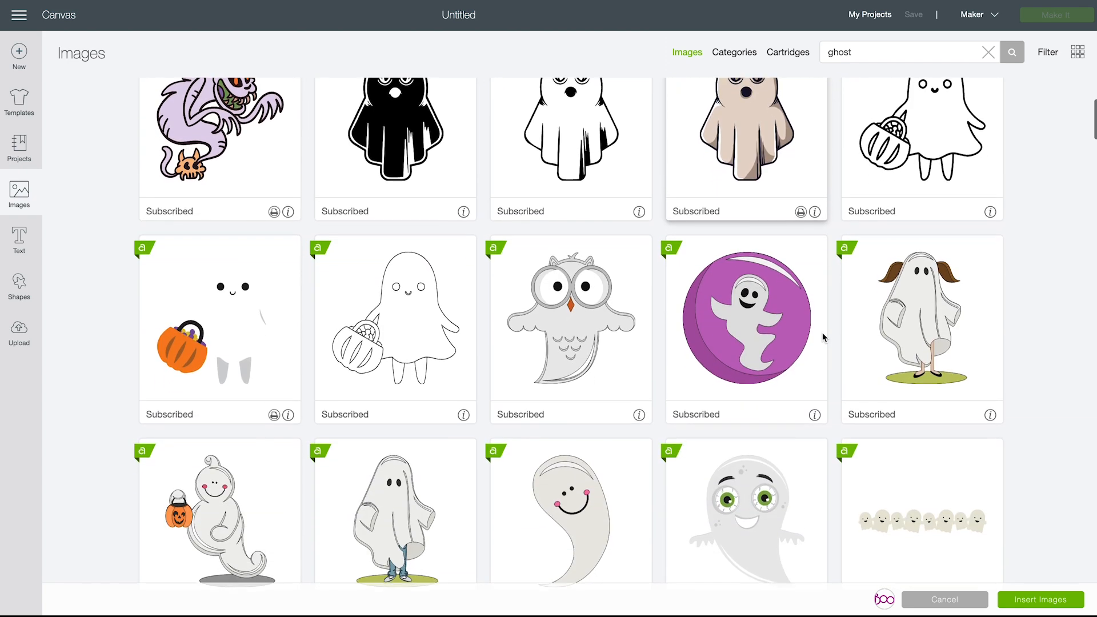
scroll(824, 337, "down", 12)
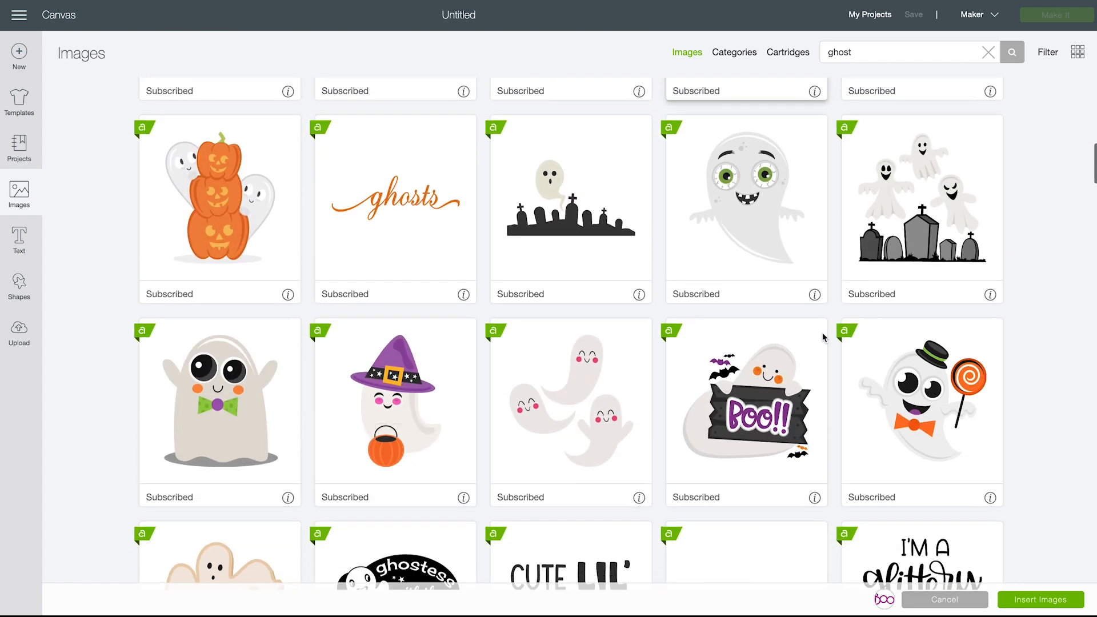
scroll(823, 338, "down", 7)
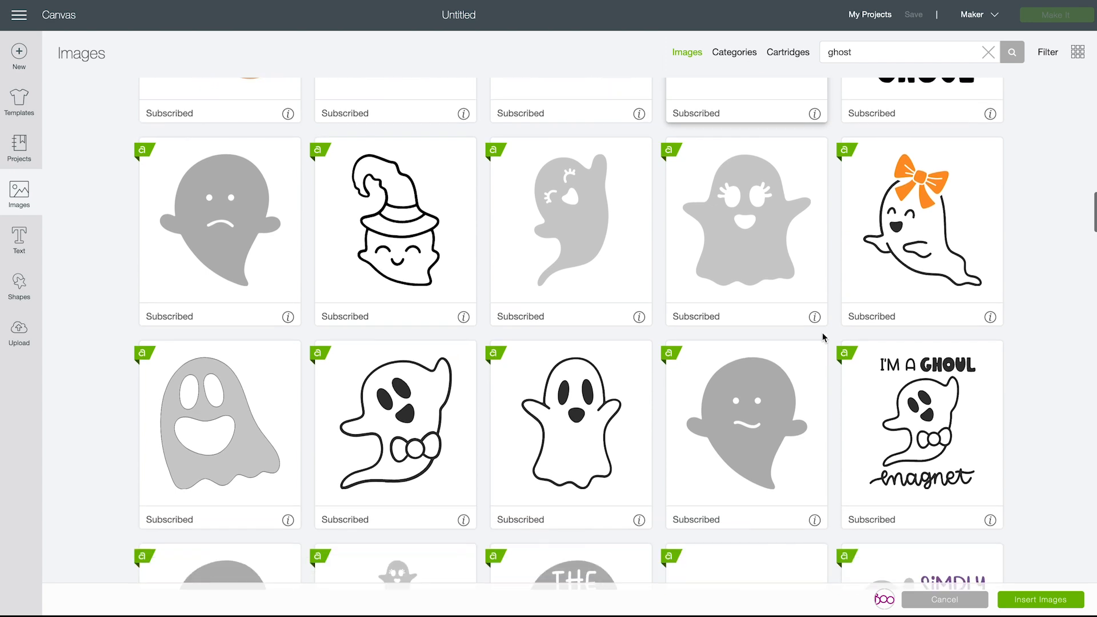
scroll(823, 337, "down", 11)
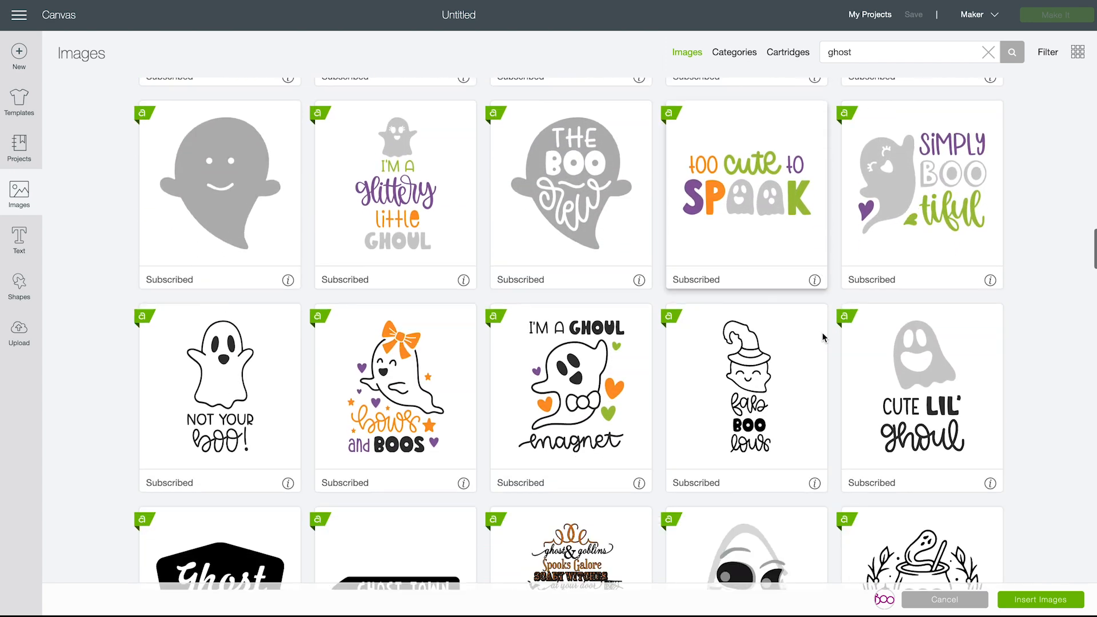
scroll(823, 338, "down", 9)
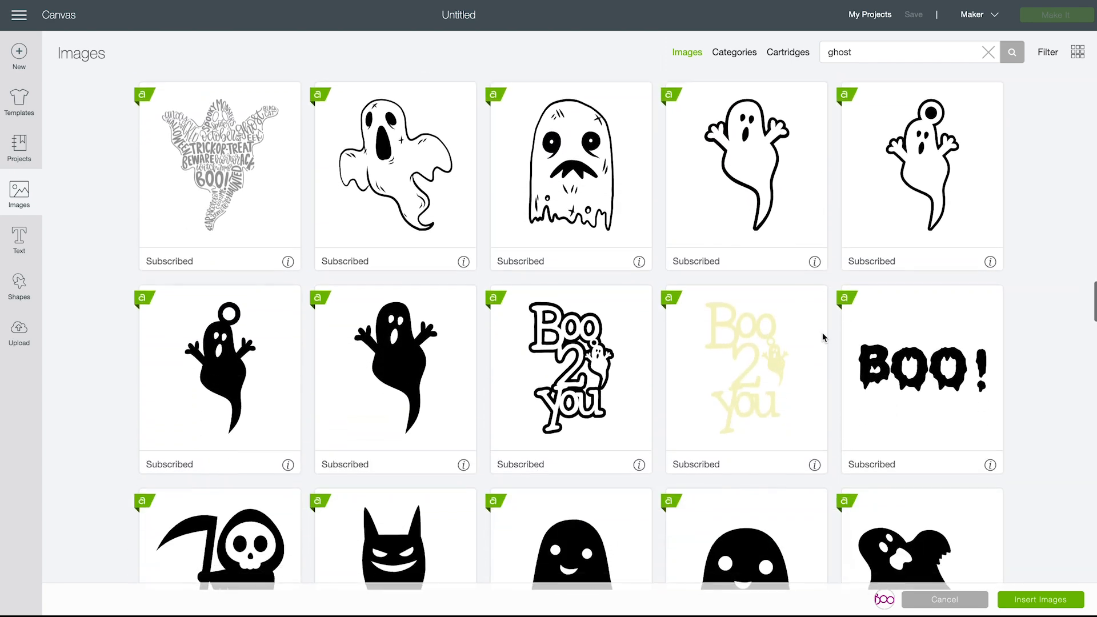
scroll(823, 337, "down", 14)
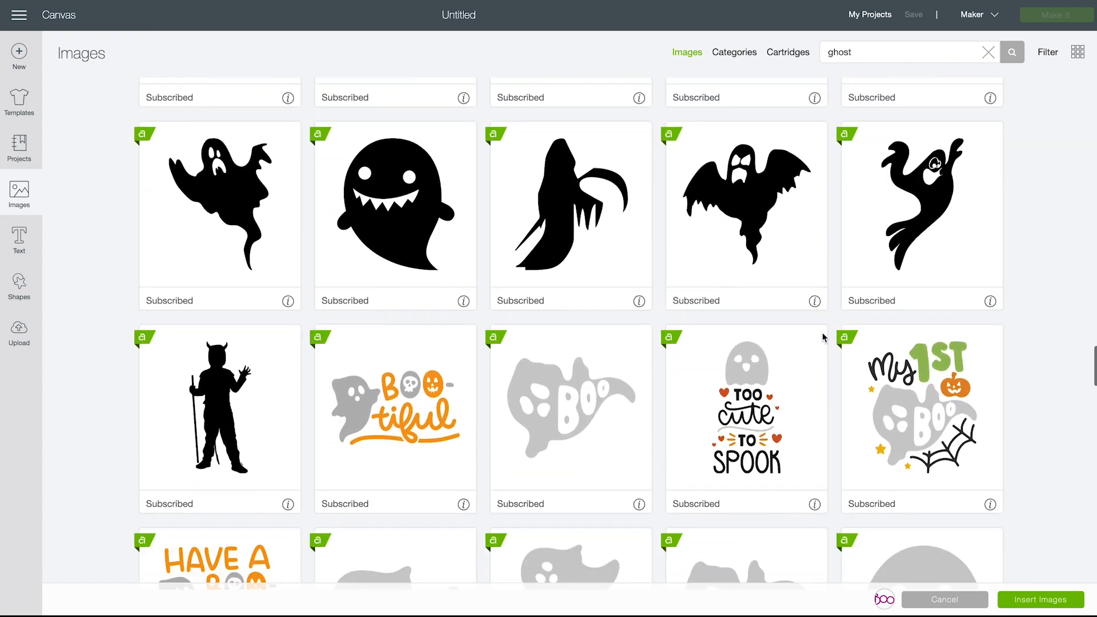
scroll(822, 337, "down", 11)
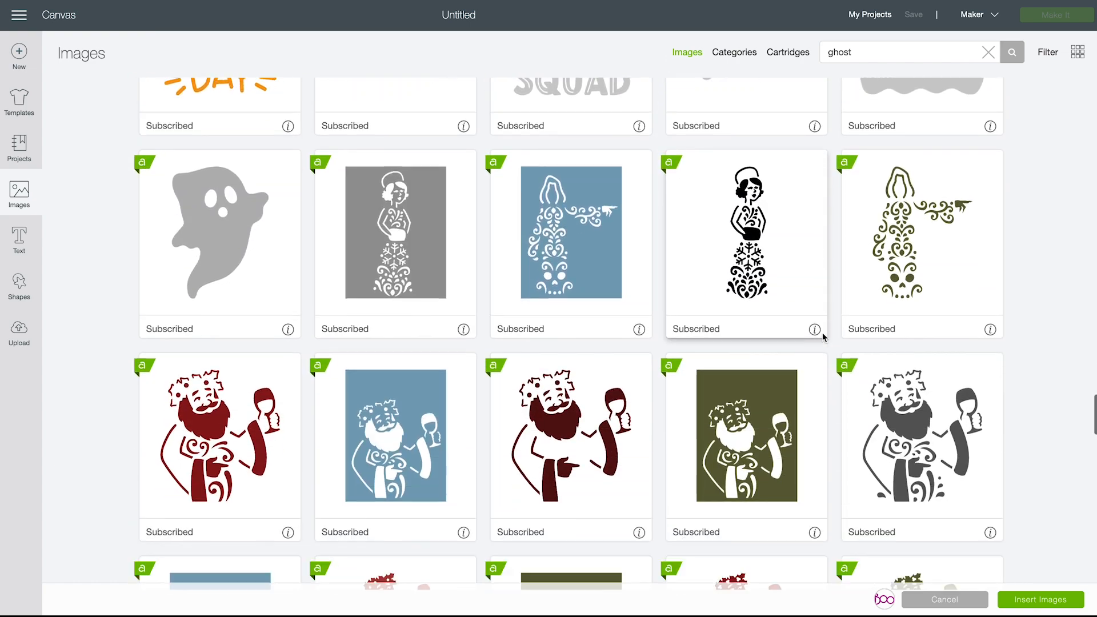
scroll(822, 337, "down", 13)
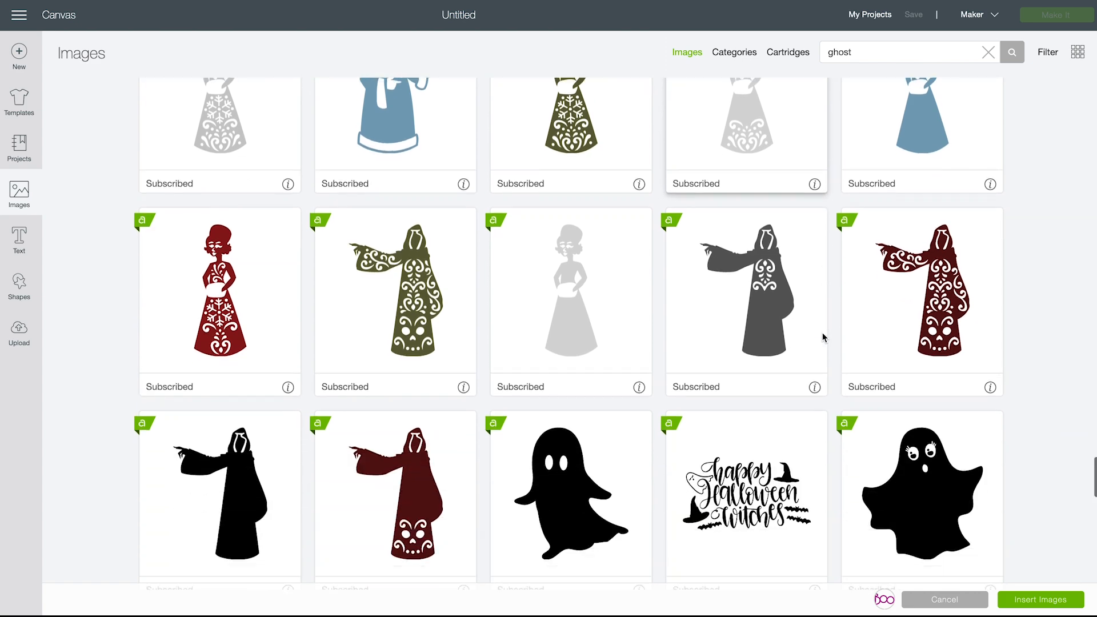
scroll(823, 338, "down", 12)
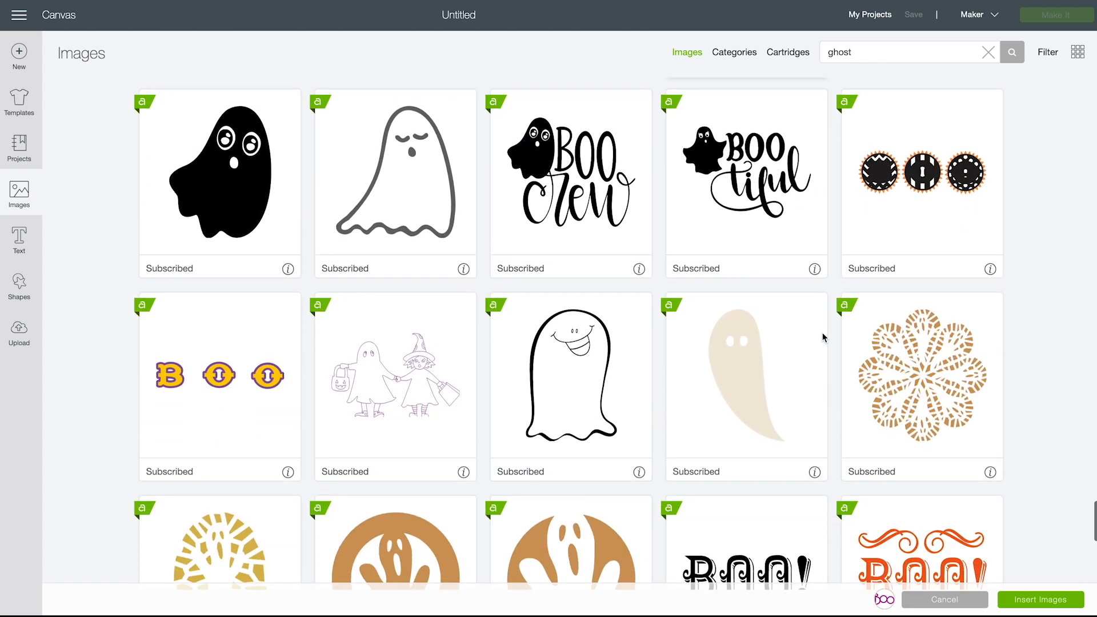
scroll(823, 337, "down", 5)
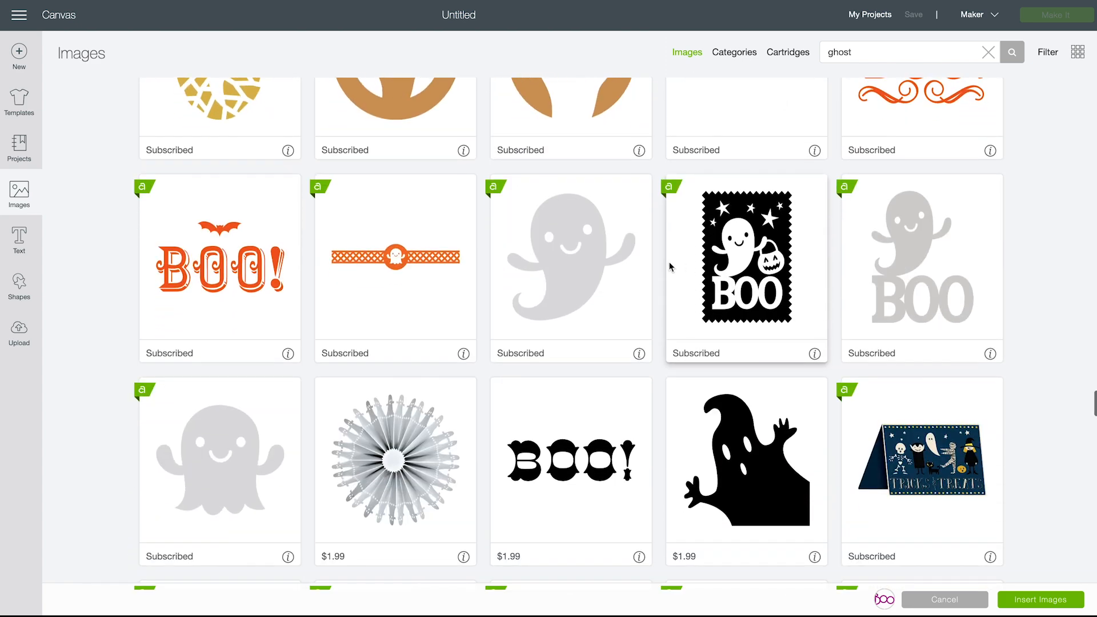
left_click(606, 275)
Add the grey curled-tail ghost with black eyes and a black smile to the selected images
scroll(674, 326, "down", 5)
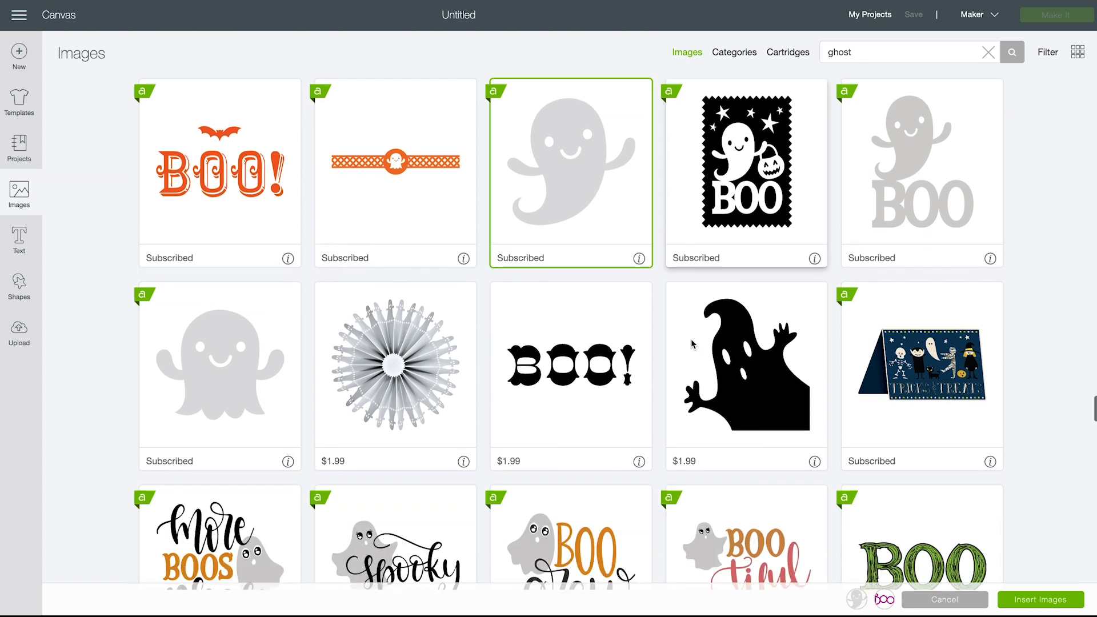
scroll(691, 338, "down", 9)
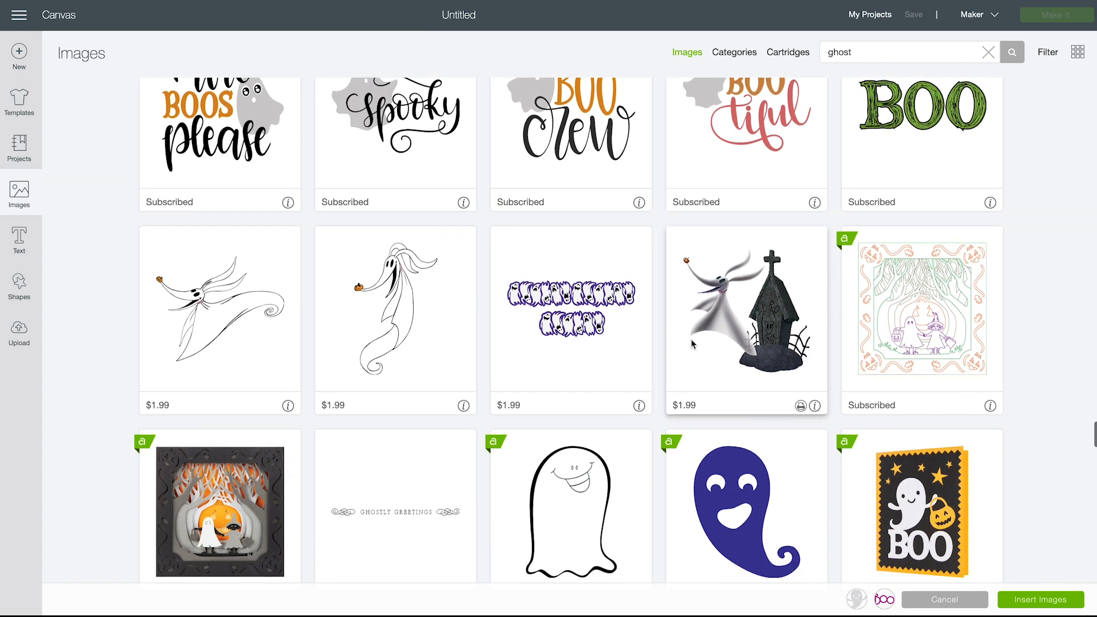
scroll(690, 338, "up", 13)
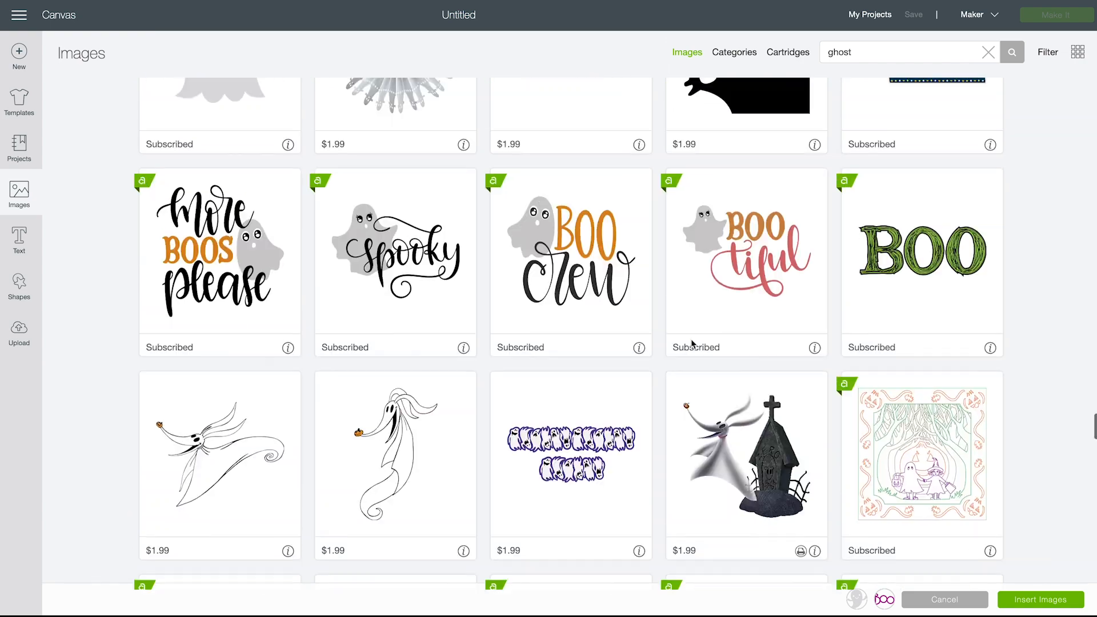
scroll(691, 343, "down", 9)
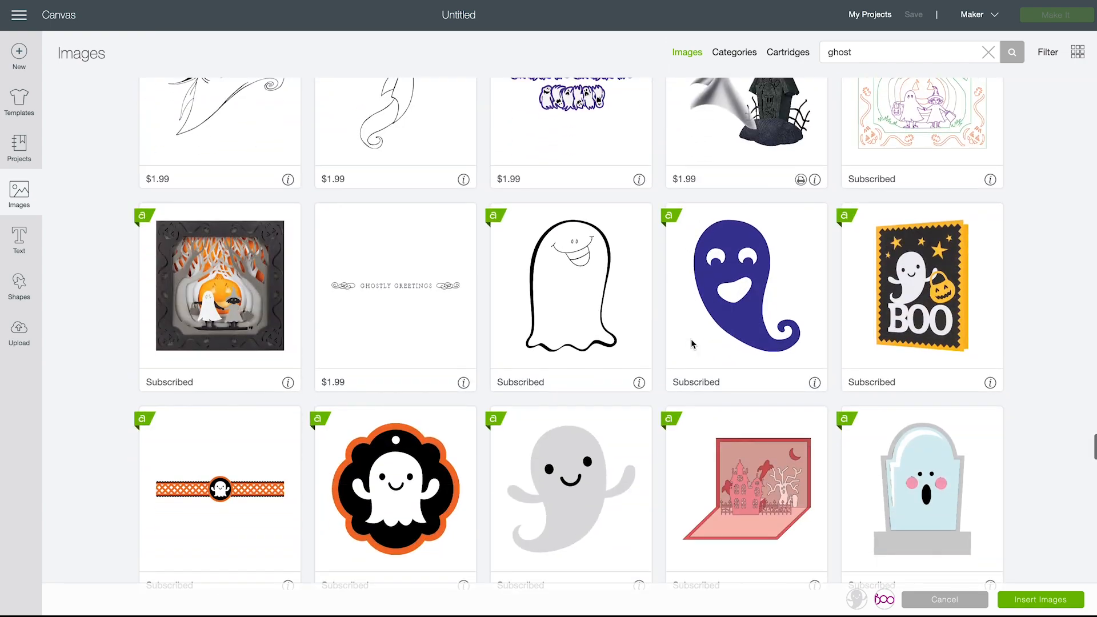
left_click(588, 471)
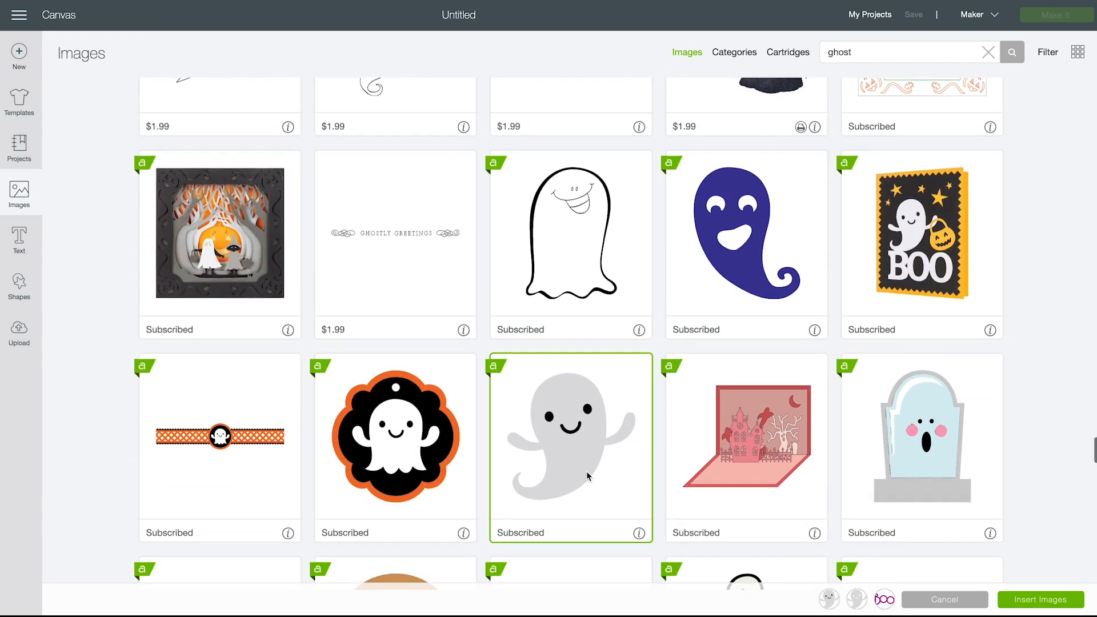
Deselect the grey curled-tail ghost with the cut-out face
scroll(587, 474, "up", 6)
scroll(587, 476, "up", 1)
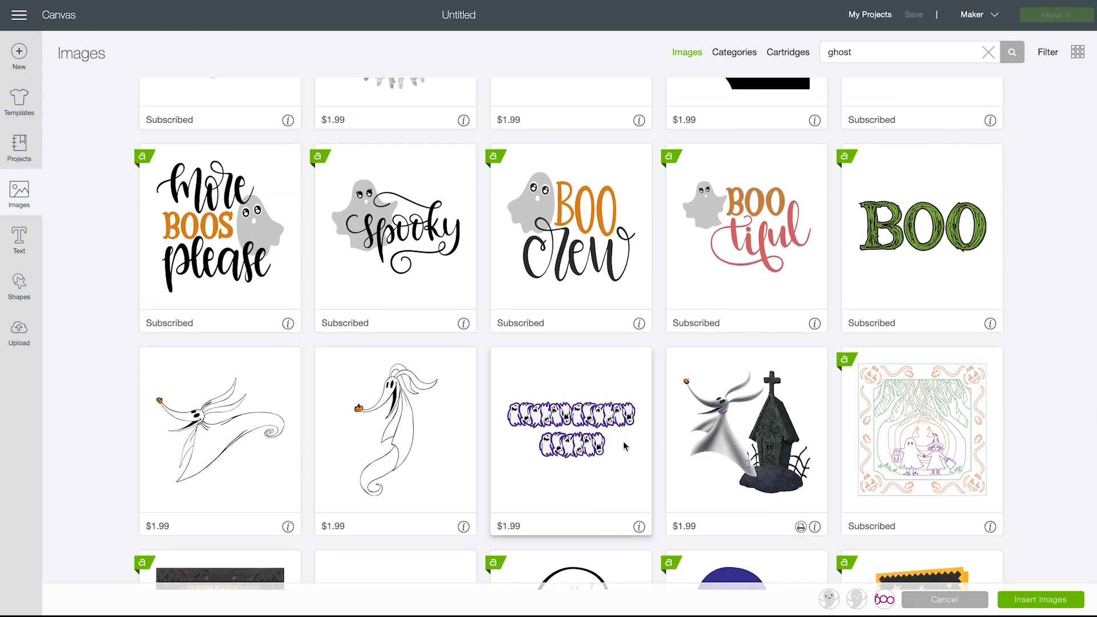
scroll(622, 437, "up", 9)
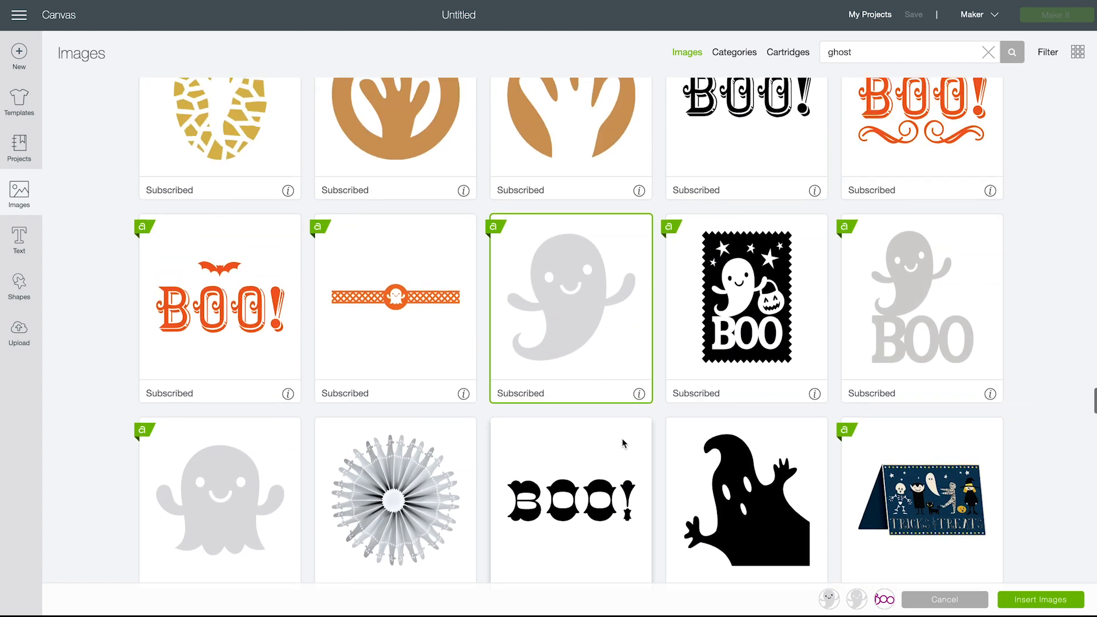
left_click(619, 303)
Insert the selected black-faced ghost and the "Boo" lettering onto the canvas
scroll(672, 397, "down", 8)
scroll(672, 400, "down", 9)
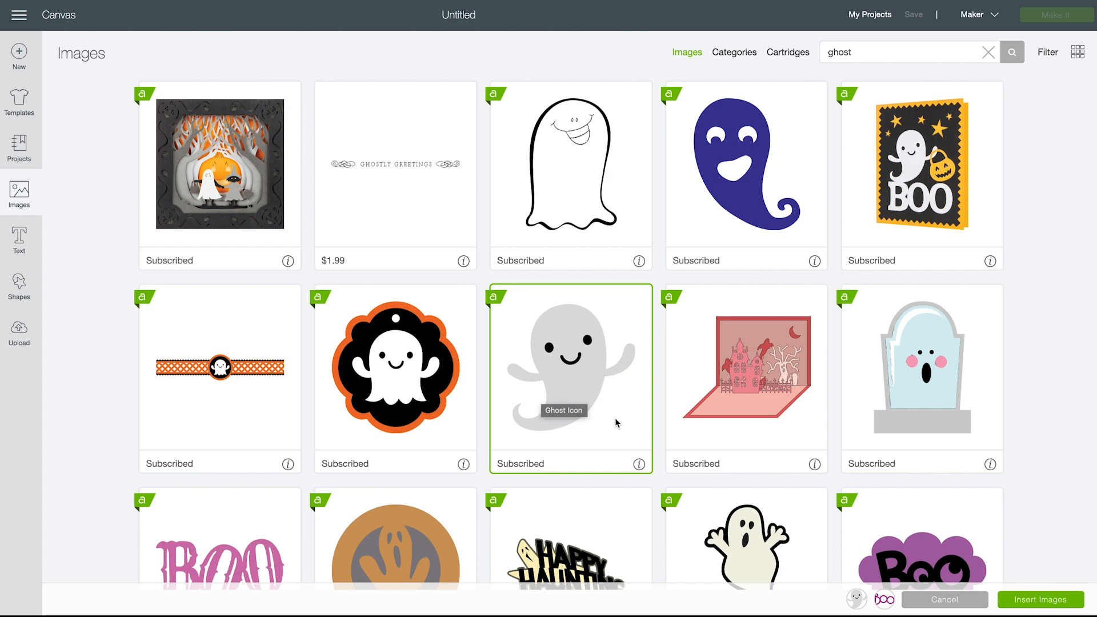
left_click(1038, 601)
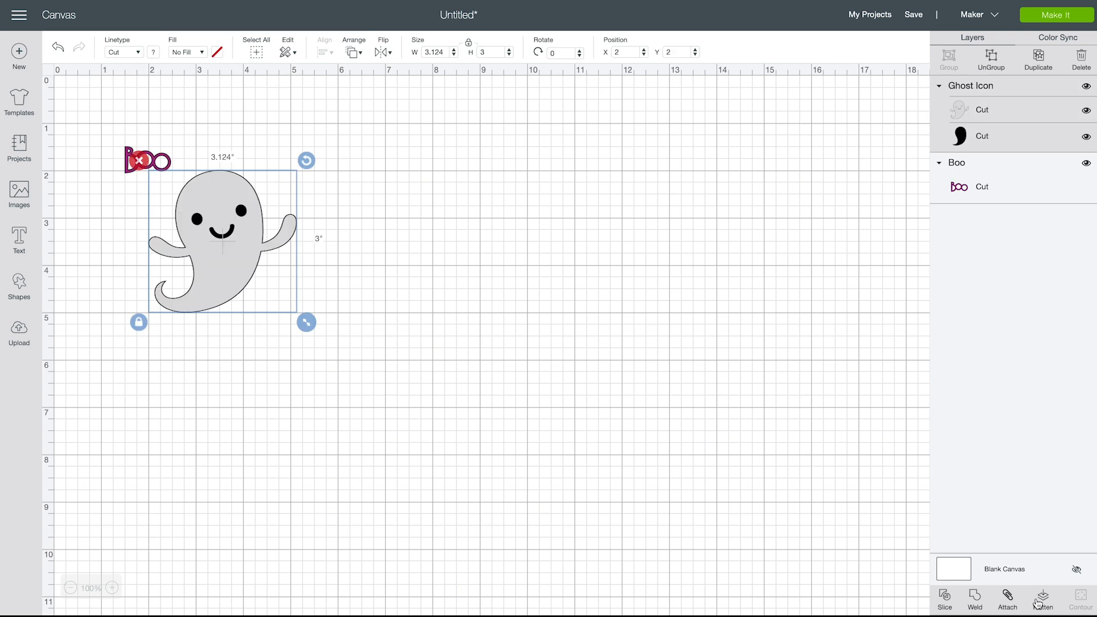
Separate the two images on the canvas, placing the "Boo" lettering above the ghost's raised right-hand arm, and clear the selection
left_click_drag(257, 299, 298, 292)
left_click_drag(150, 166, 357, 153)
left_click(431, 249)
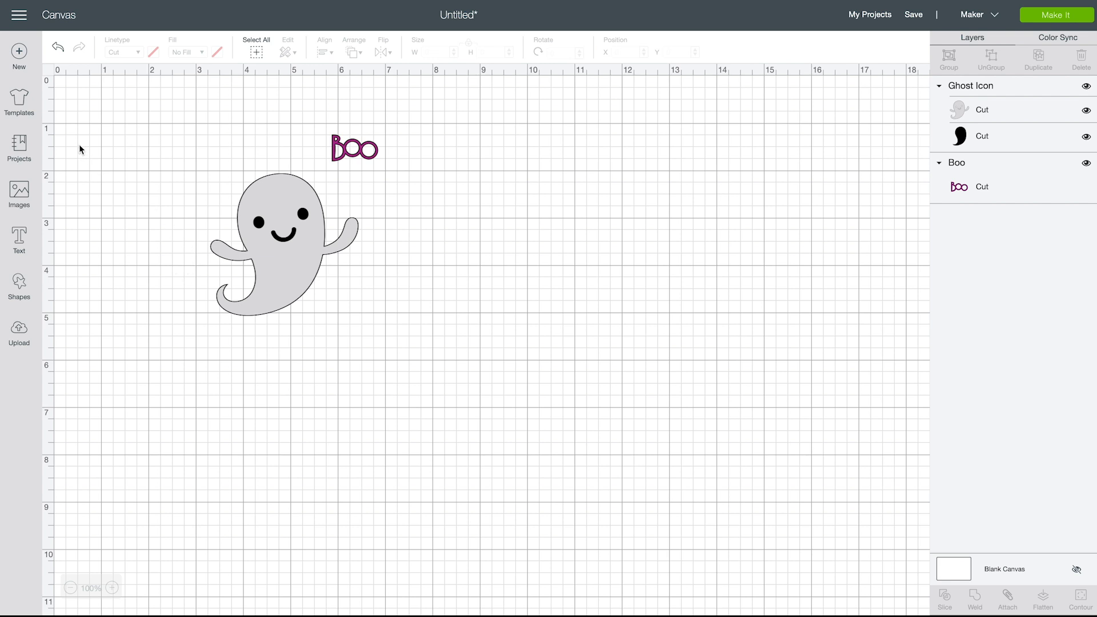
Search the templates for "pajama" and apply the Pajamas template to the canvas
left_click(19, 103)
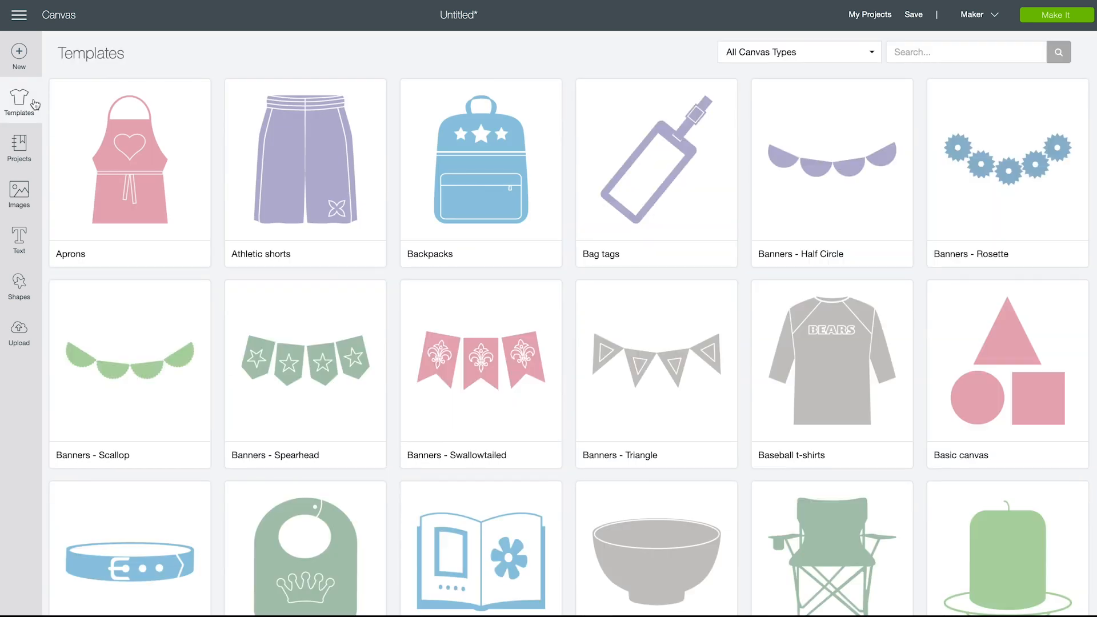
left_click(968, 56)
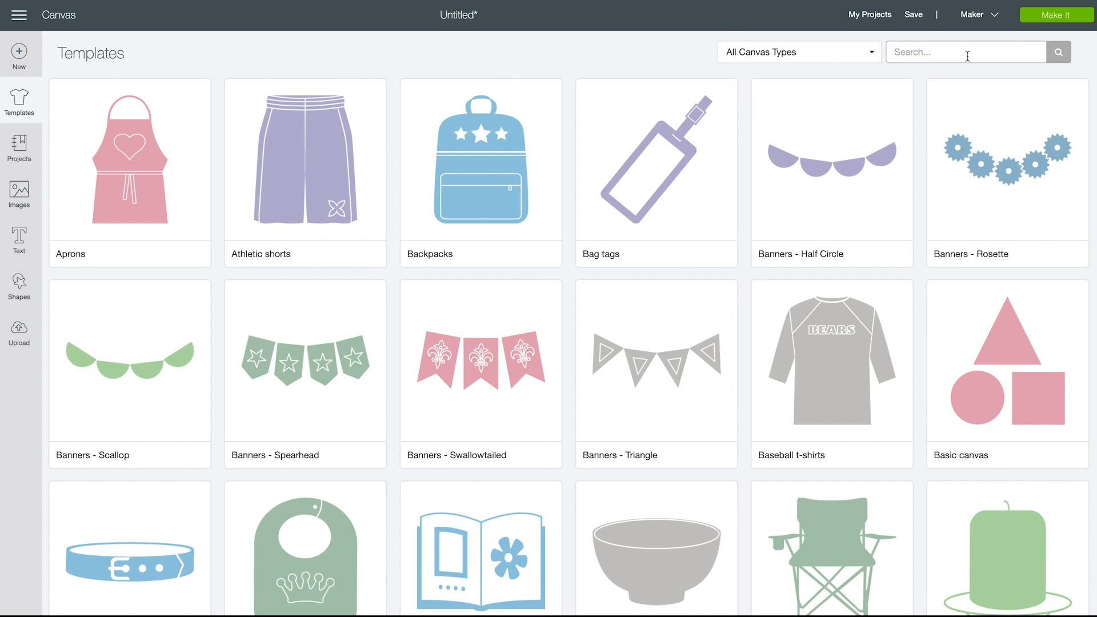
type("p")
key("Return")
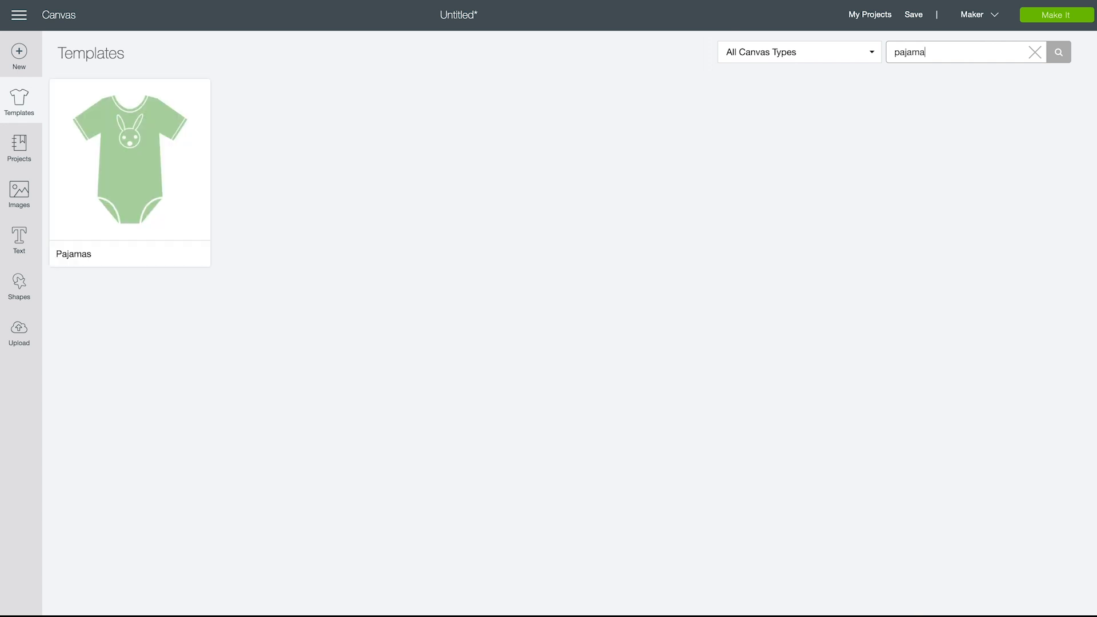
left_click(130, 154)
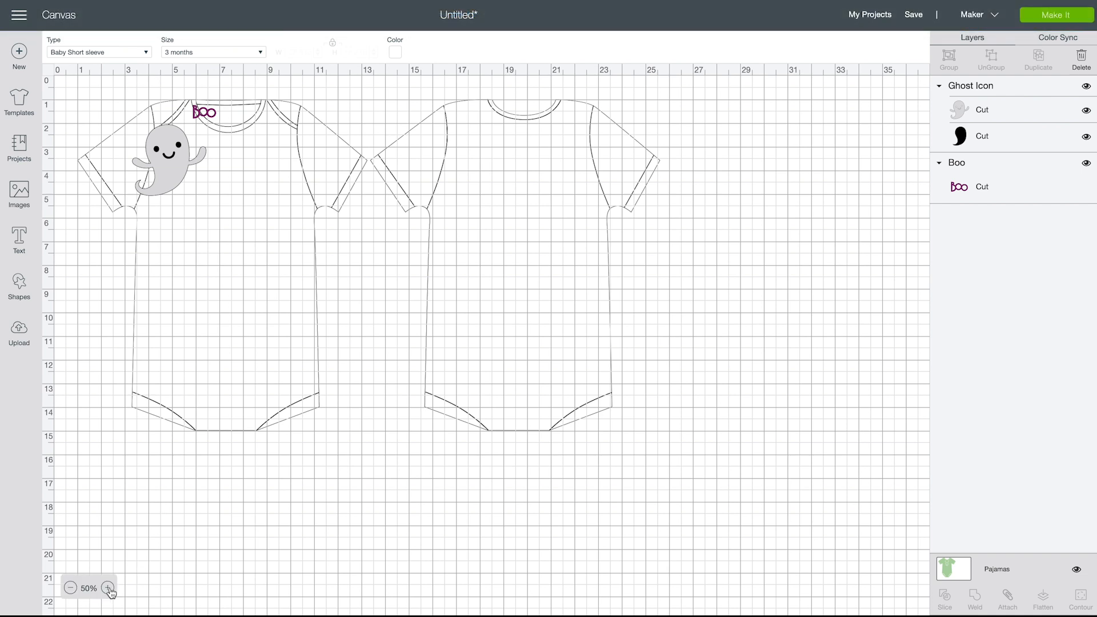
Shrink the ghost to about 1.57 by 1.51 inches on the bodysuit's front and place an enlarged "Boo" directly above it
left_click(109, 589)
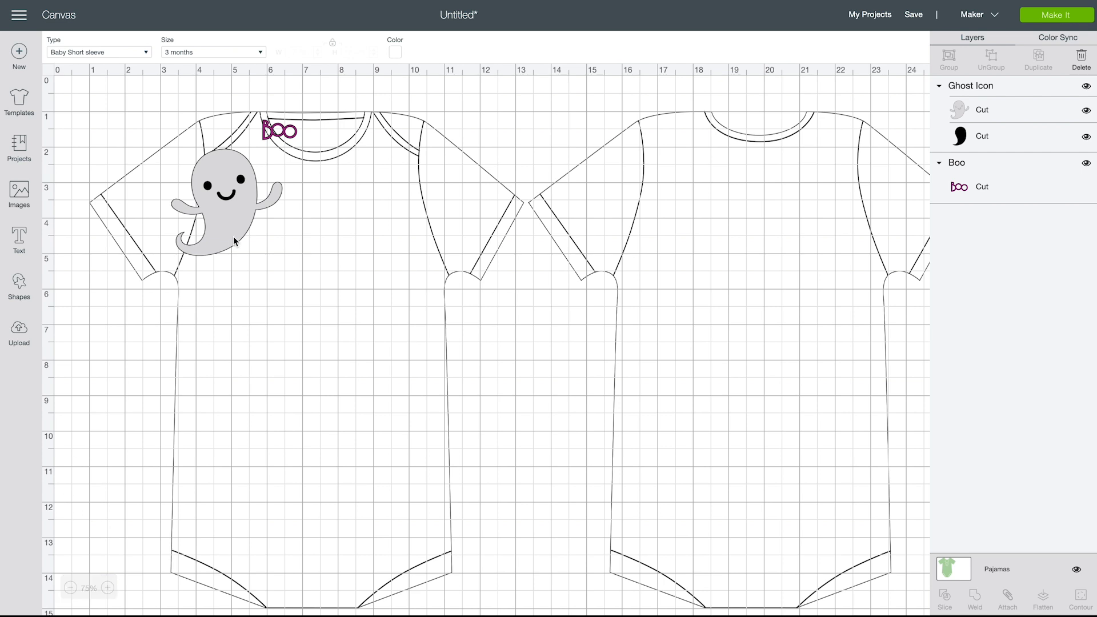
left_click_drag(243, 215, 283, 311)
left_click_drag(337, 366, 255, 329)
left_click_drag(281, 134, 279, 254)
left_click(308, 413)
left_click_drag(257, 315, 258, 307)
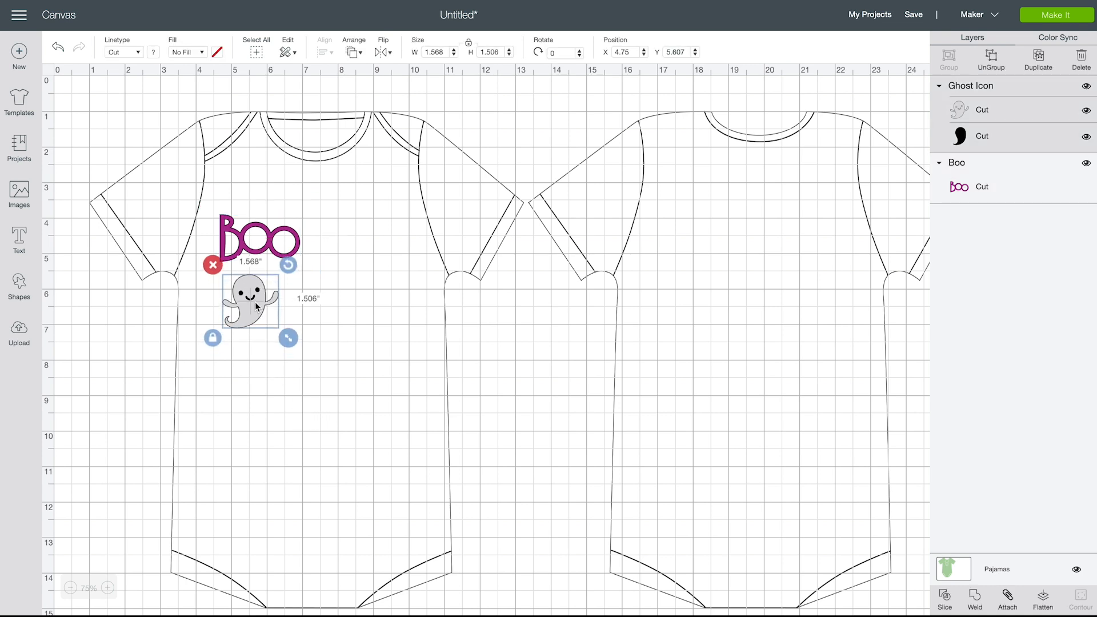
left_click(264, 423)
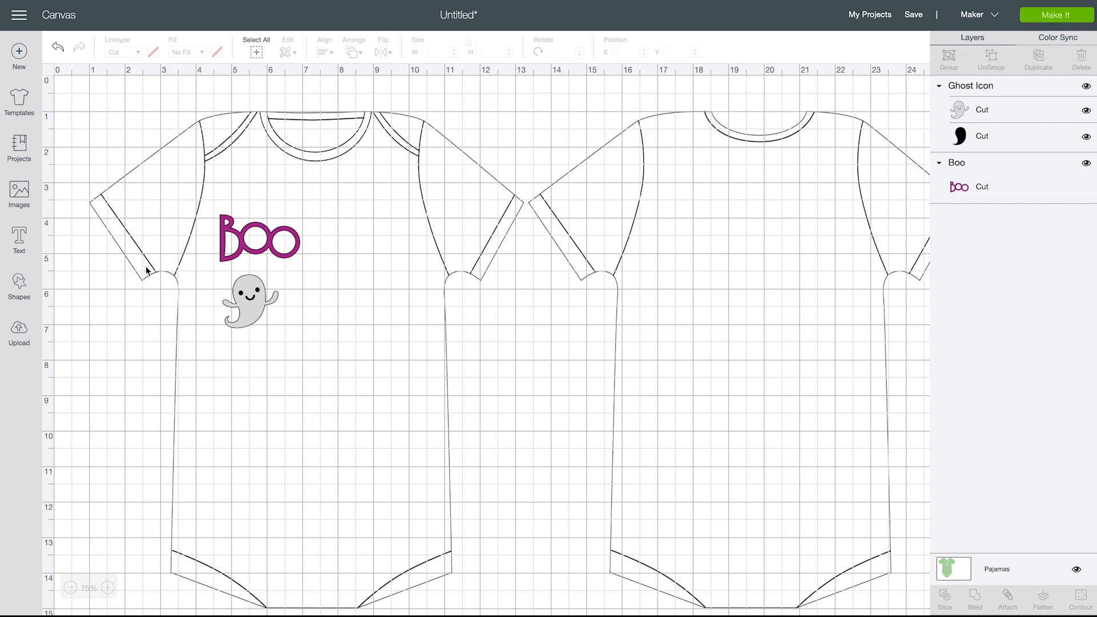
Add the text "-tiful" and enlarge it to about 6.34 inches wide, placed just right of the ghost
left_click(20, 238)
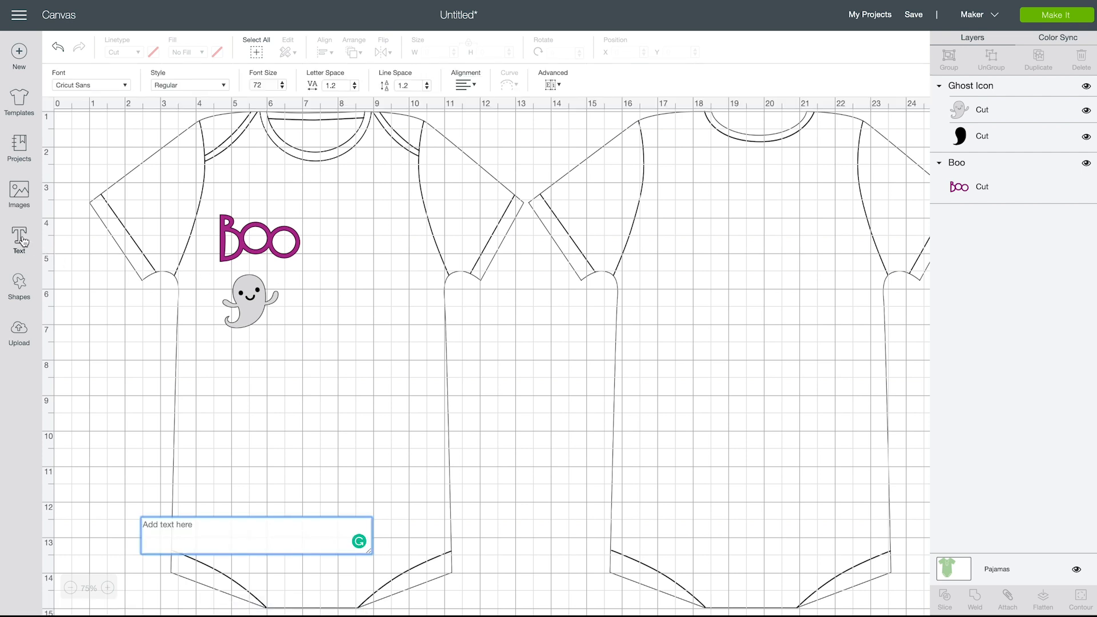
type("-tif")
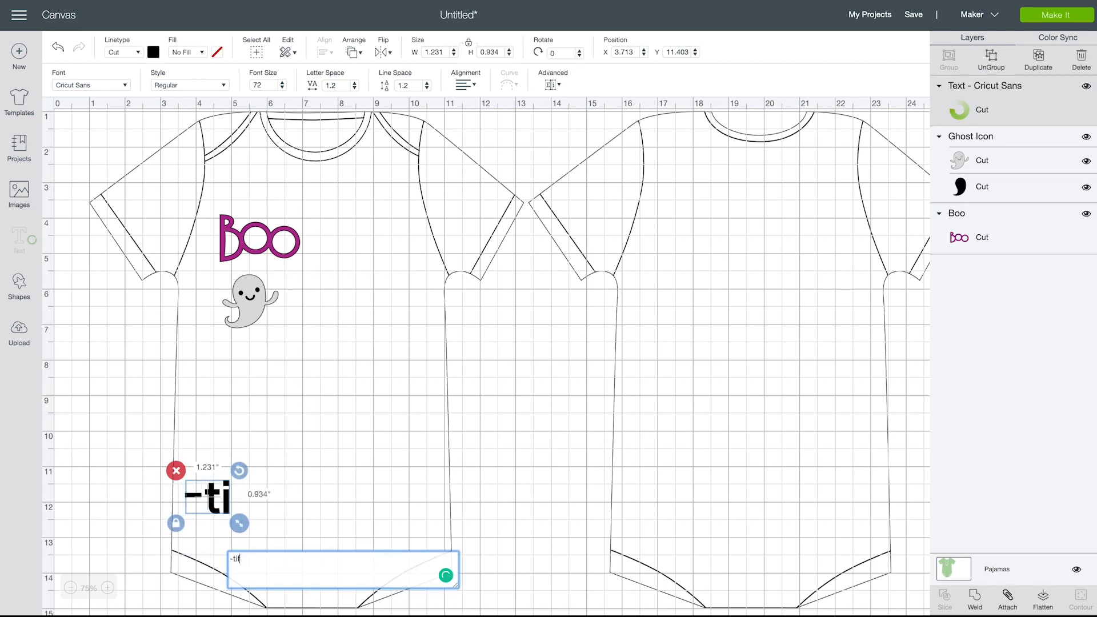
type("ul")
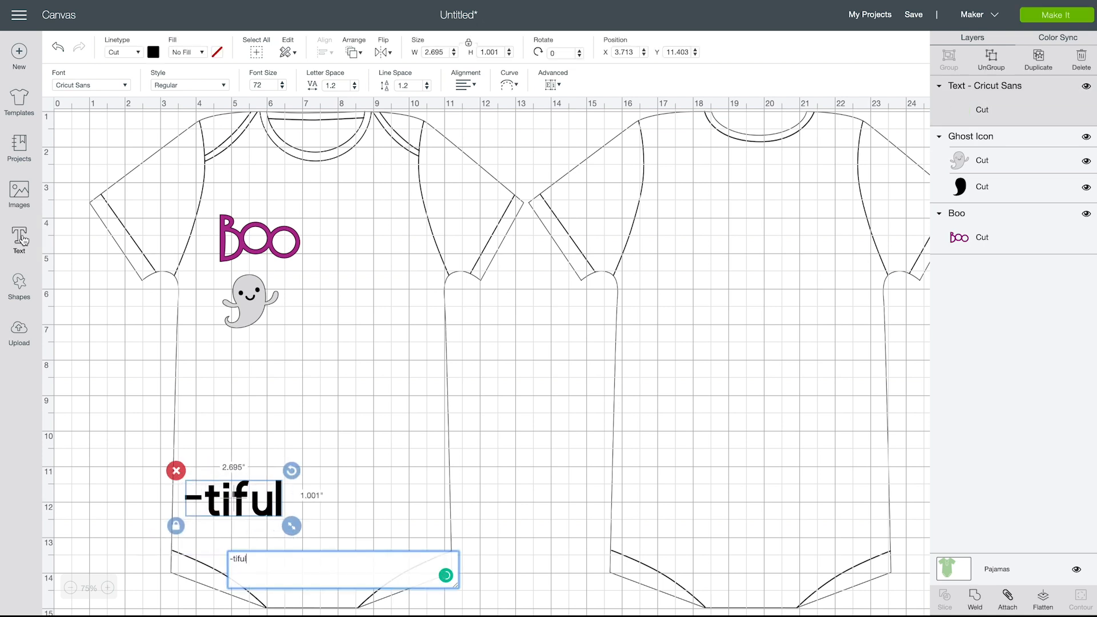
left_click(285, 415)
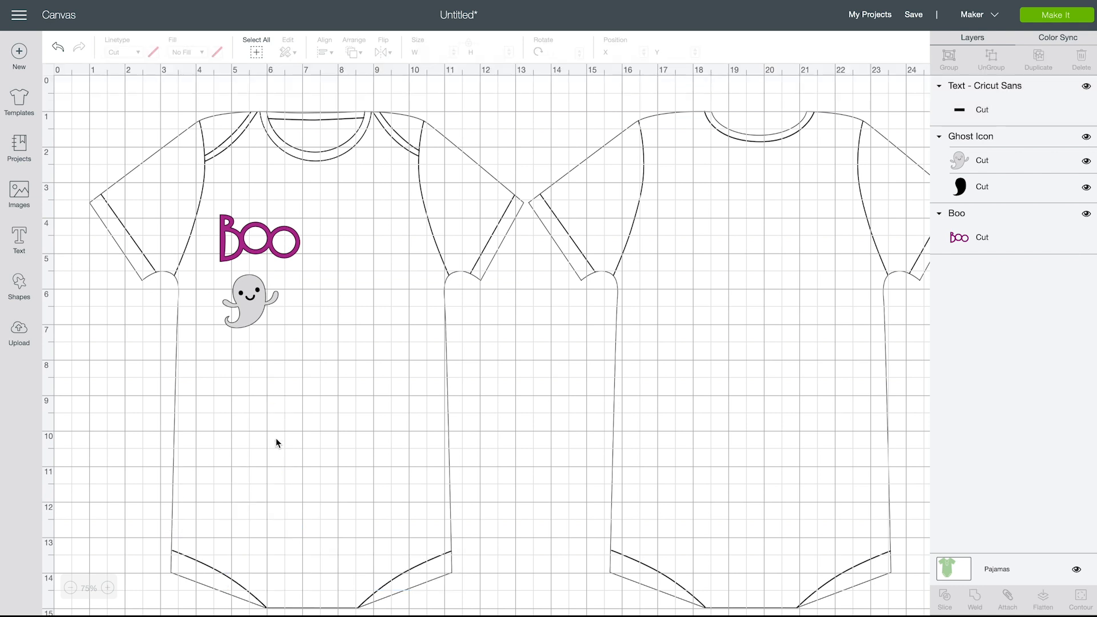
left_click_drag(251, 506, 540, 443)
left_click(527, 451)
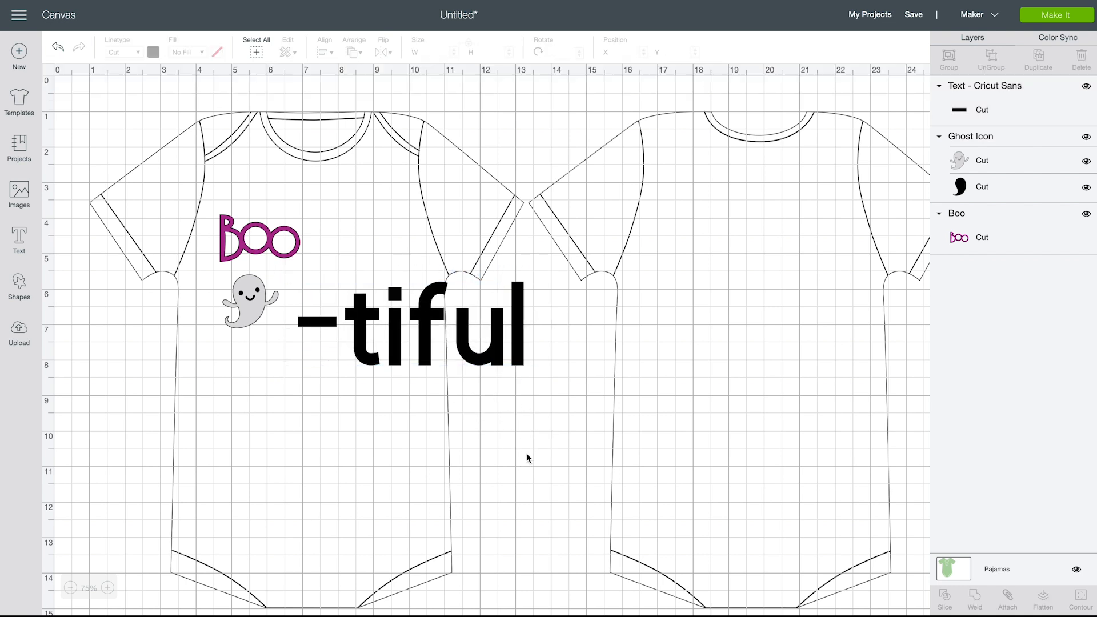
Change the font of the "-tiful" text to Alexis Mattox - Emma Rae
left_click(430, 321)
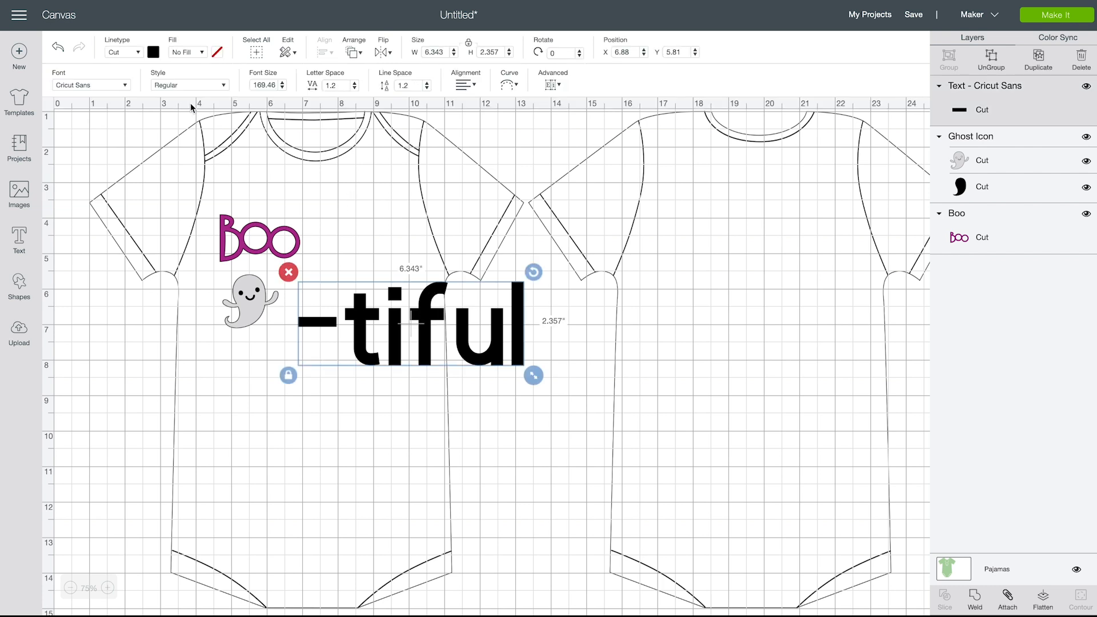
left_click(98, 86)
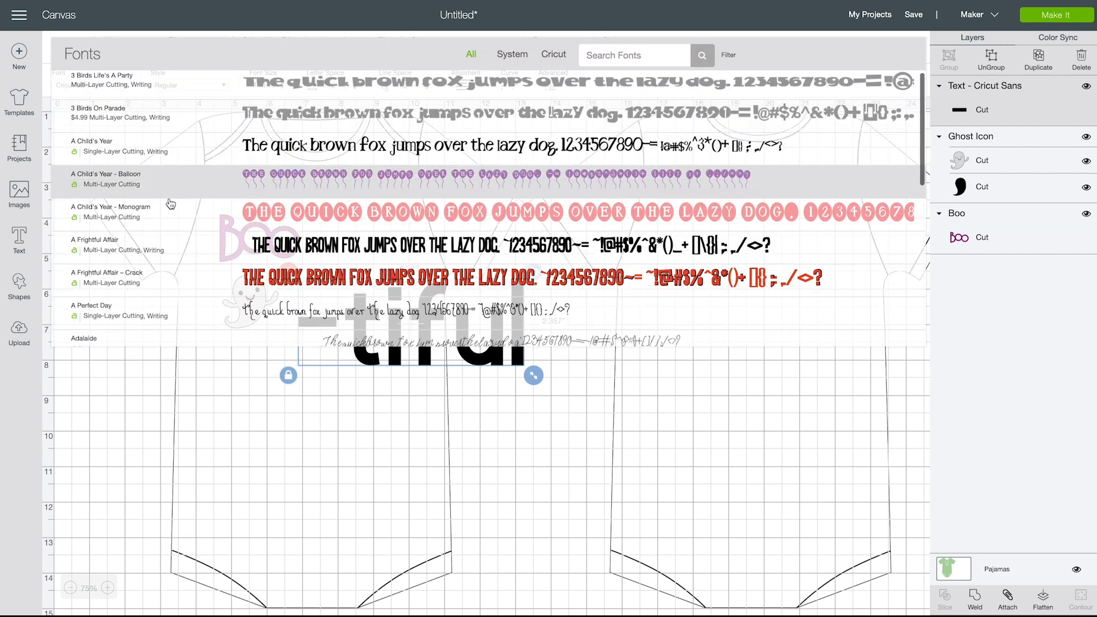
scroll(169, 201, "down", 3)
scroll(170, 203, "down", 4)
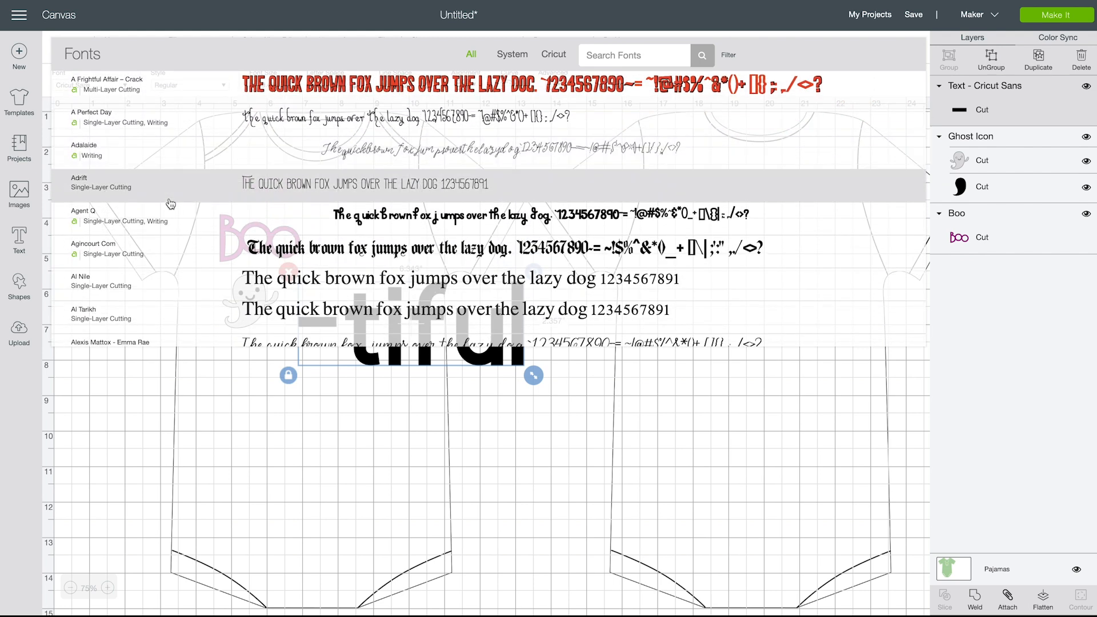
scroll(171, 204, "down", 1)
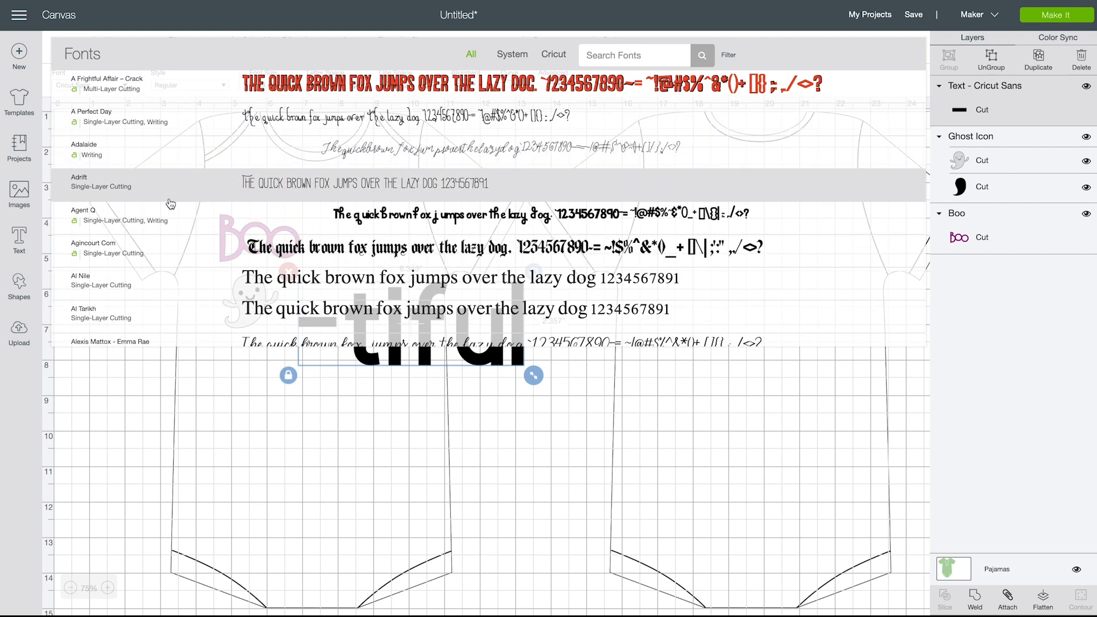
scroll(171, 204, "down", 2)
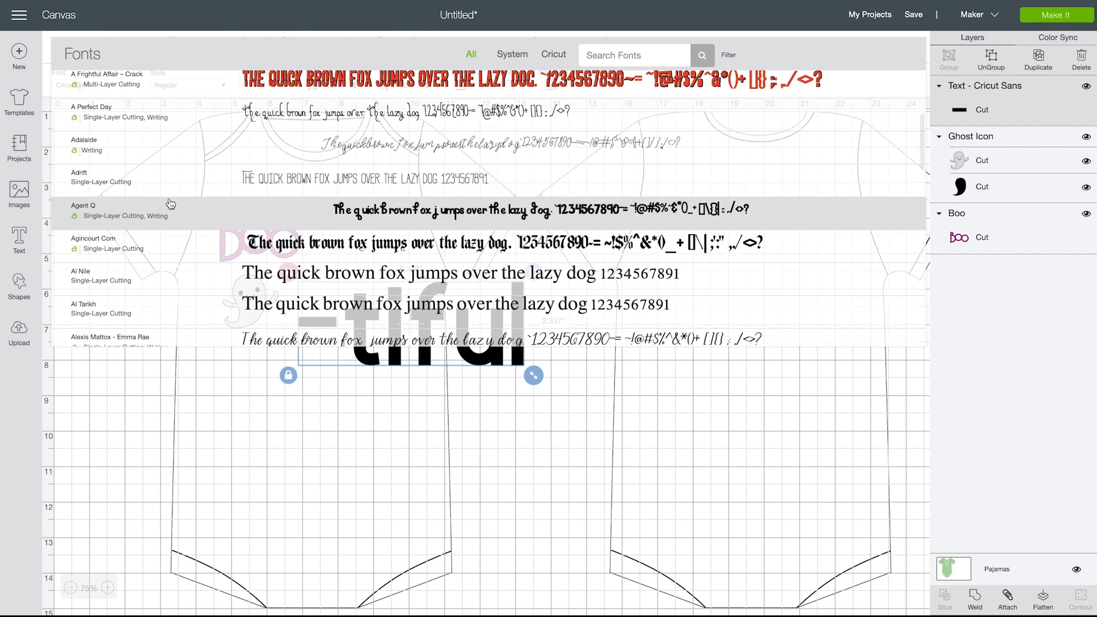
scroll(171, 204, "down", 2)
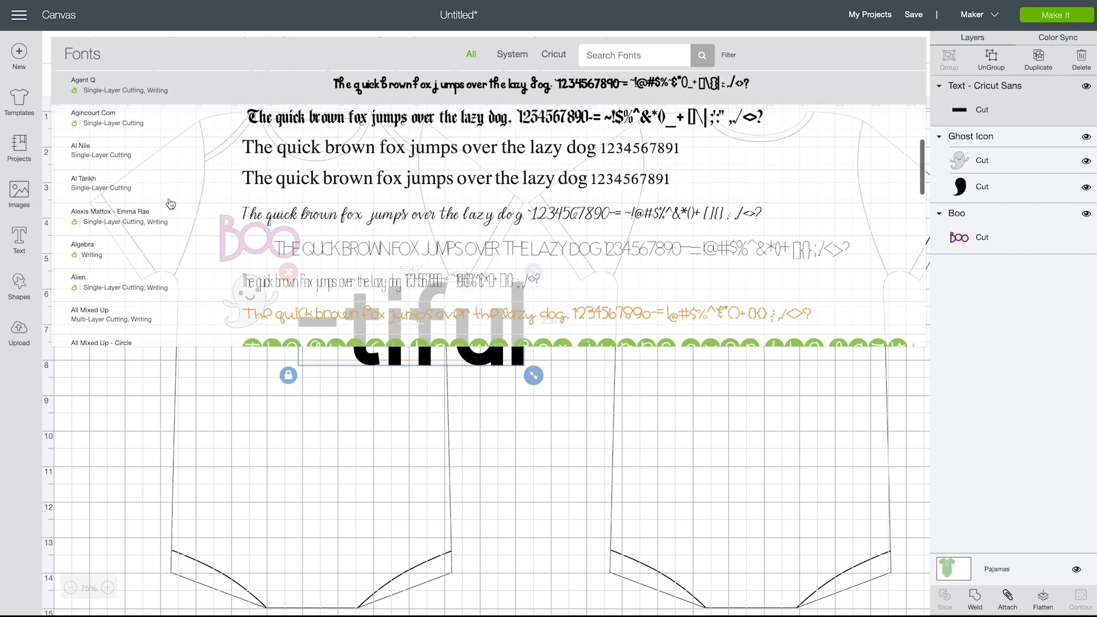
left_click(297, 222)
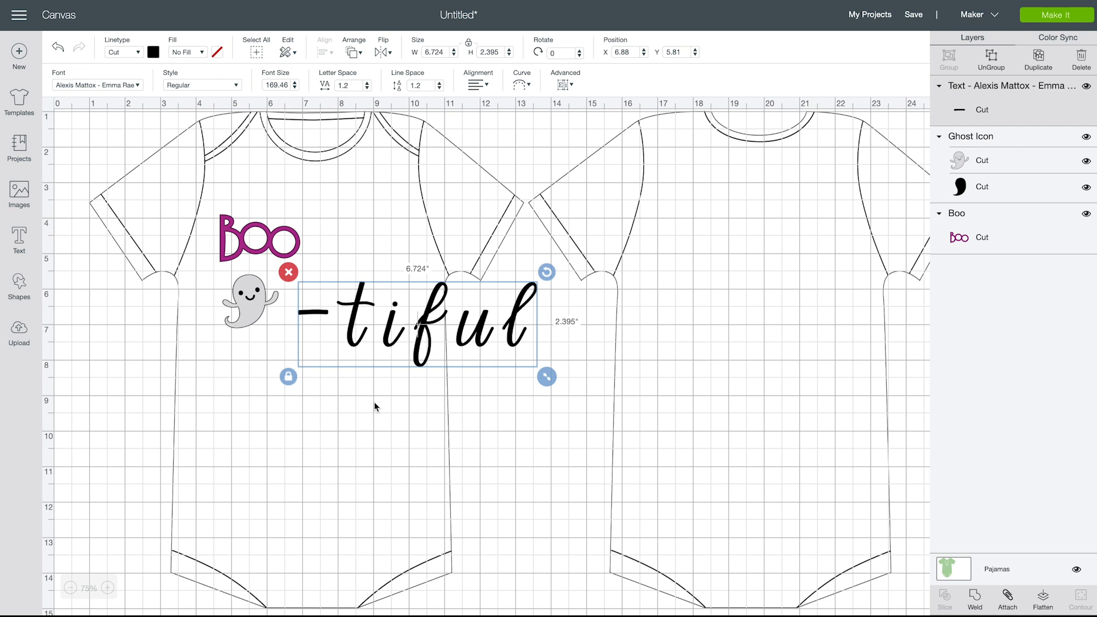
Set the letter spacing of the "-tiful" text to 0.3
left_click_drag(368, 89, 367, 89)
left_click(368, 89)
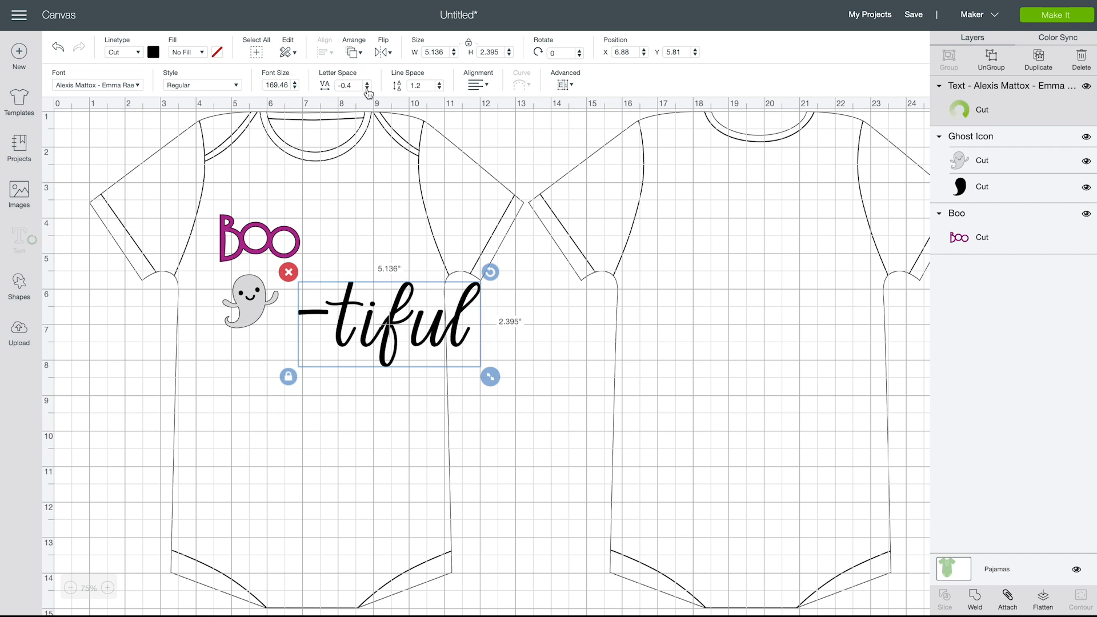
left_click(367, 89)
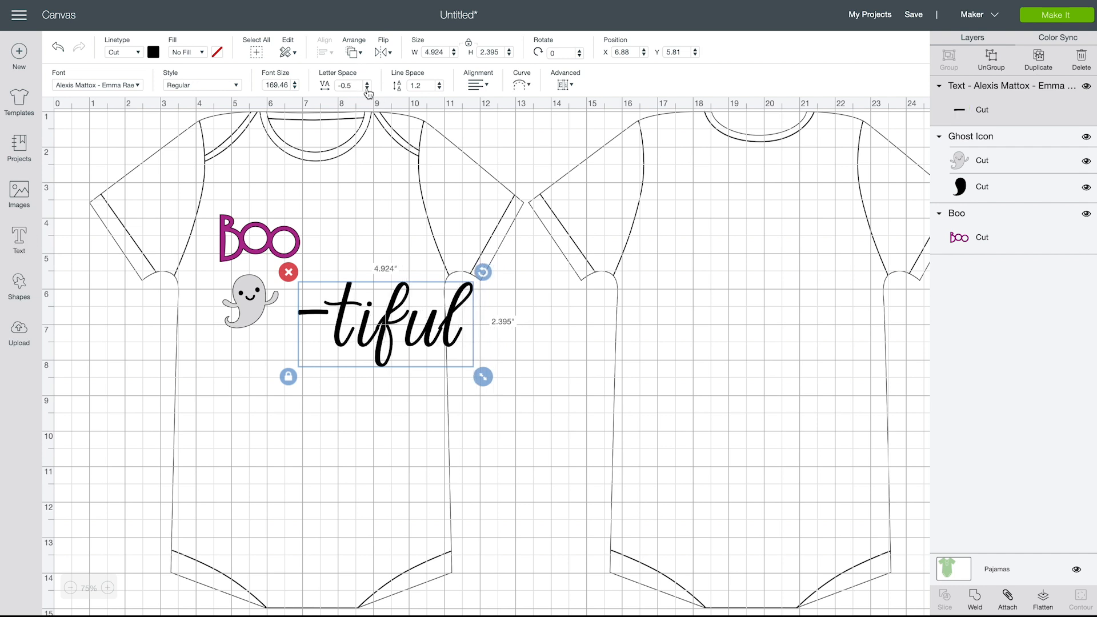
left_click(367, 89)
left_click(367, 89)
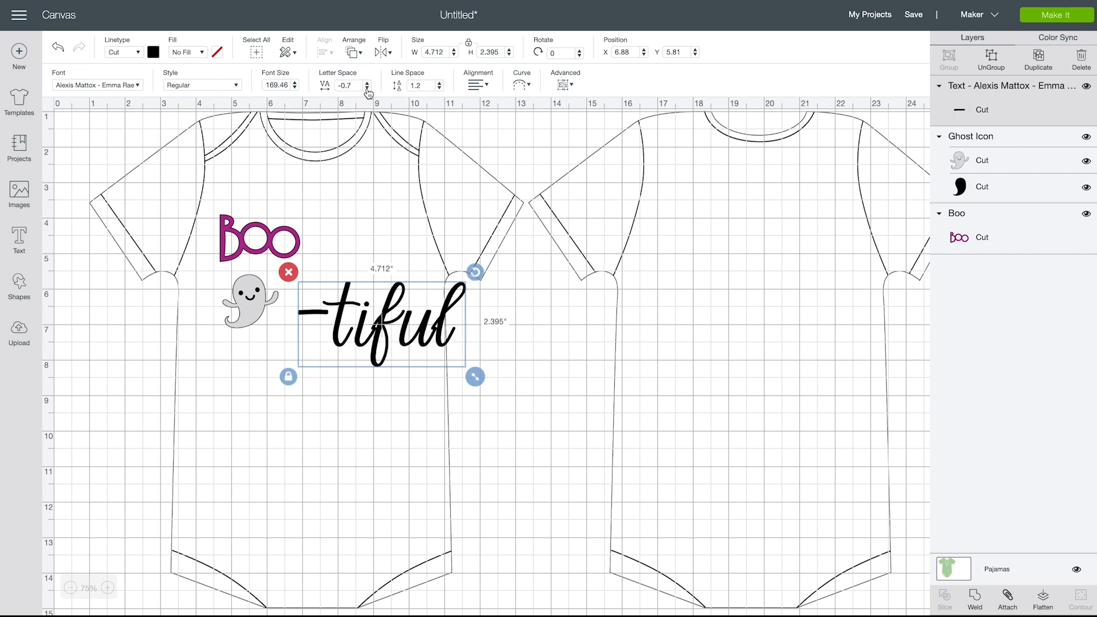
left_click(367, 84)
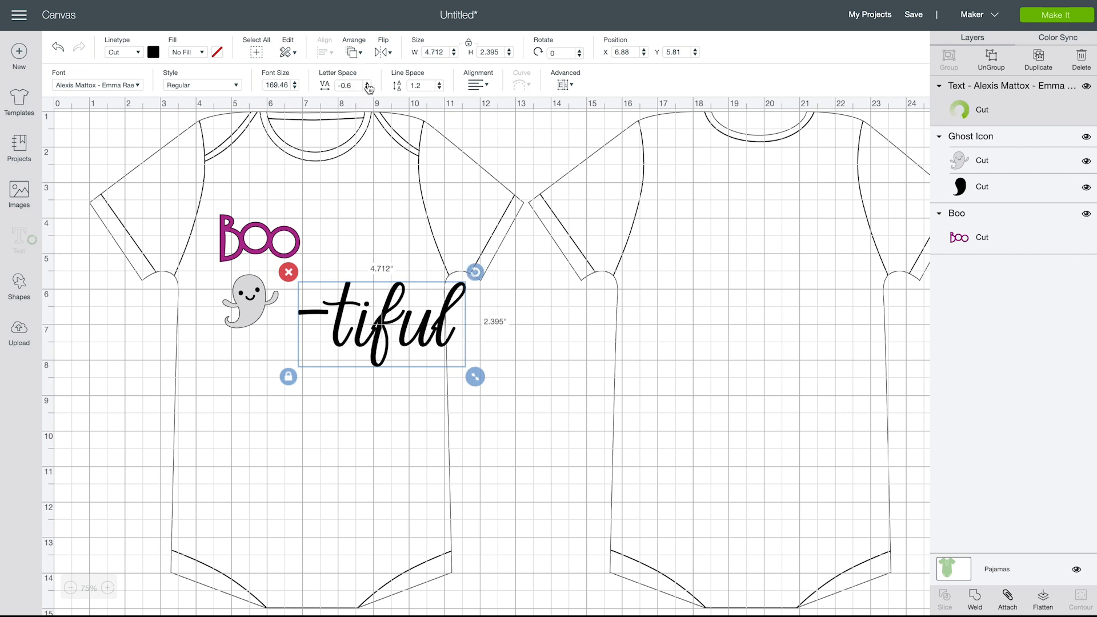
left_click(368, 84)
left_click(367, 84)
left_click(367, 84)
left_click(367, 84)
left_click(367, 84)
left_click(367, 84)
left_click(368, 84)
left_click(367, 84)
left_click(367, 84)
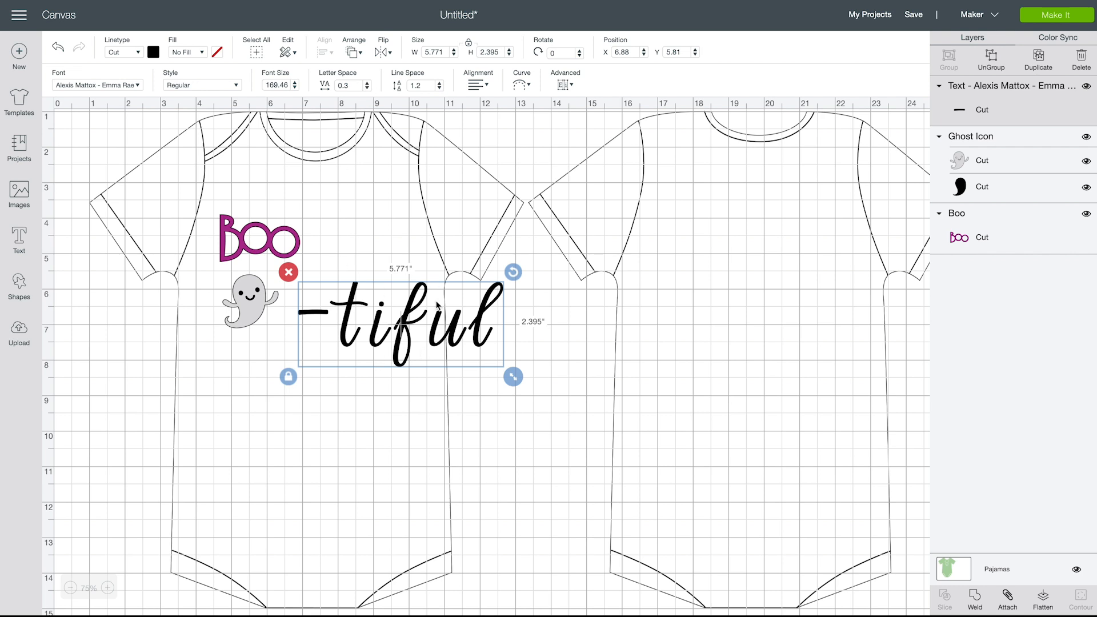
Ungroup the "-tiful" text into separate letters and pull the "l" slightly away from the "u"
right_click(432, 336)
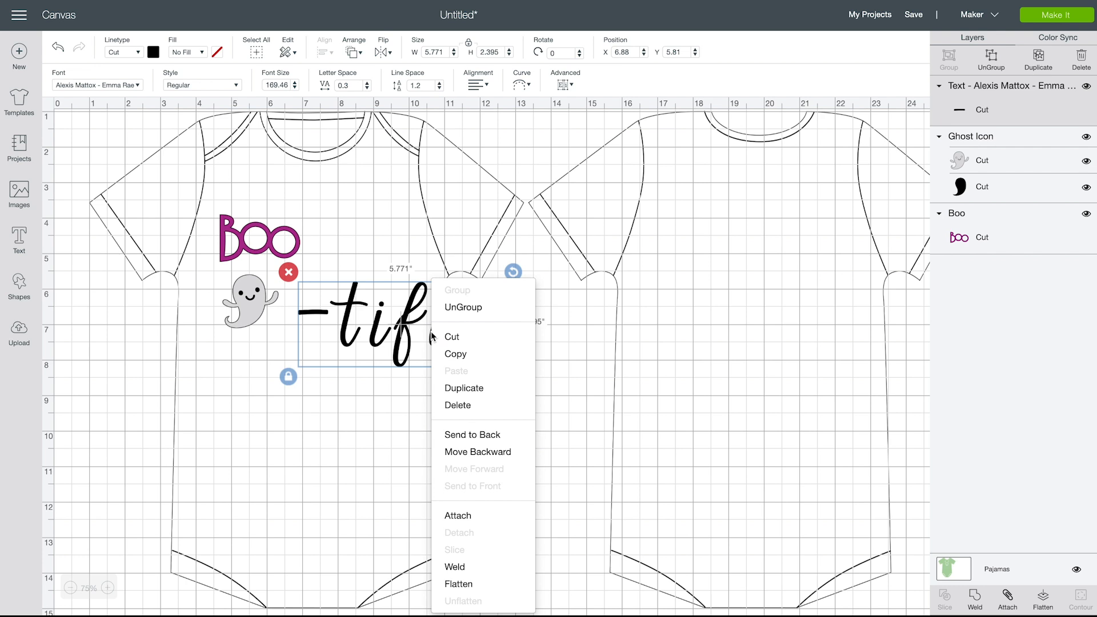
left_click(481, 308)
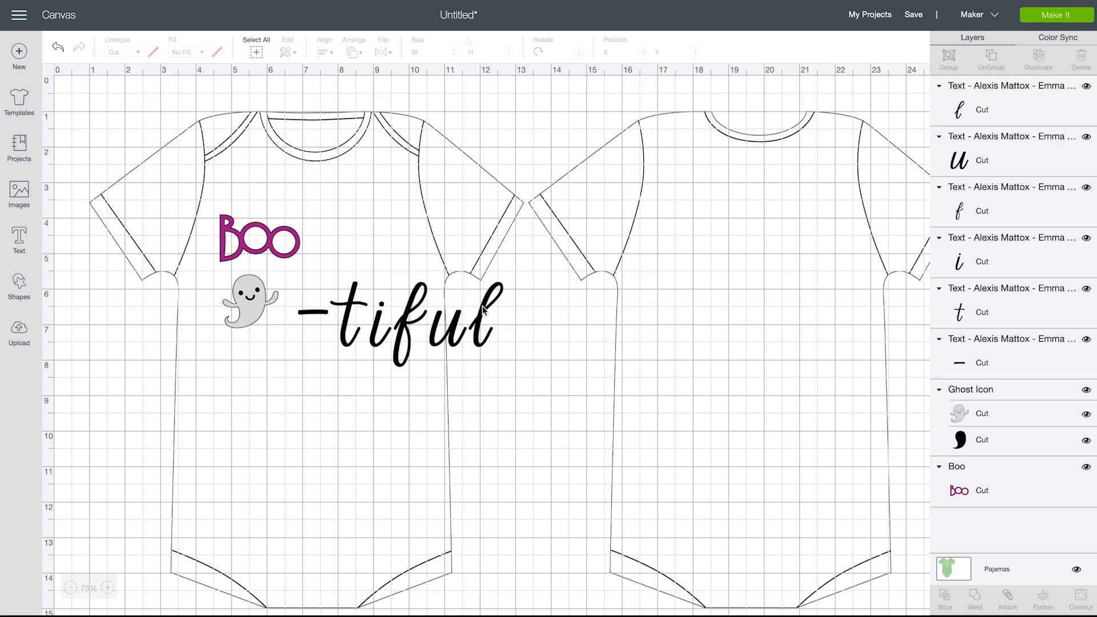
mouse_move(481, 316)
left_mouse_down()
mouse_move(516, 315)
mouse_move(492, 309)
left_mouse_up()
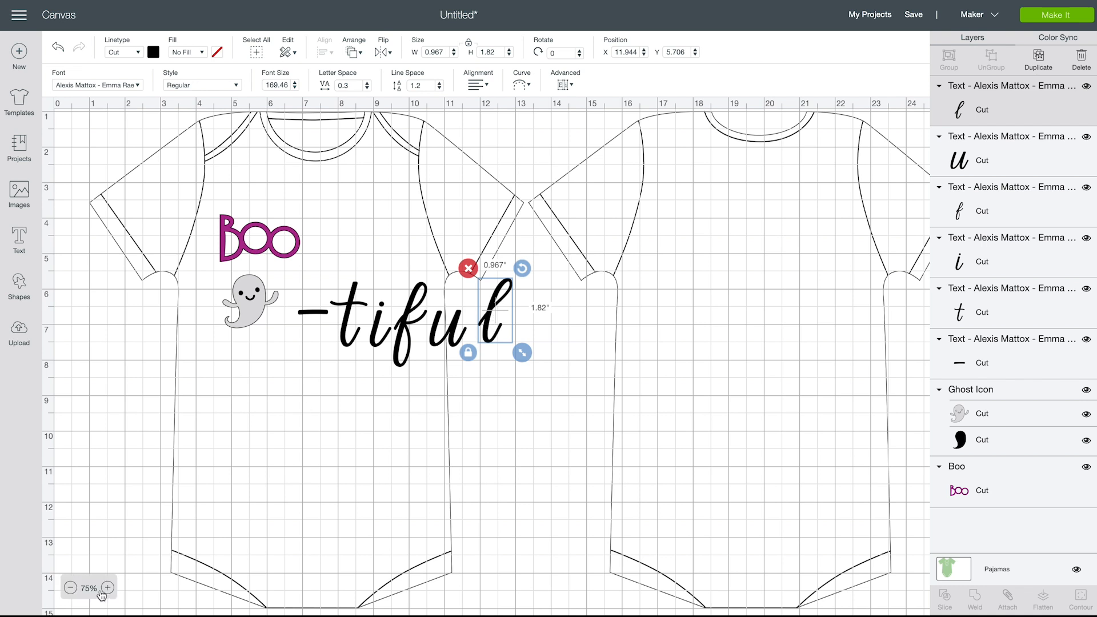
Move the letter "l" lower, to about X 12.01 and Y 6.17 inches
left_click(108, 588)
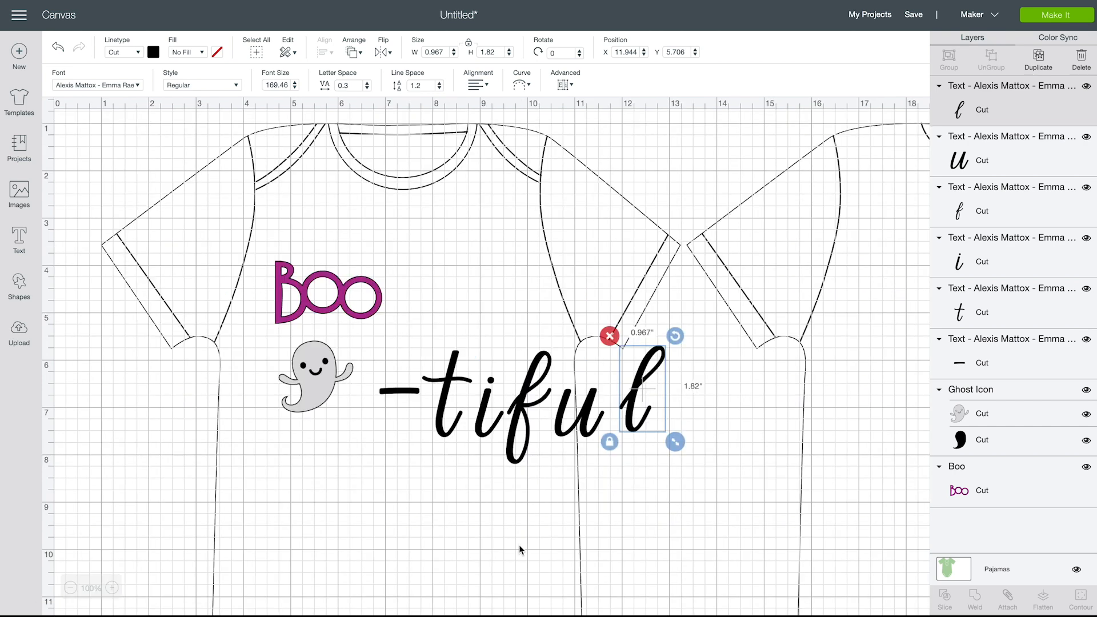
scroll(519, 544, "down", 3)
scroll(519, 544, "right", 3)
scroll(519, 544, "down", 1)
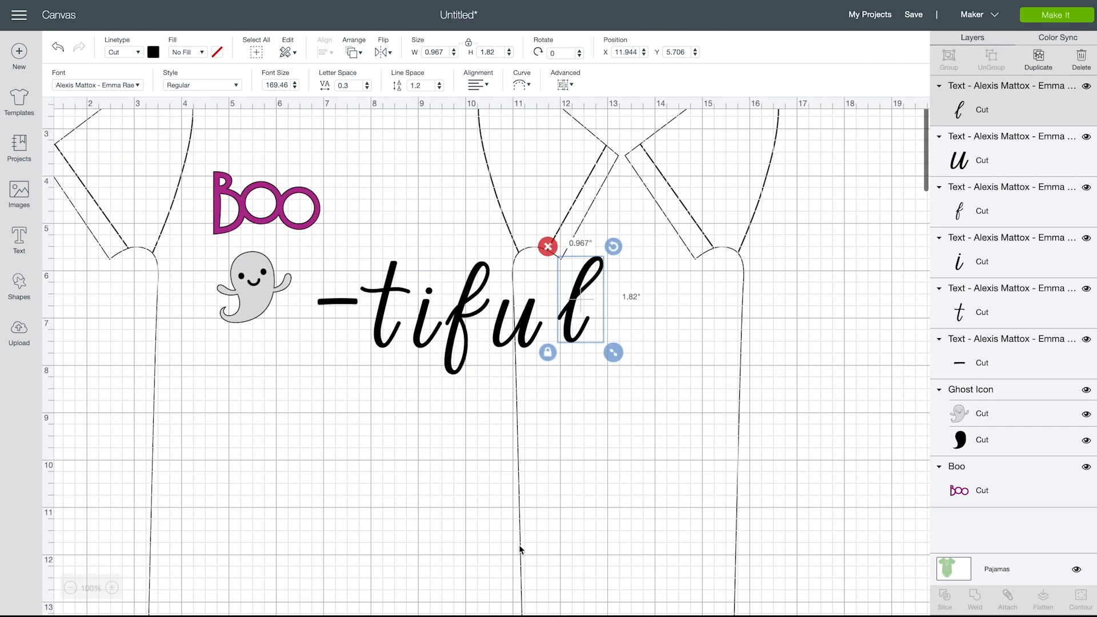
left_click(113, 587)
scroll(553, 548, "down", 2)
scroll(553, 547, "right", 4)
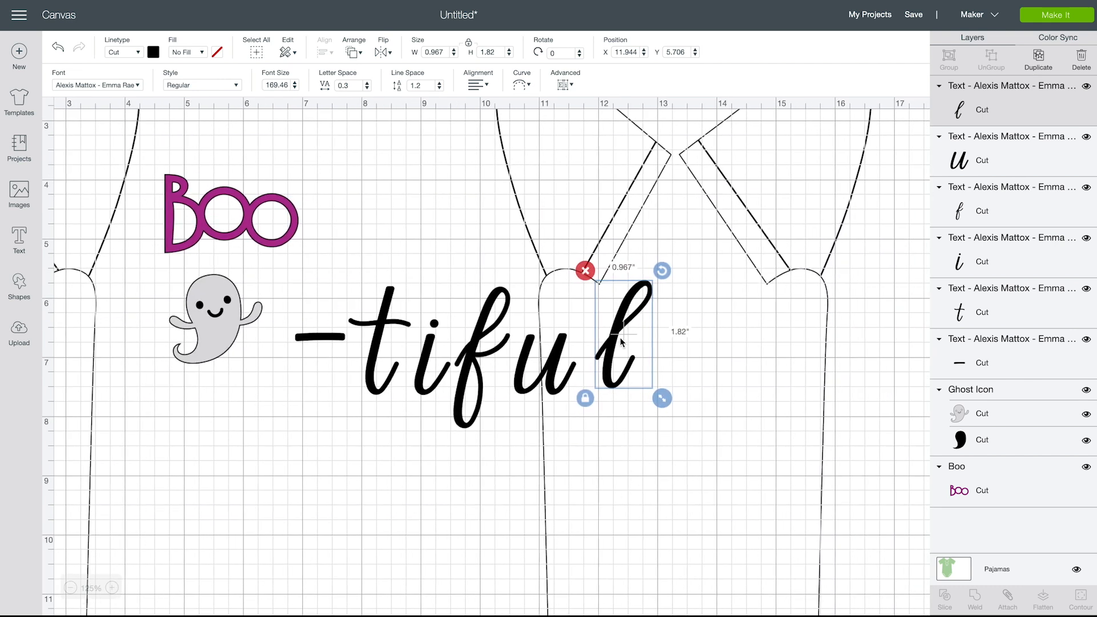
left_click(615, 342)
left_click_drag(615, 341, 620, 369)
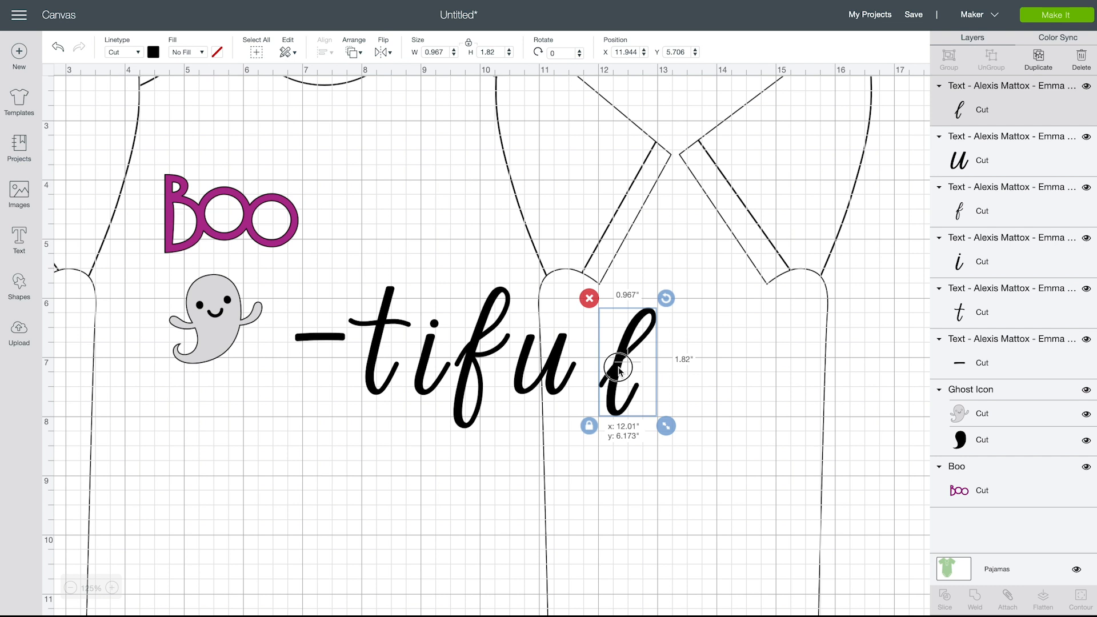
left_click_drag(619, 369, 619, 369)
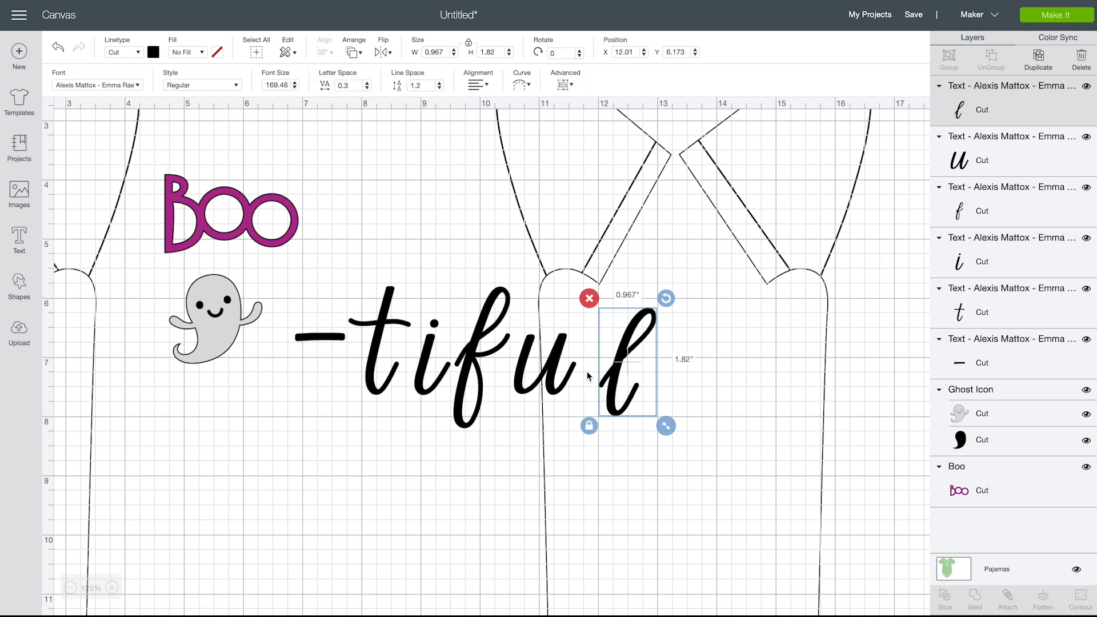
Move the letter "u" down beside the "l" so their strokes join, and nudge it left to X 10.932 inches
left_click(526, 370)
left_click(523, 367)
left_click_drag(523, 369, 551, 392)
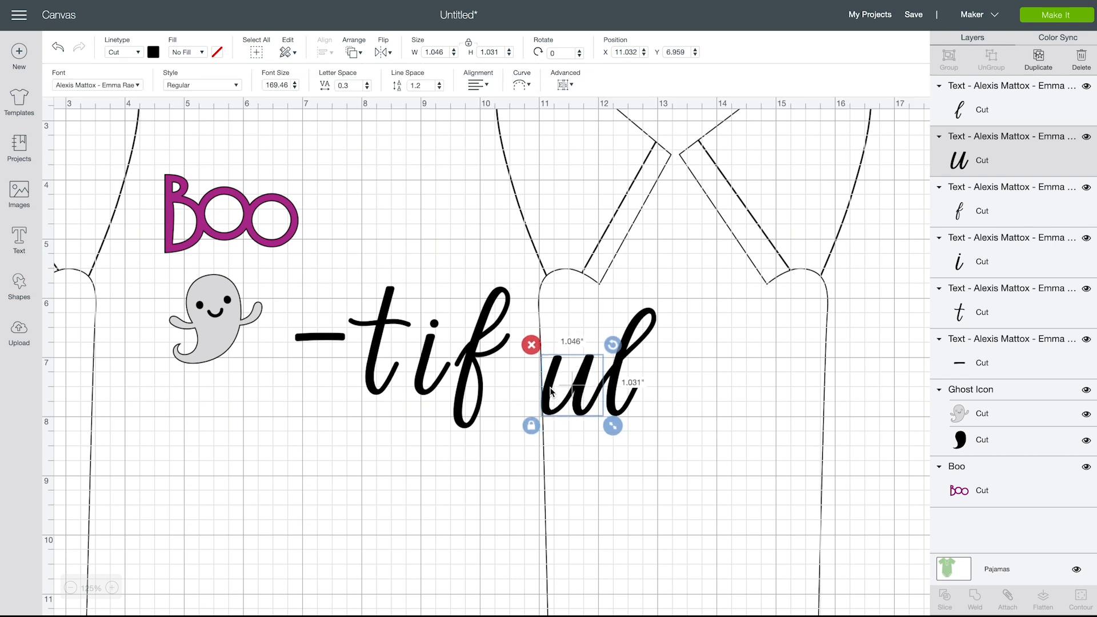
left_click(714, 375)
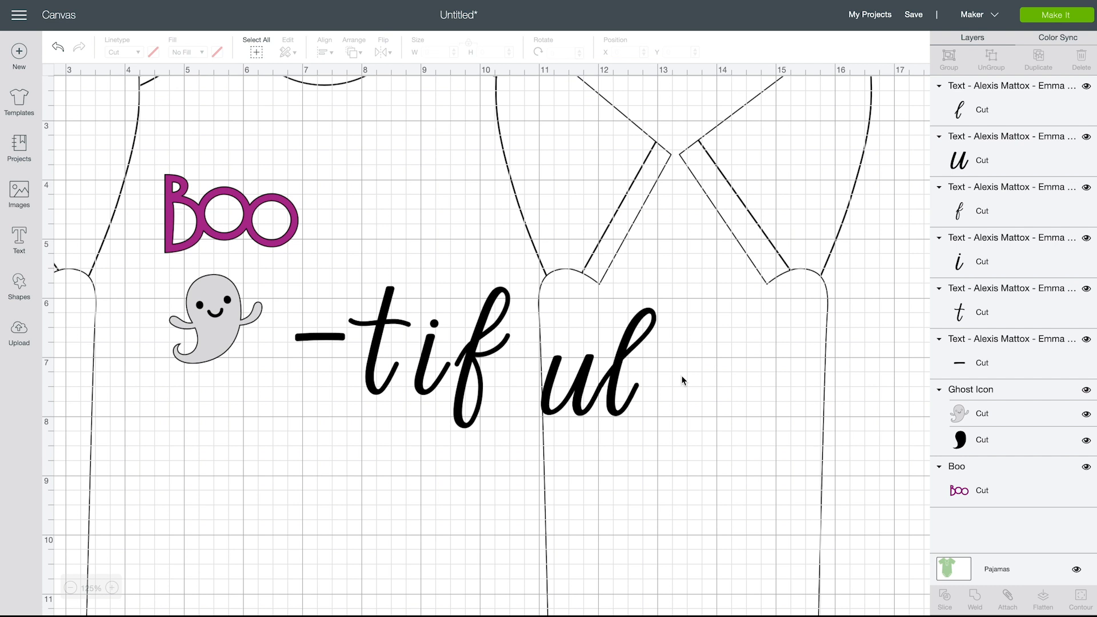
left_click(581, 388)
key("Left")
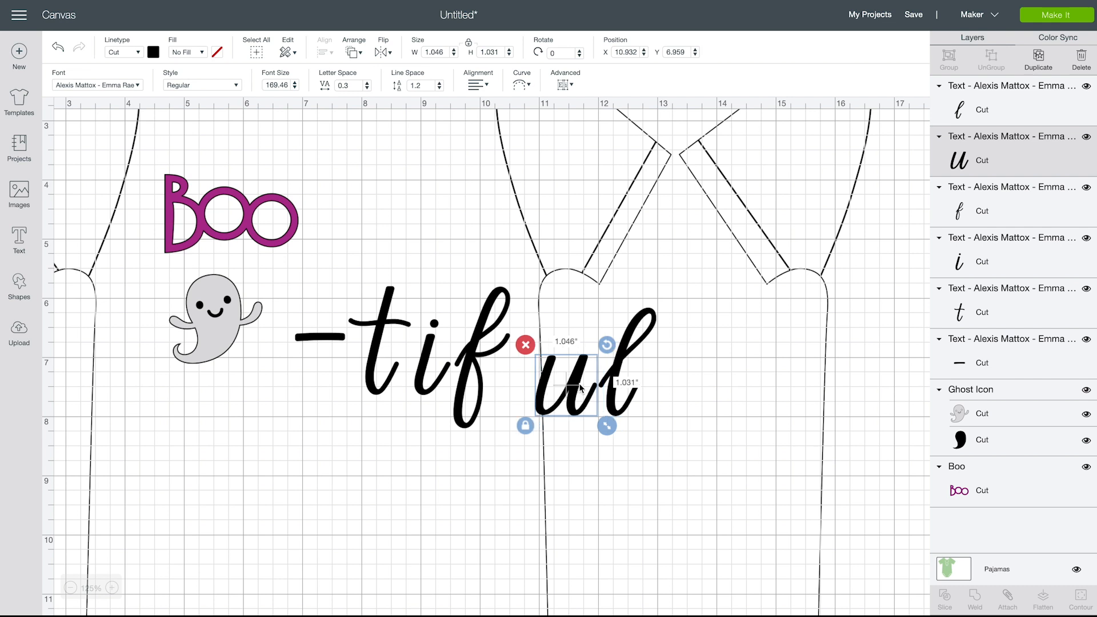
Nudge the letter "u" right to X 11.032 inches so it meets the "l"
key("Right")
left_click(575, 436)
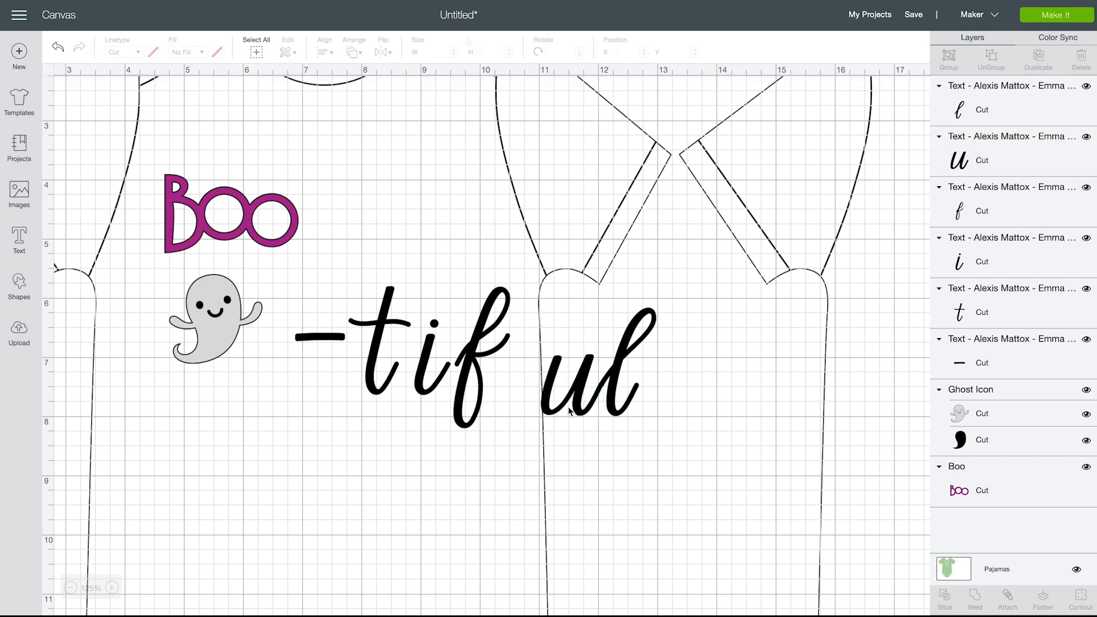
left_click(575, 391)
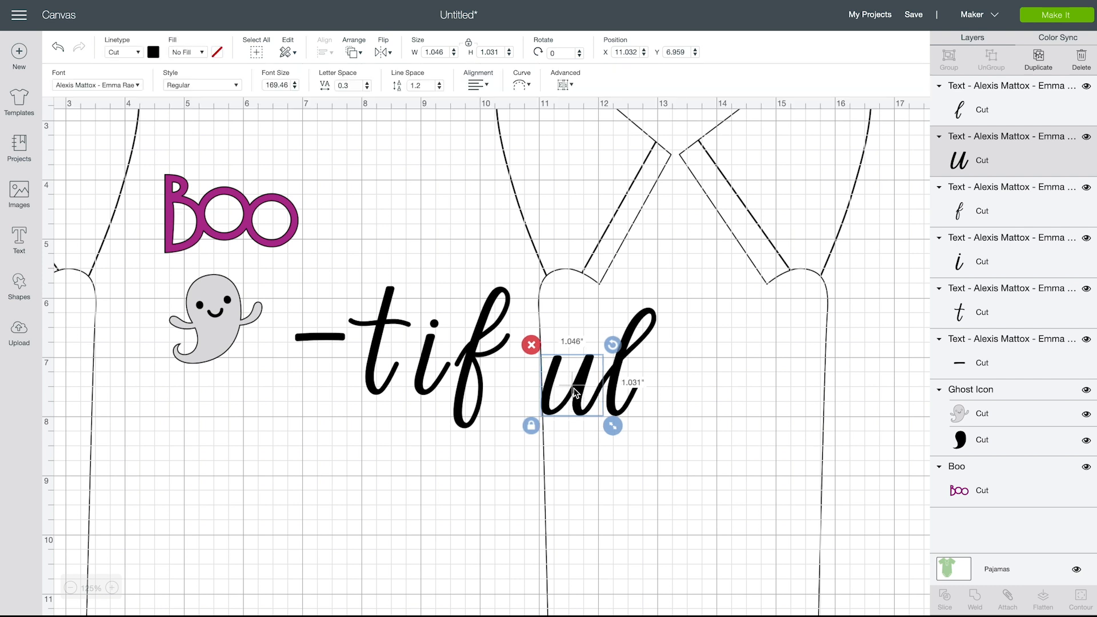
left_click(667, 442)
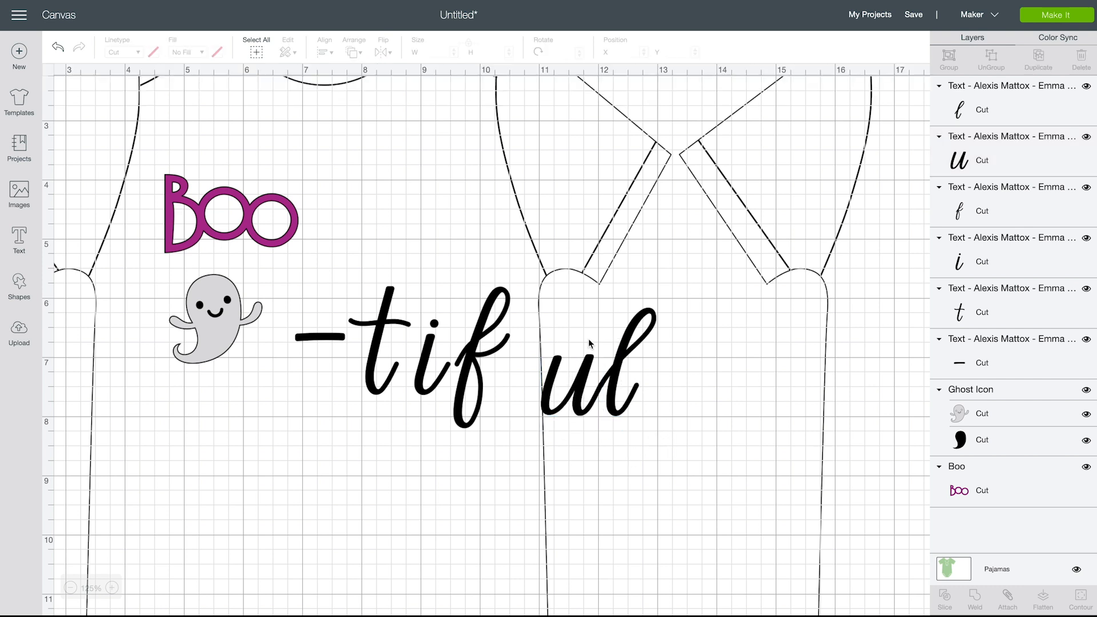
double_click(572, 394)
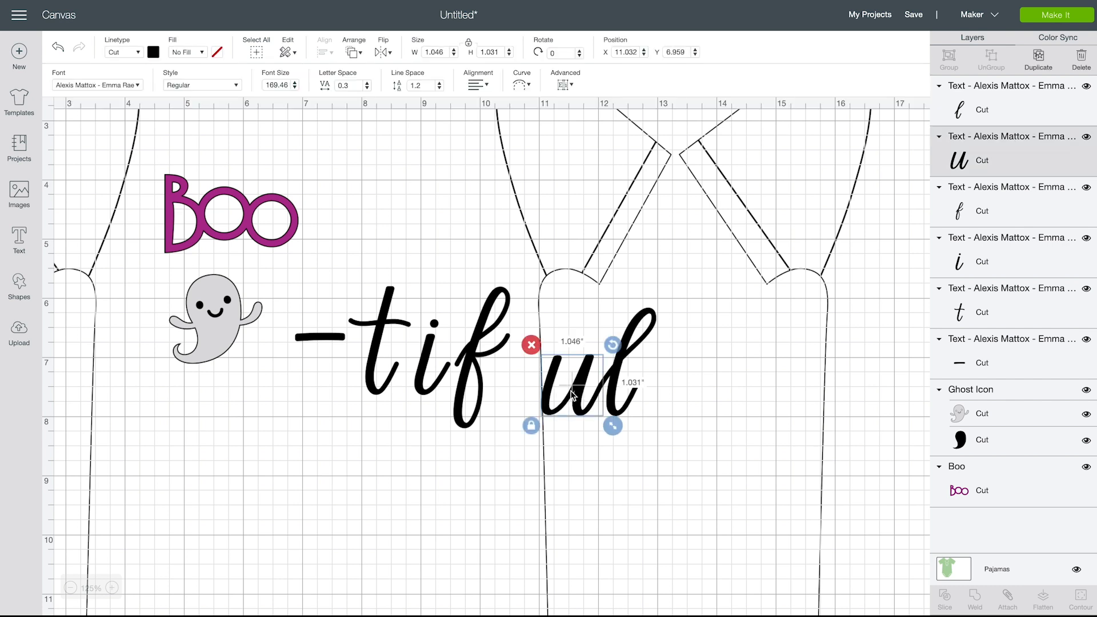
left_click(683, 382)
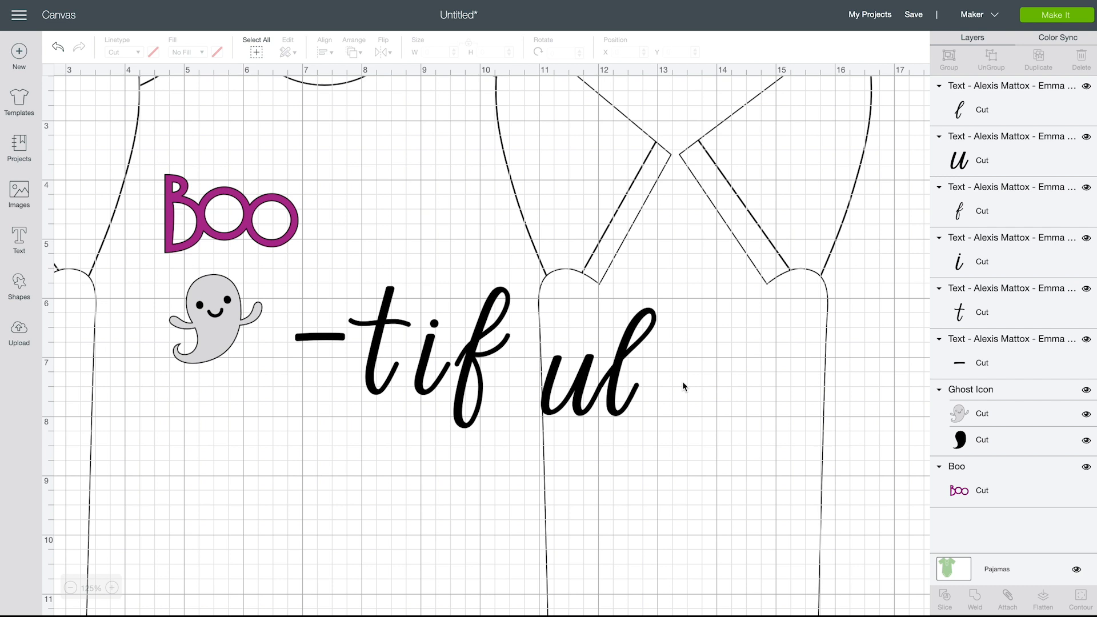
Move the letter "f" against the "u", to about X 10.36 and Y 6.20 inches, so their strokes join
left_click(468, 362)
left_click_drag(468, 362, 502, 387)
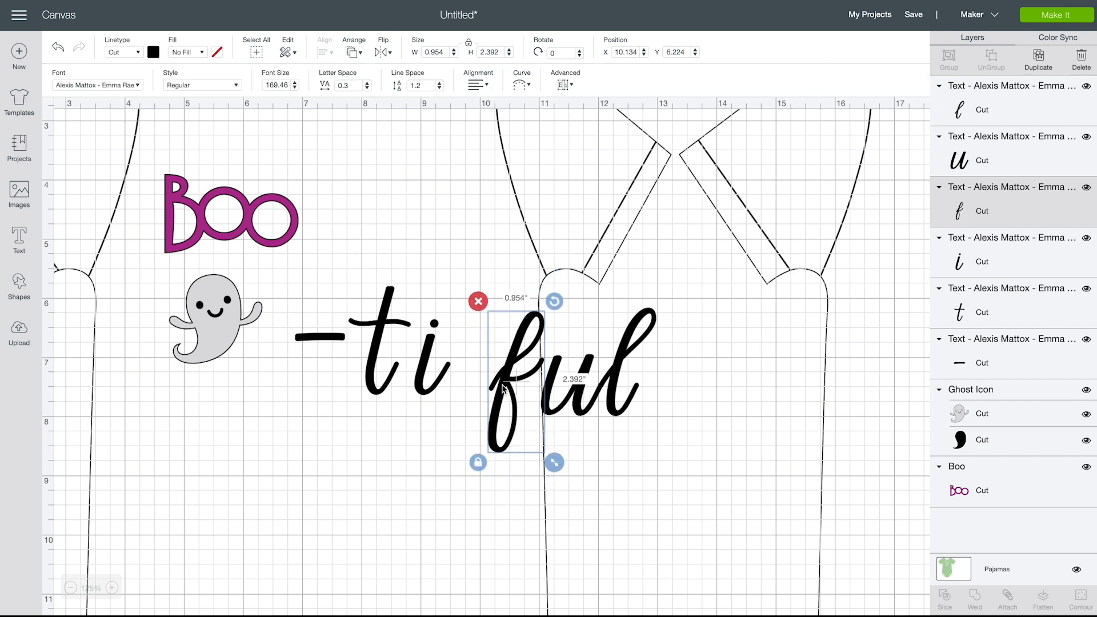
left_click(651, 316)
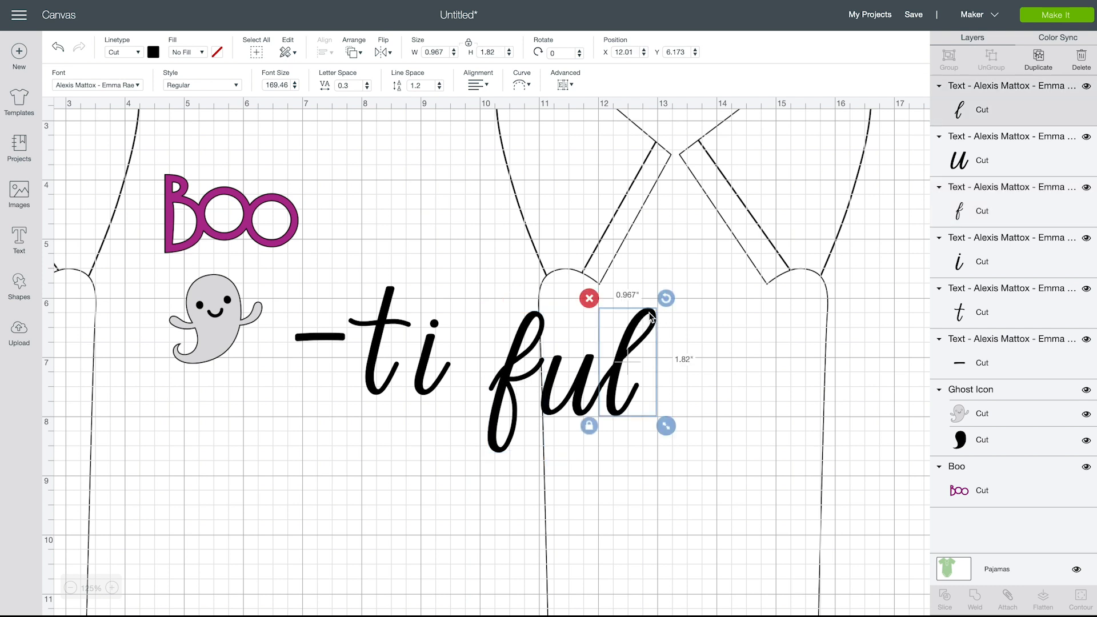
left_click(511, 367)
left_click_drag(511, 367, 524, 367)
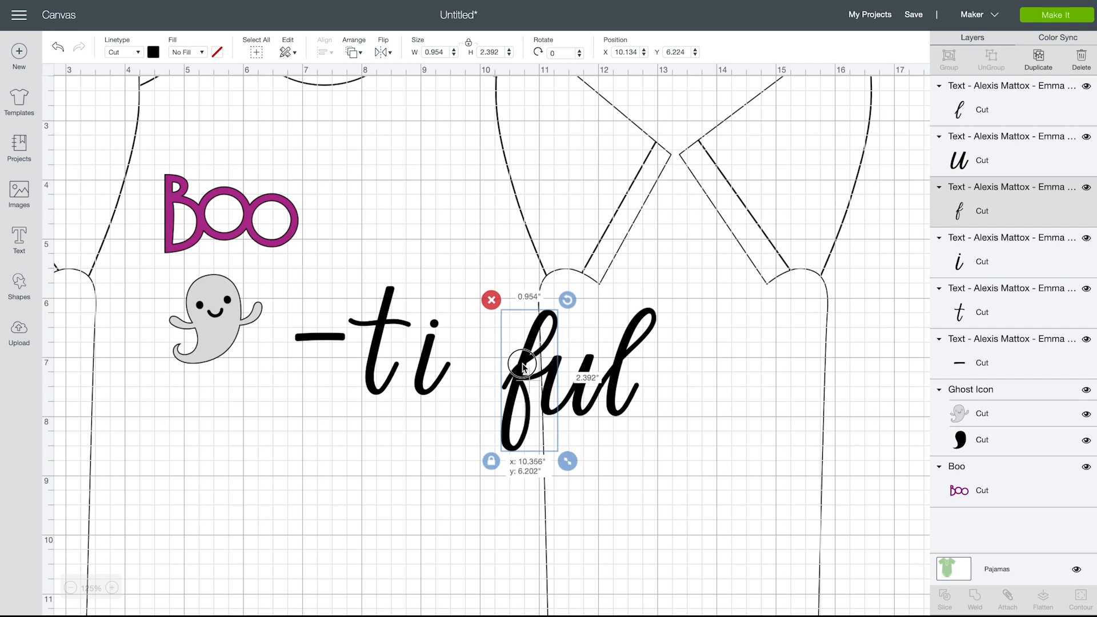
left_click_drag(523, 366, 524, 367)
left_click(687, 392)
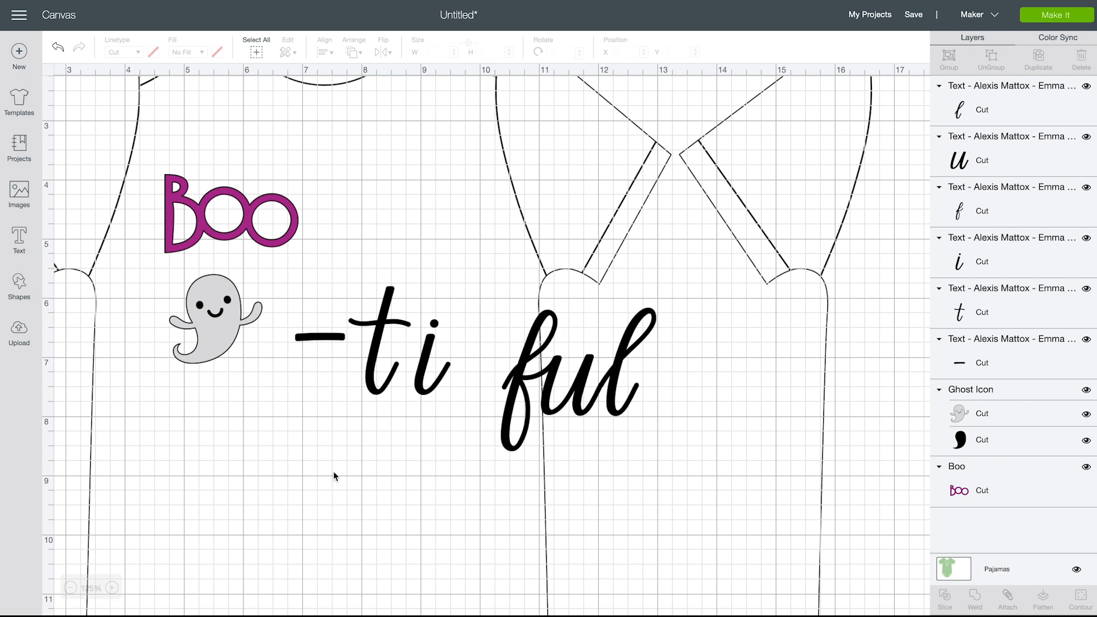
Move the letter "i" down beside the "f" and the letter "t" beside the "i" so the strokes join
left_click_drag(424, 374, 480, 395)
left_click(471, 467)
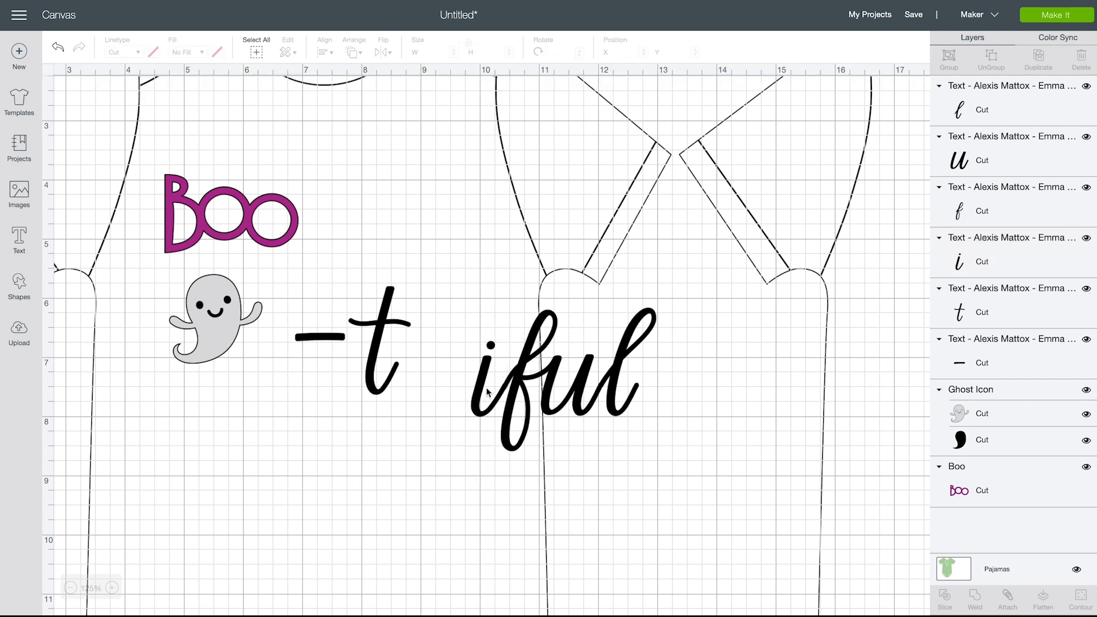
left_click(480, 399)
left_click_drag(478, 399, 478, 399)
left_click(478, 460)
left_click(482, 385)
left_click_drag(482, 385, 479, 395)
left_click(478, 457)
left_click(479, 394)
left_click(480, 486)
left_click_drag(380, 328, 452, 350)
left_click(440, 476)
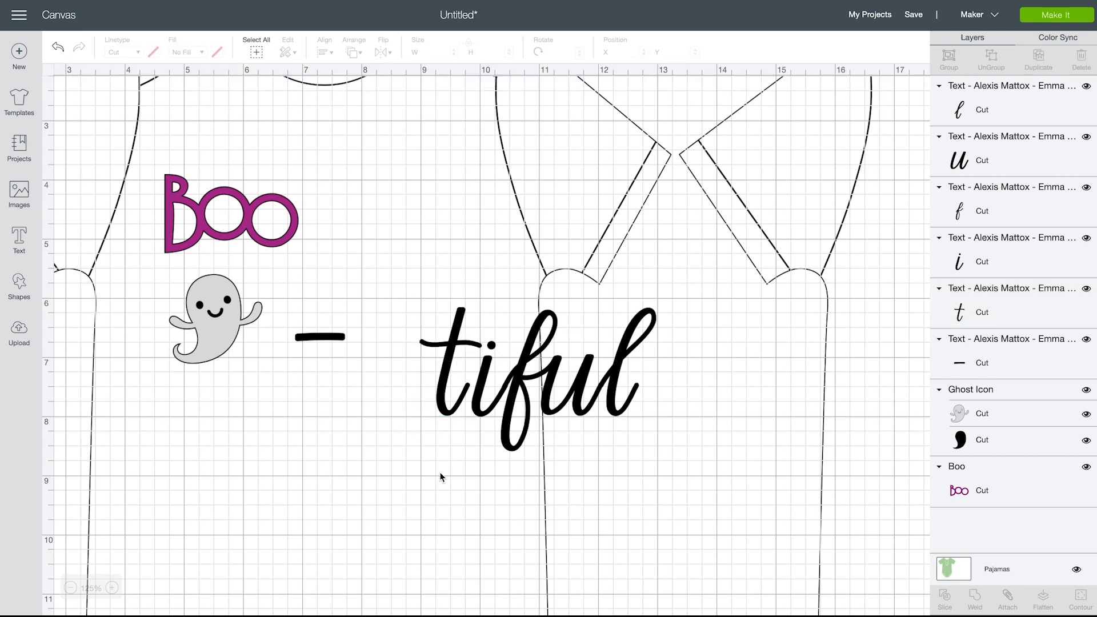
Shrink the hyphen to about 0.59 inches wide and place it just before the "t", at about X 8.47 and Y 7.25 inches
left_click_drag(330, 338, 417, 401)
left_click(400, 438)
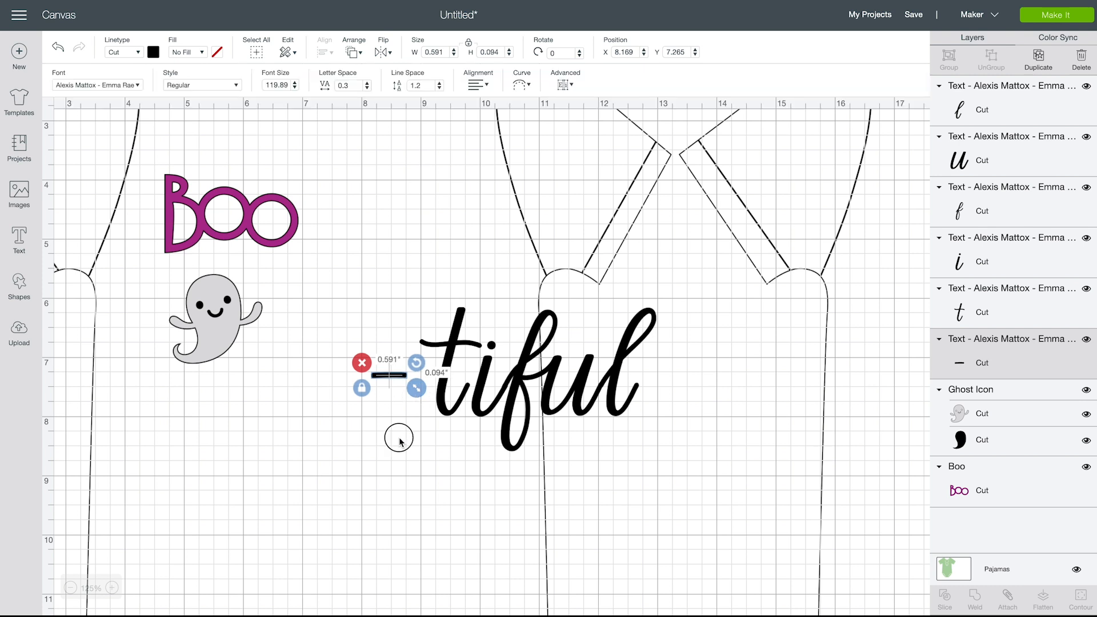
left_click(389, 377)
left_click_drag(388, 380, 408, 379)
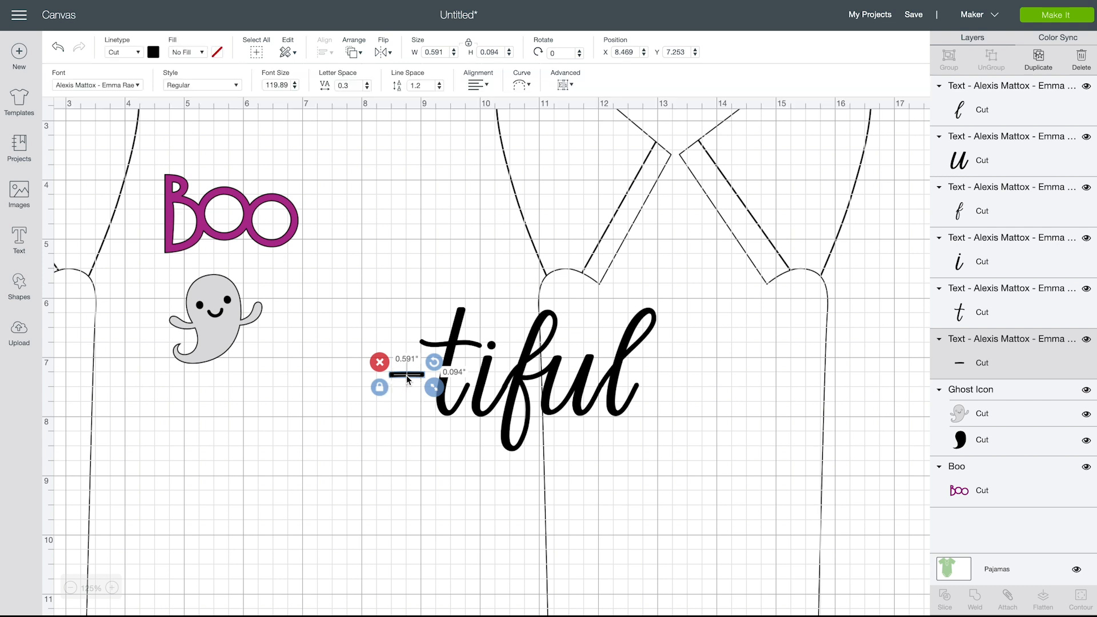
left_click(403, 452)
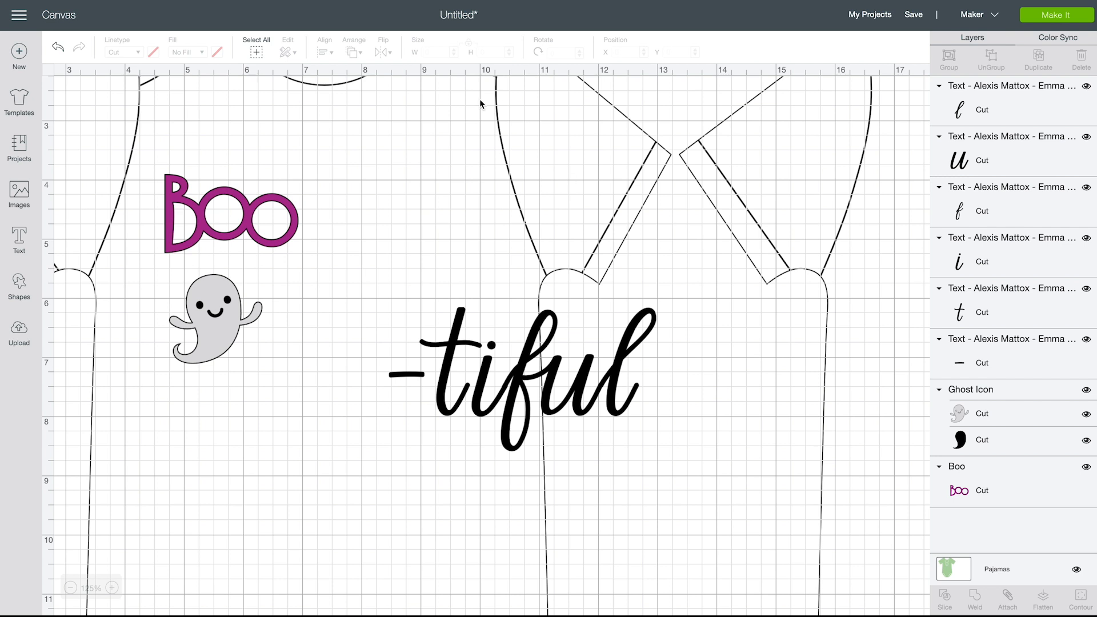
Change the cut color of the hyphen and all "tiful" letters to white
left_click_drag(385, 255, 711, 476)
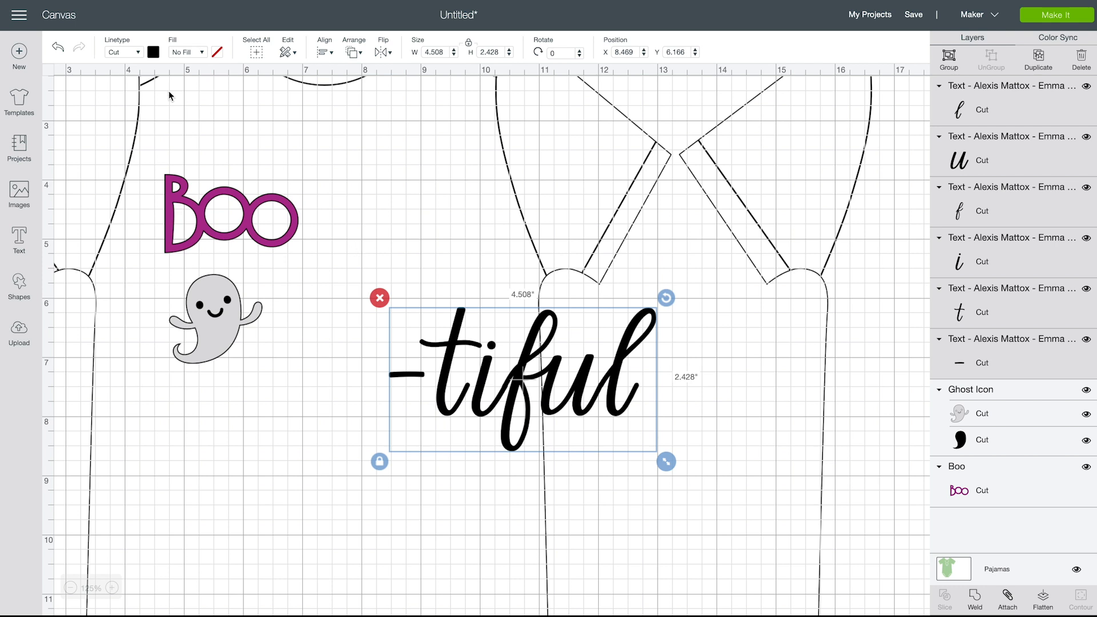
left_click(153, 52)
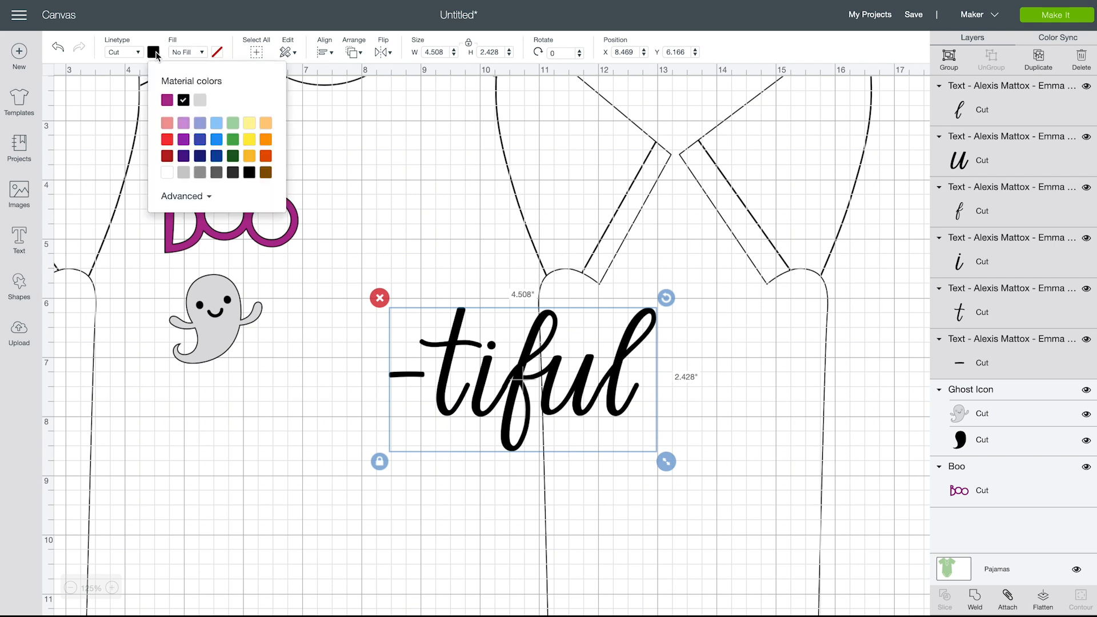
left_click(168, 173)
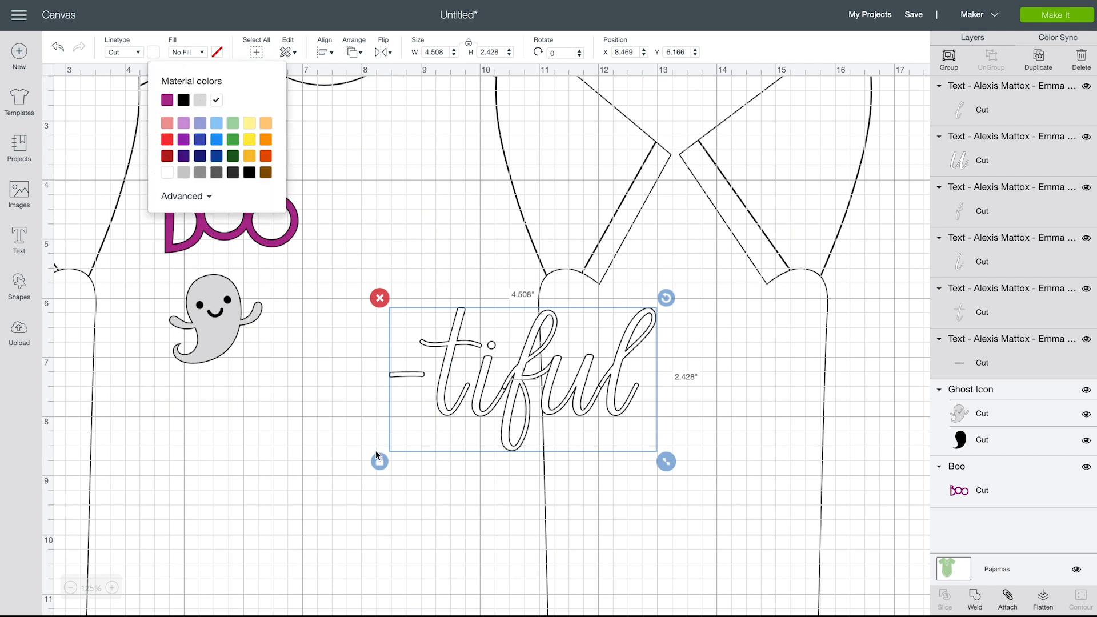
left_click(471, 511)
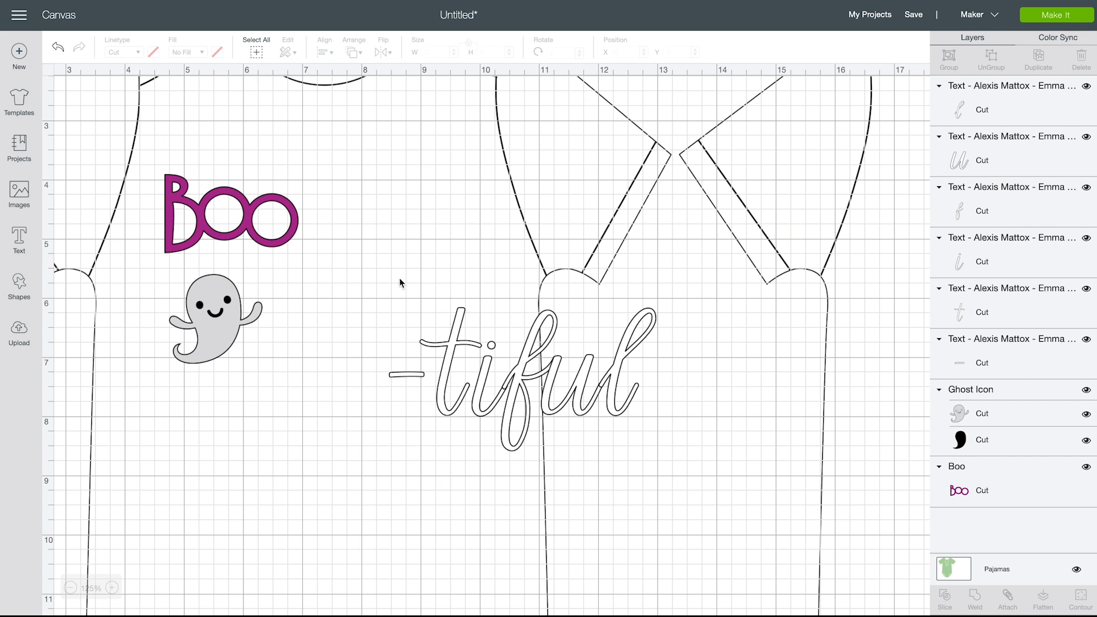
left_click_drag(366, 272, 719, 486)
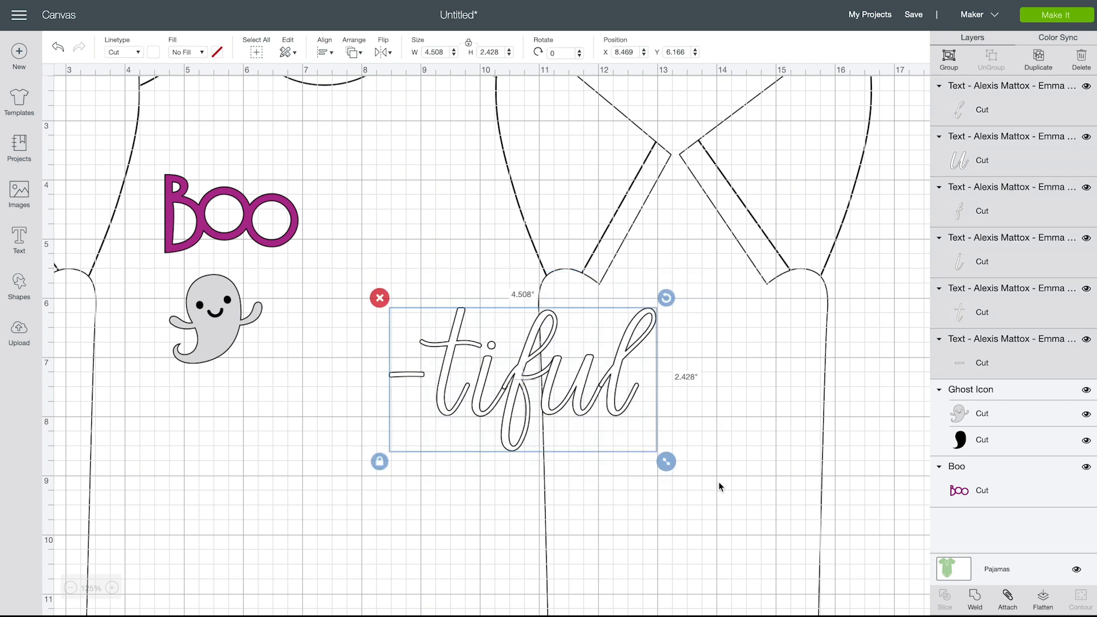
left_click(976, 600)
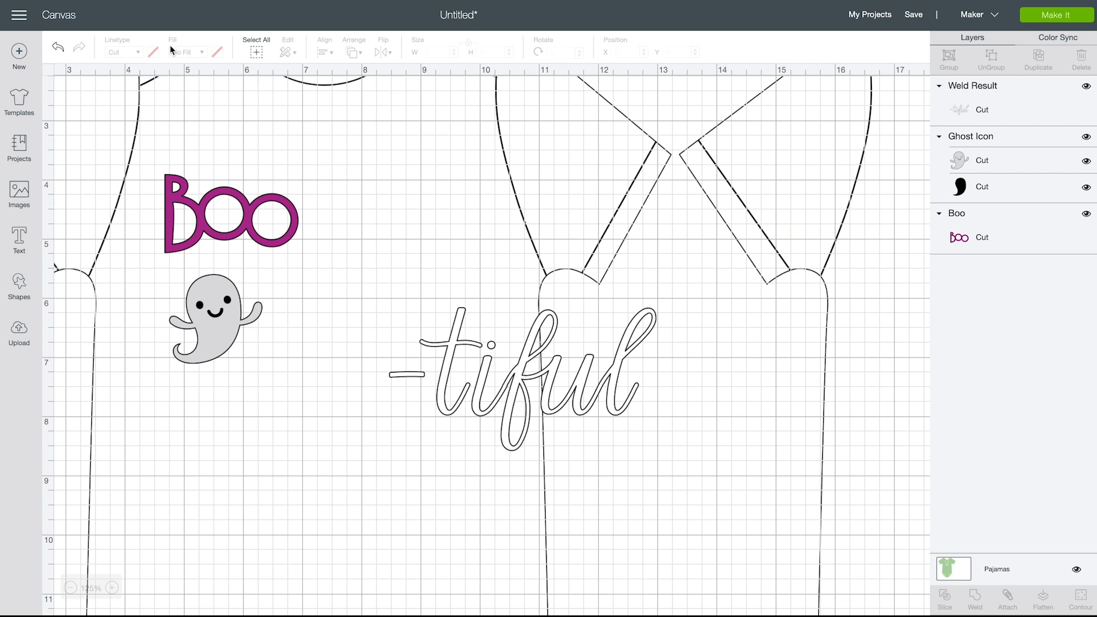
left_click(58, 50)
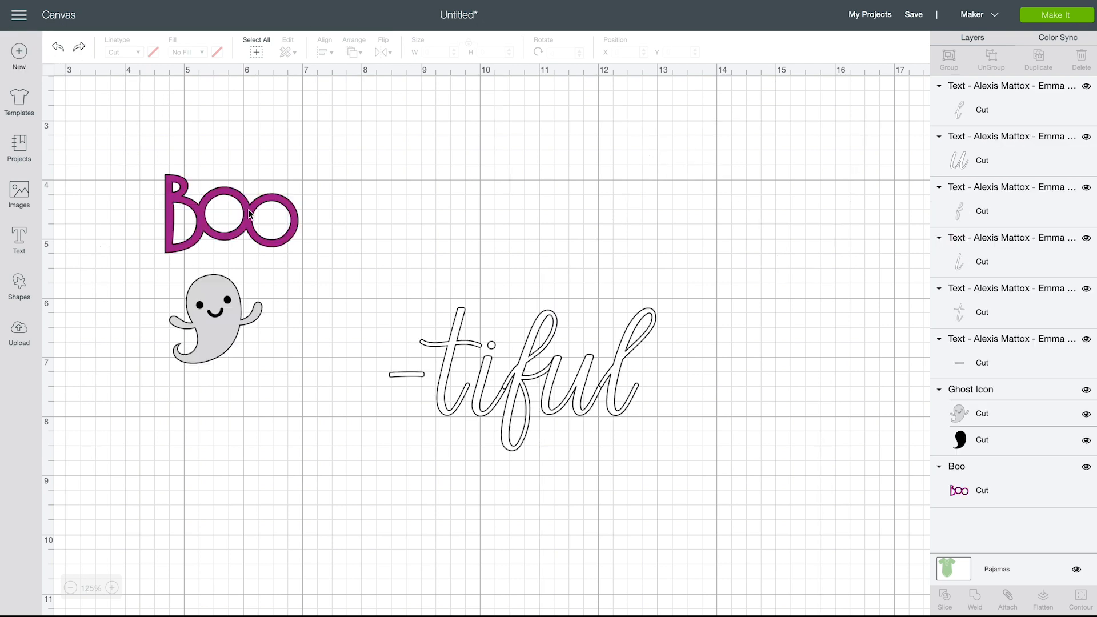
Nudge the letter "i" very slightly left so its strokes overlap the neighbouring letters, keeping the "l" in place
left_click(481, 412)
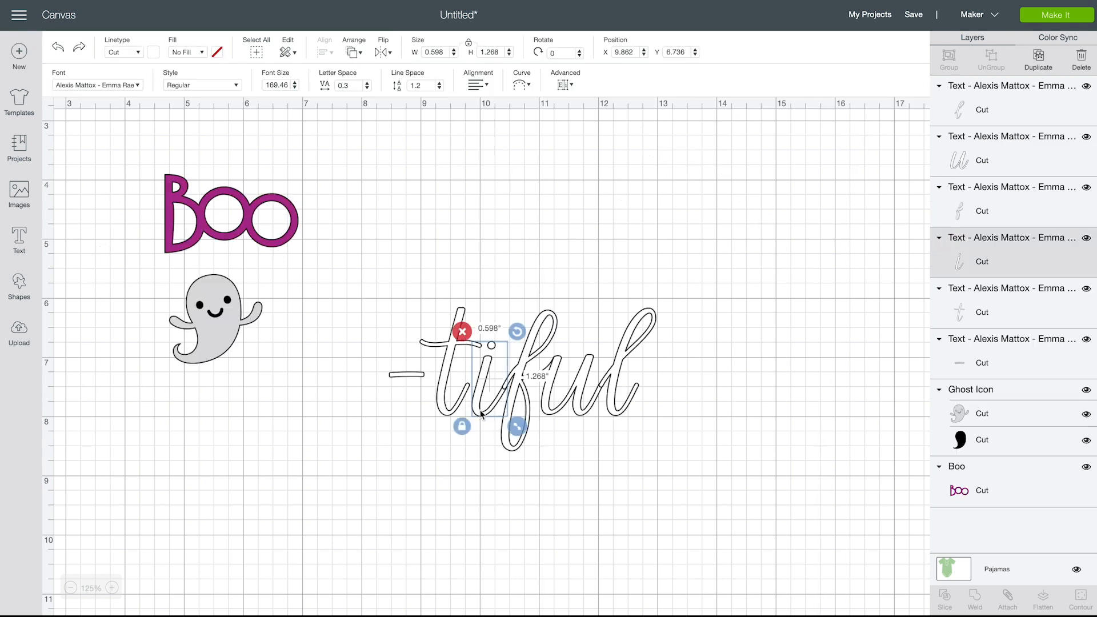
left_click_drag(481, 411, 480, 411)
left_click(613, 467)
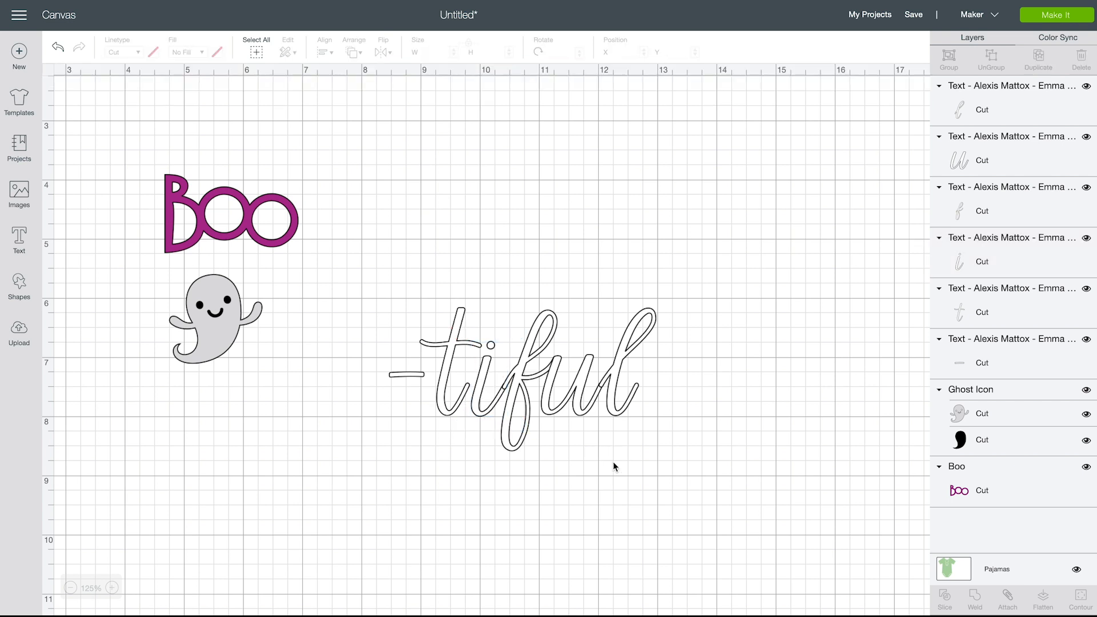
left_click(614, 372)
left_click_drag(614, 373, 615, 372)
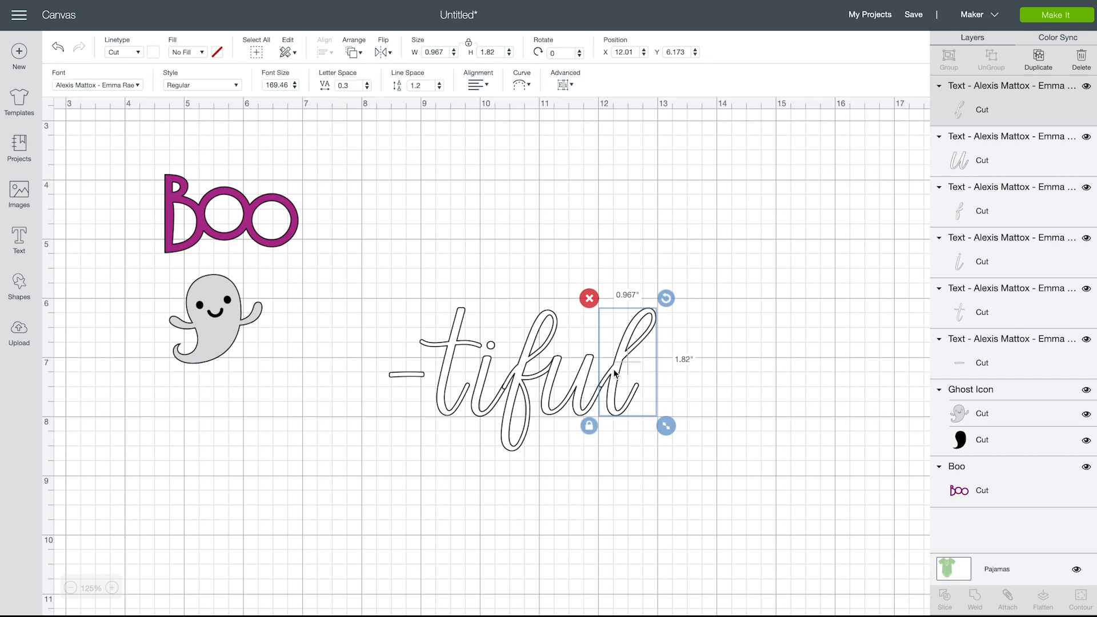
left_click(702, 411)
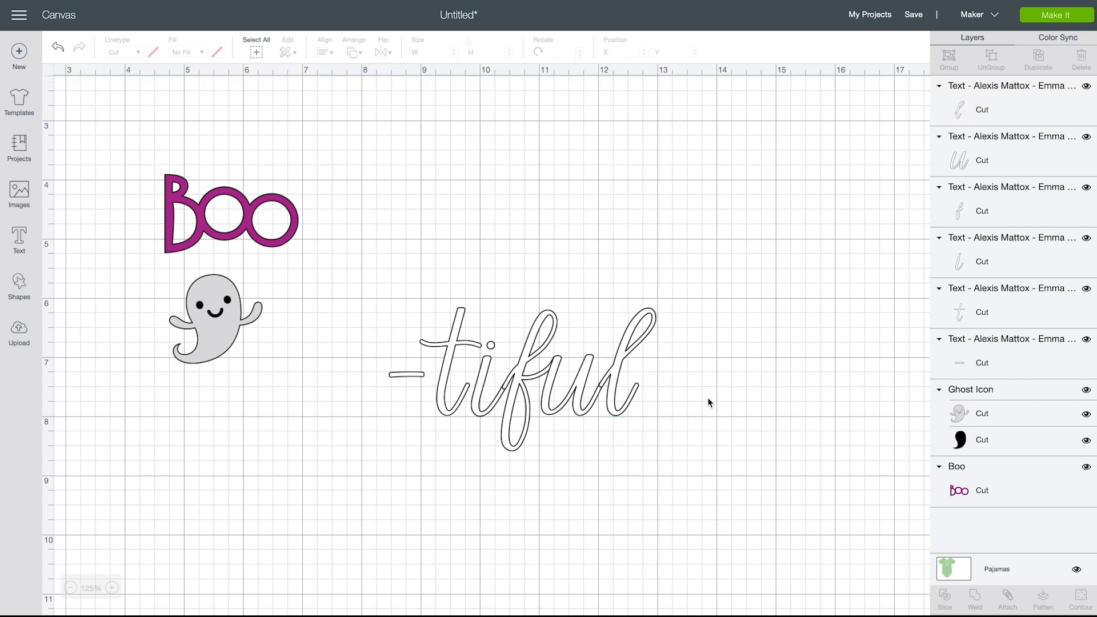
Weld the hyphen and all the "tiful" letters into one shape
left_click_drag(368, 265, 718, 481)
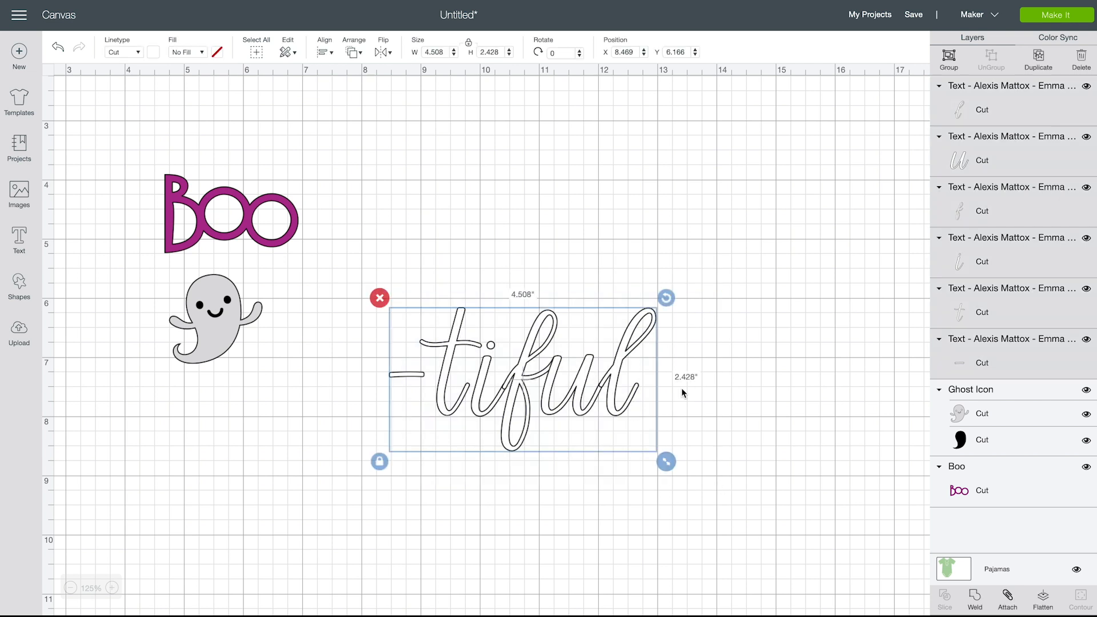
left_click(975, 599)
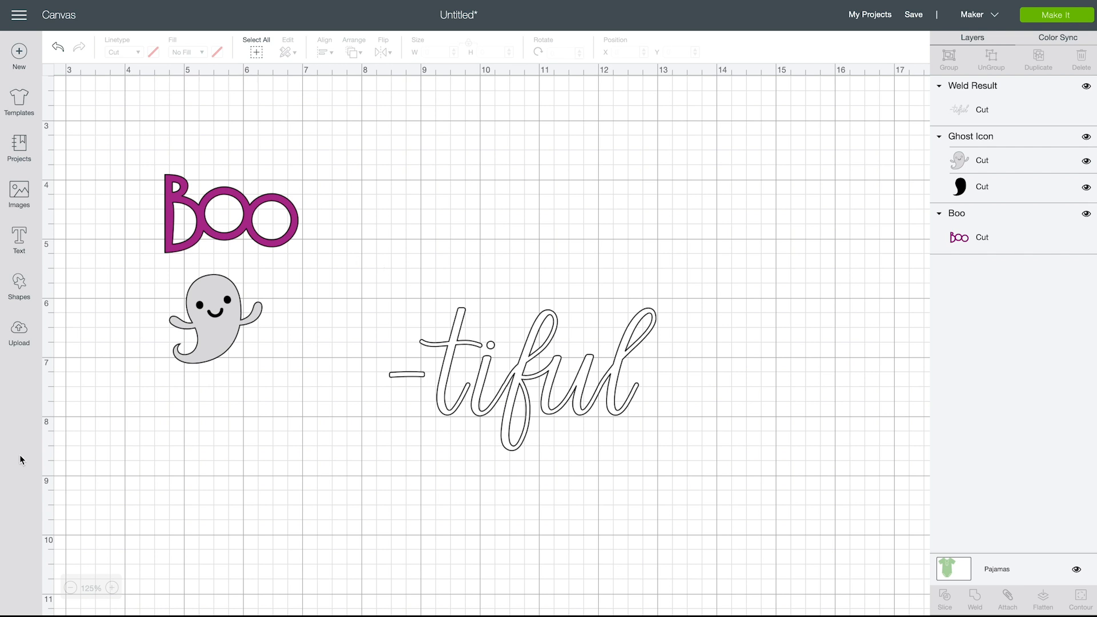
Search the templates for "pajama" and put the Pajamas template back on the canvas
left_click(71, 587)
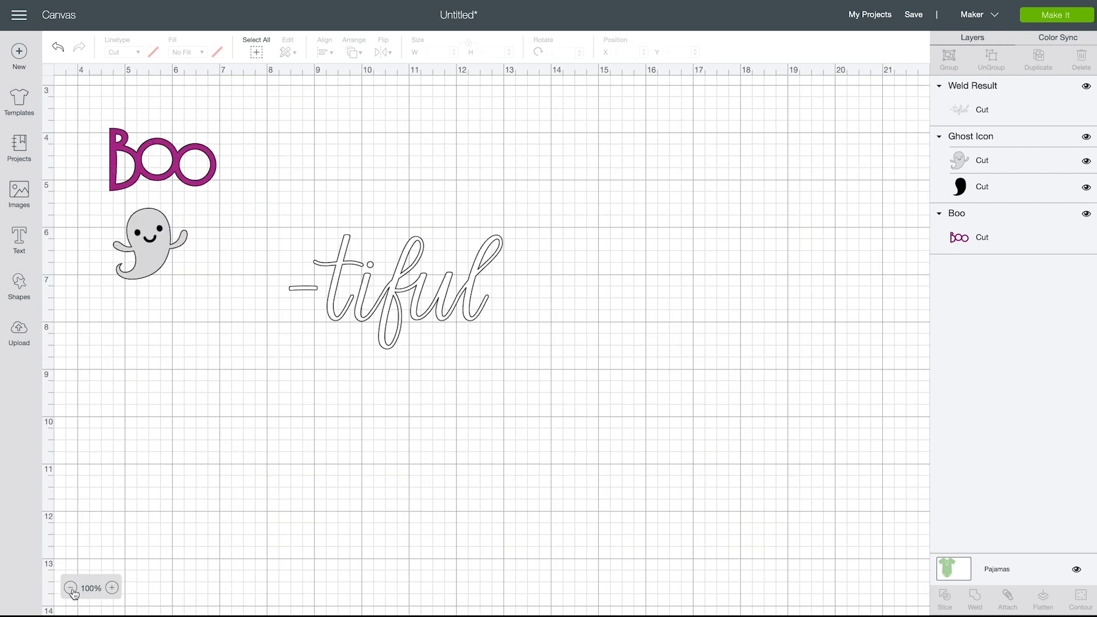
left_click(71, 587)
scroll(131, 378, "left", 4)
scroll(131, 378, "up", 2)
scroll(130, 378, "left", 2)
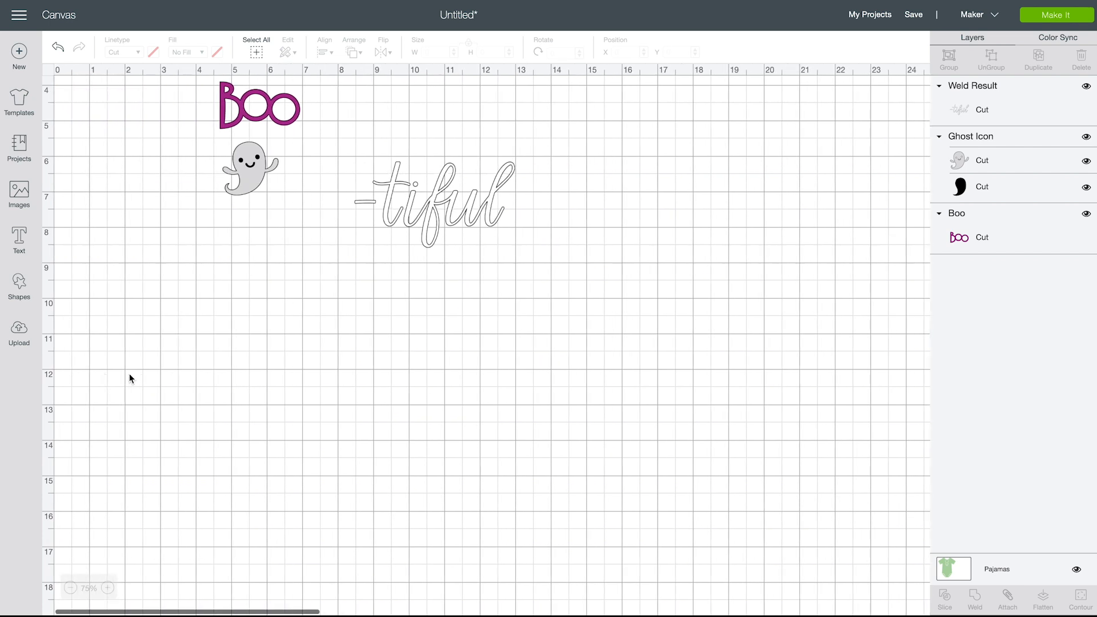
left_click(27, 104)
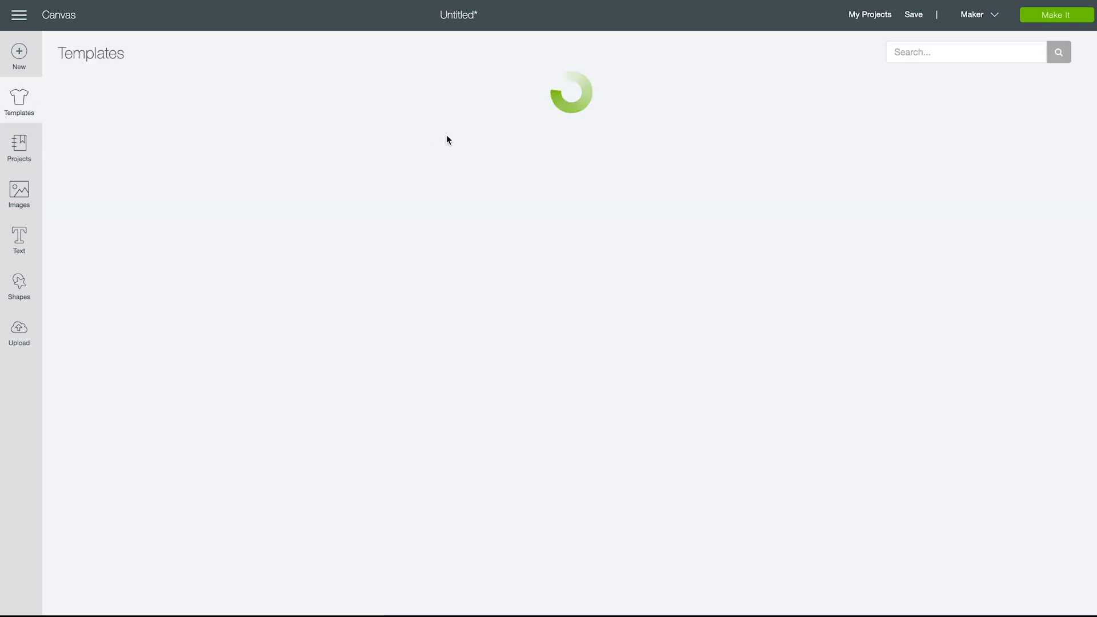
left_click(932, 49)
type("p")
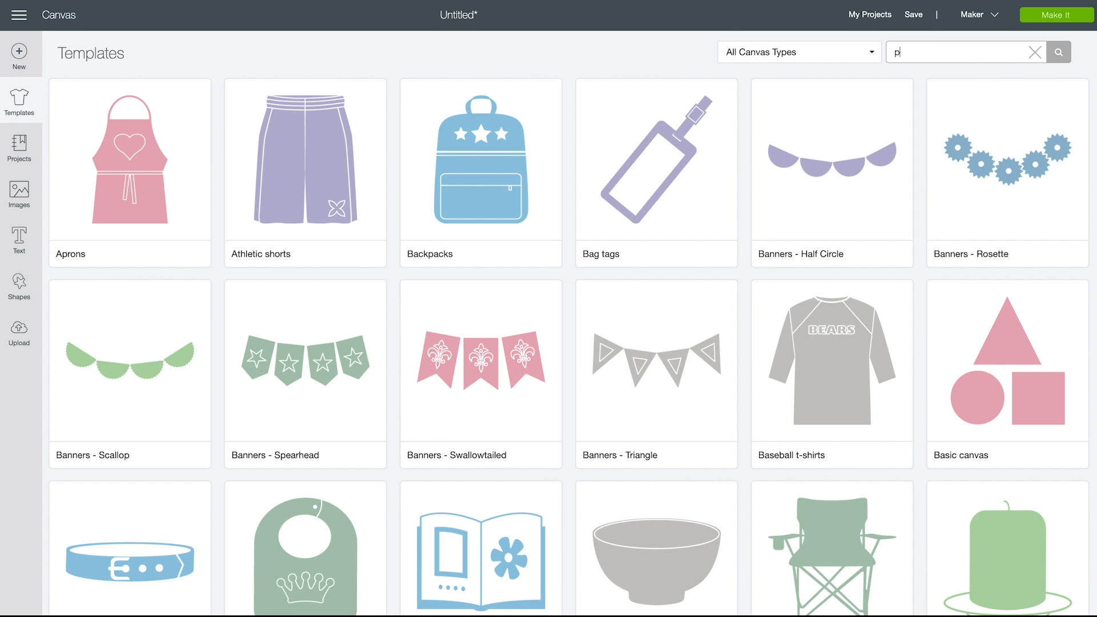
type("ajama")
key("Return")
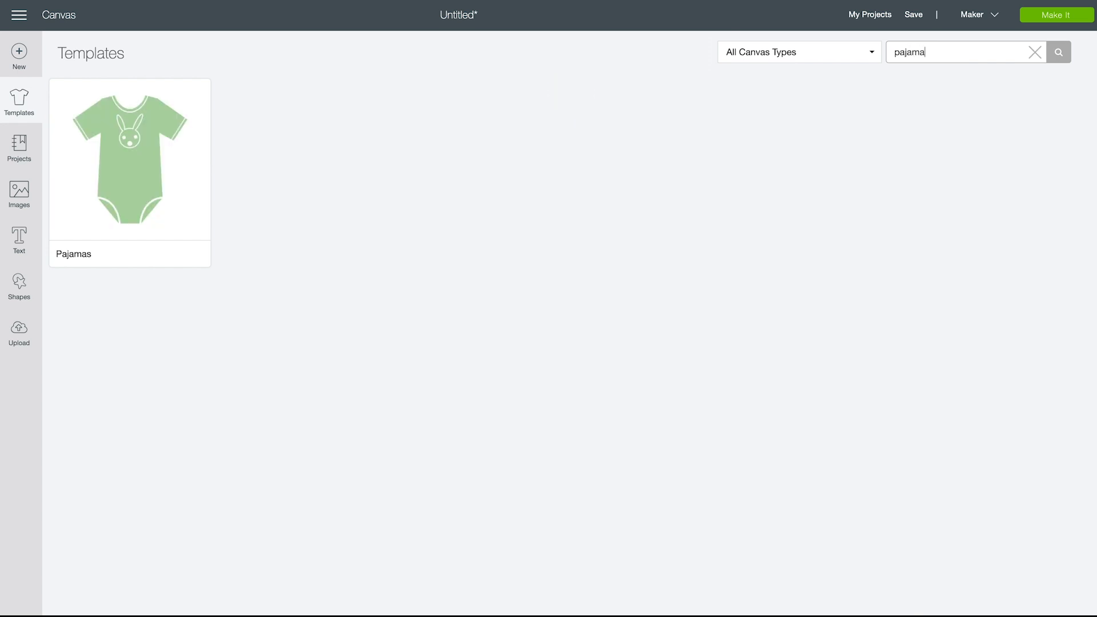
left_click(121, 163)
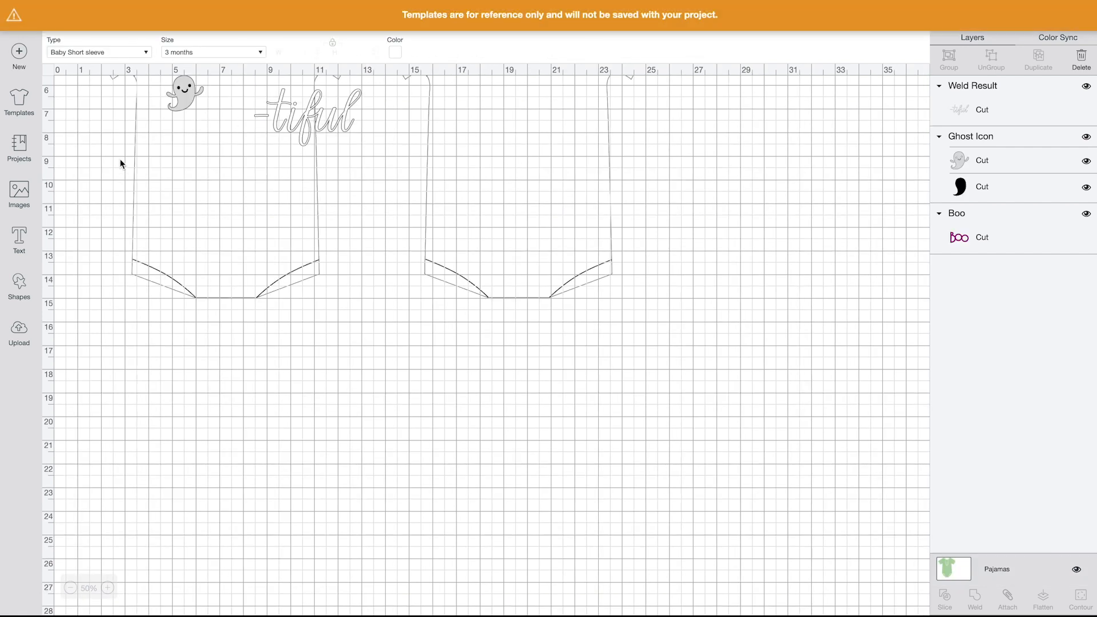
Scale the welded "-tiful" lettering down proportionally to about 3.3 inches wide
scroll(296, 212, "up", 5)
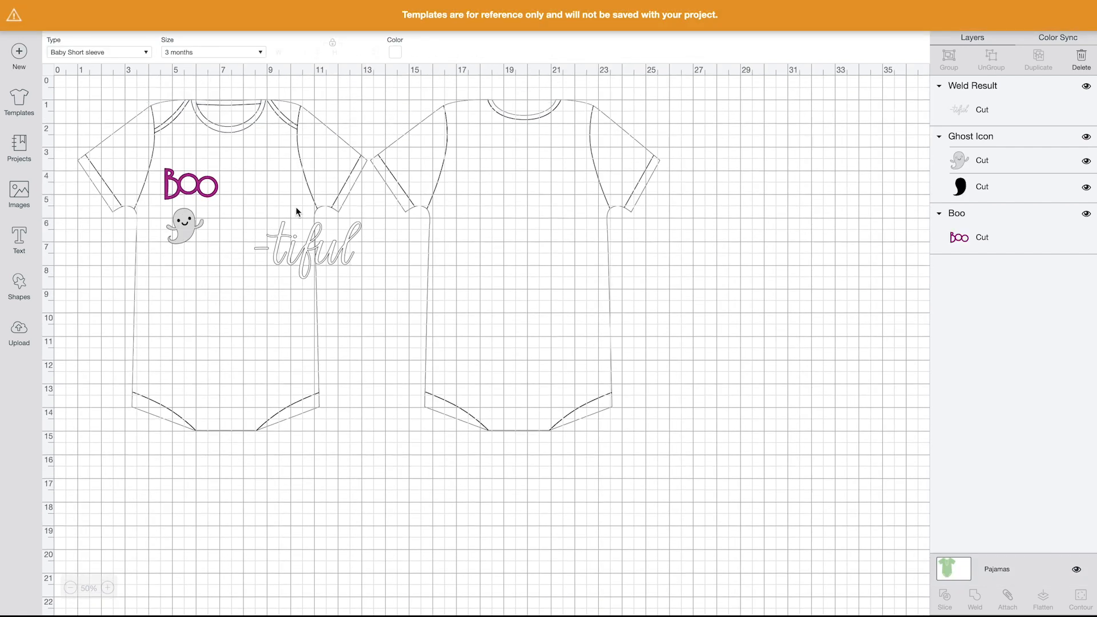
left_click(329, 260)
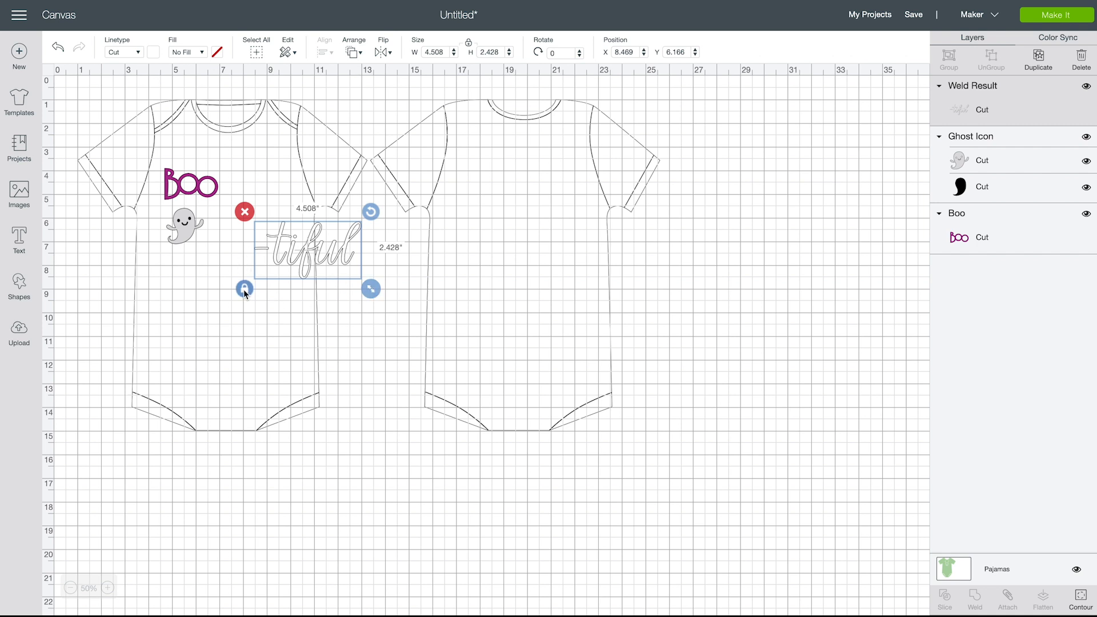
left_click_drag(375, 294, 343, 275)
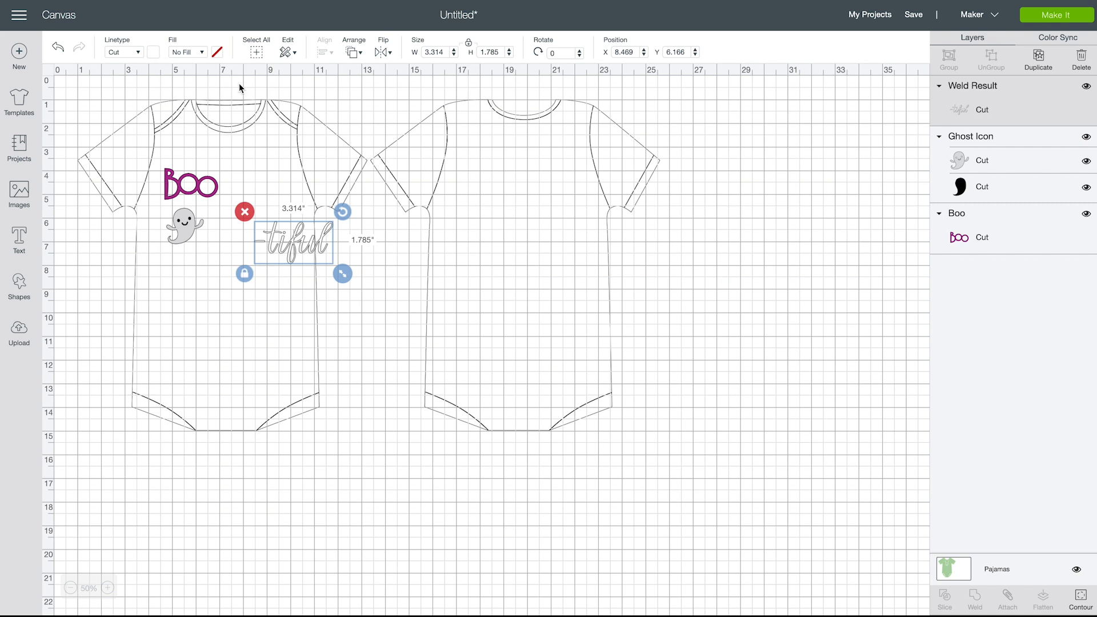
Check the fill color of the "-tiful" lettering and move it onto the bodysuit's lower front, around X 5.83, Y 9.5
left_click(216, 52)
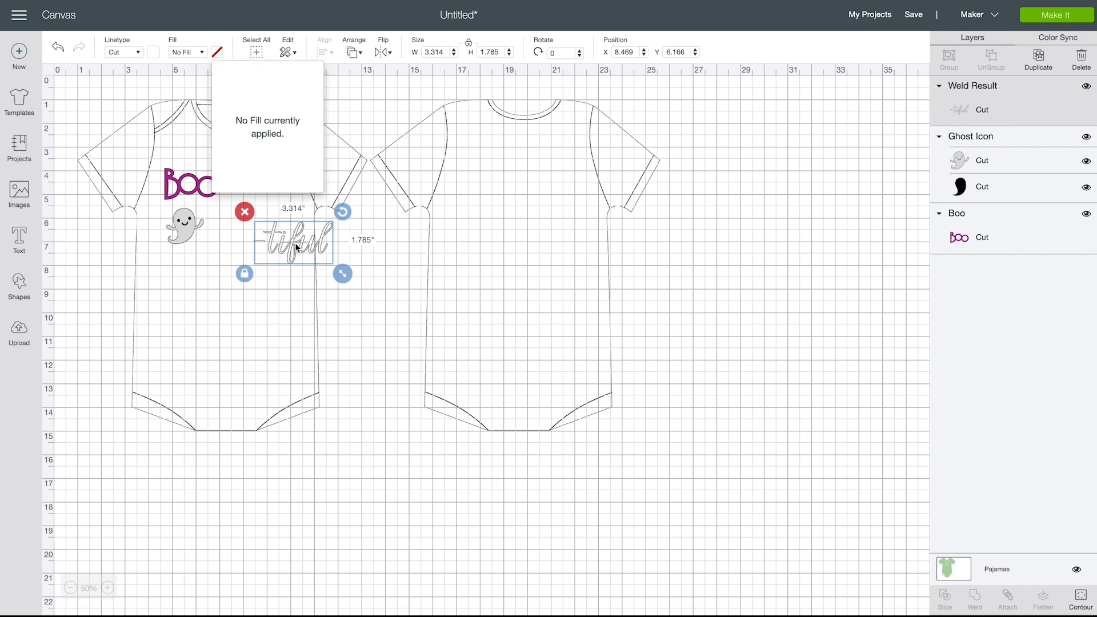
left_click(296, 247)
left_click(218, 53)
left_click(228, 280)
left_click(279, 243)
left_click_drag(279, 244, 217, 323)
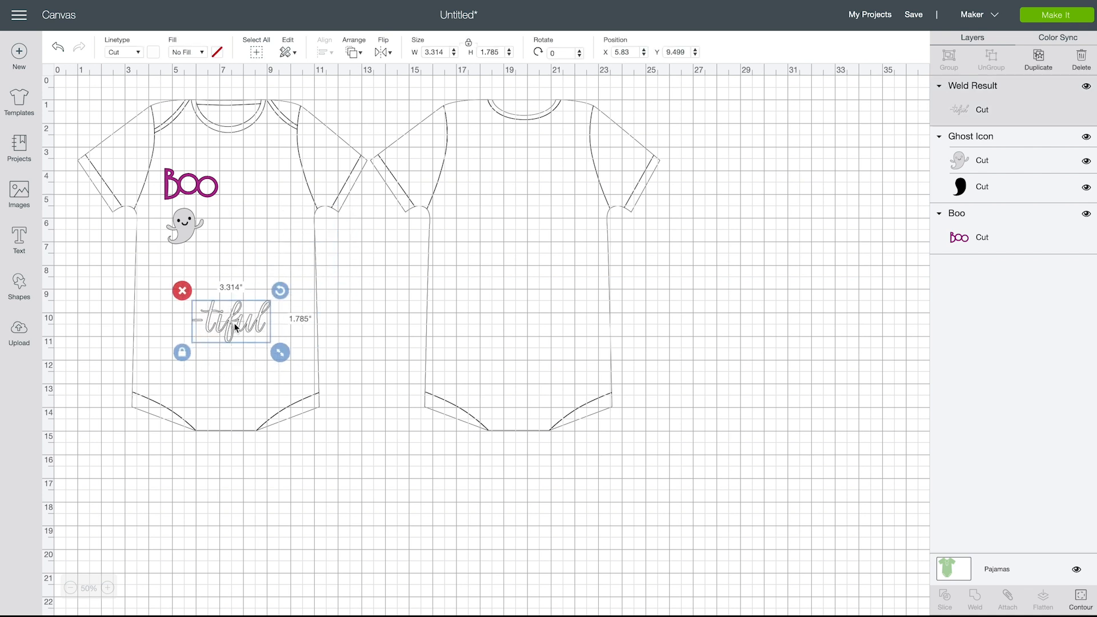
Examine the fill settings available for the "-tiful" lettering, keeping it at No Fill
left_click(218, 54)
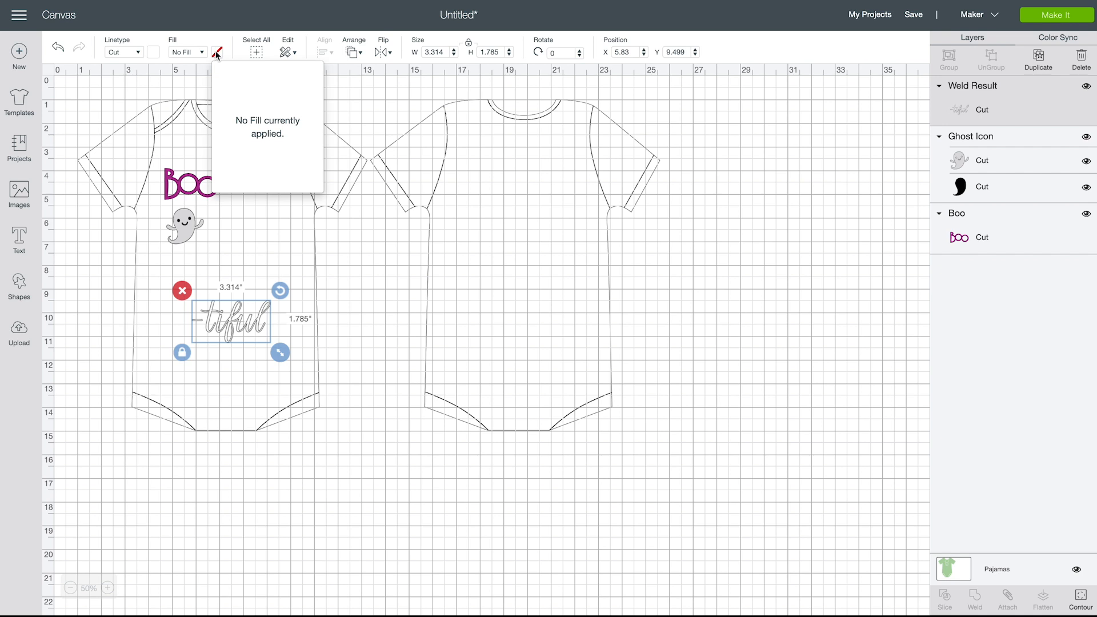
left_click(217, 53)
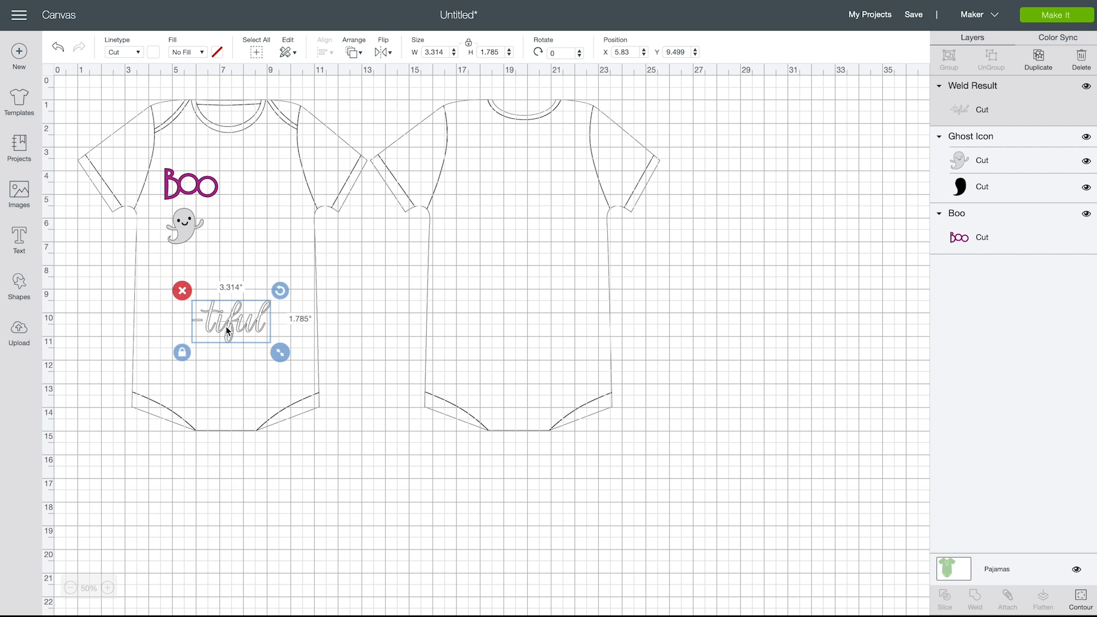
left_click(216, 53)
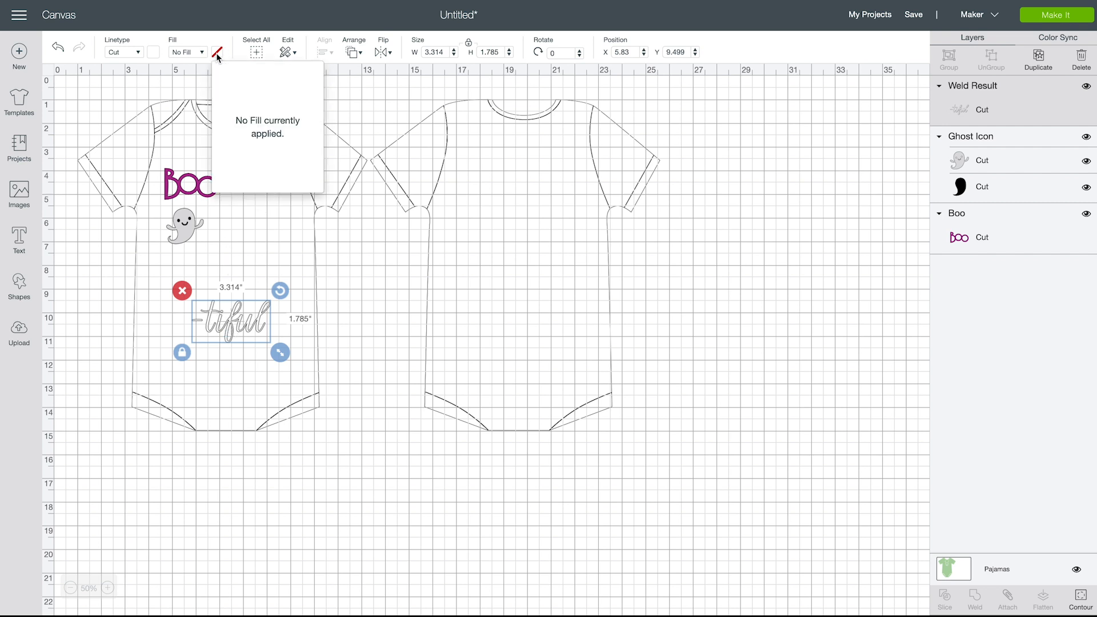
left_click(203, 53)
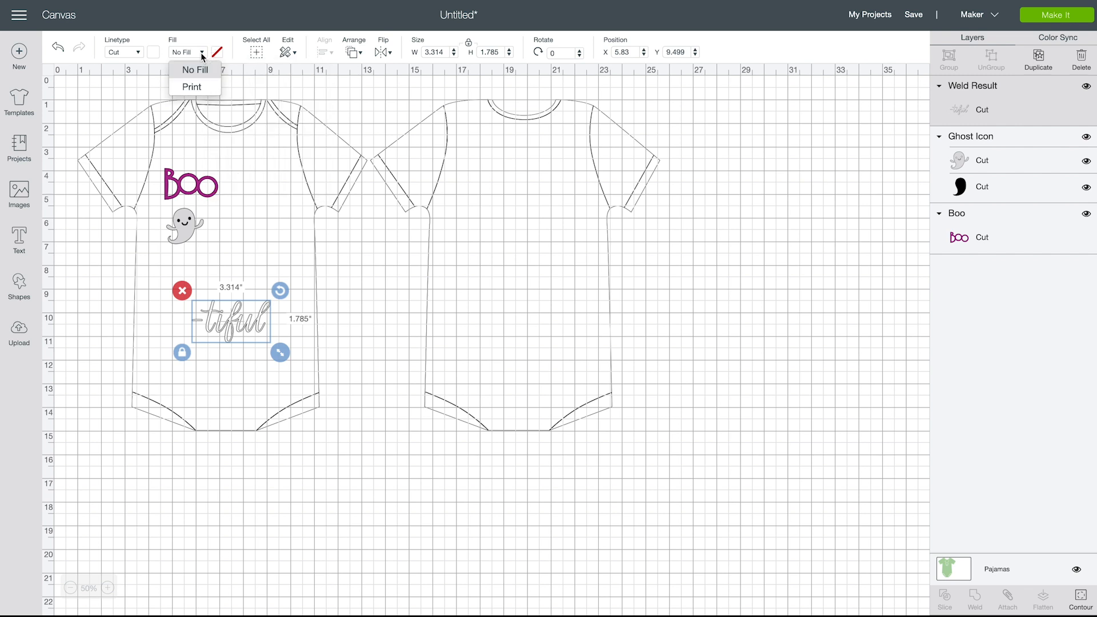
left_click(204, 57)
left_click(273, 175)
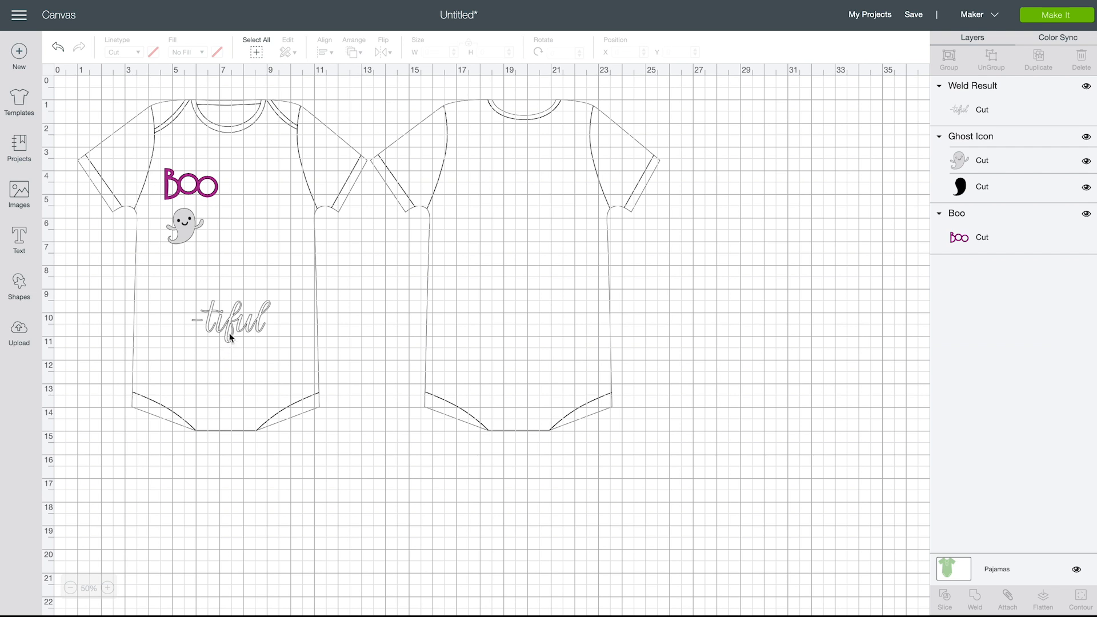
Place the "-tiful" lettering beside the ghost and shift "Boo" above them to about X 5.17, Y 3.97
left_click(107, 589)
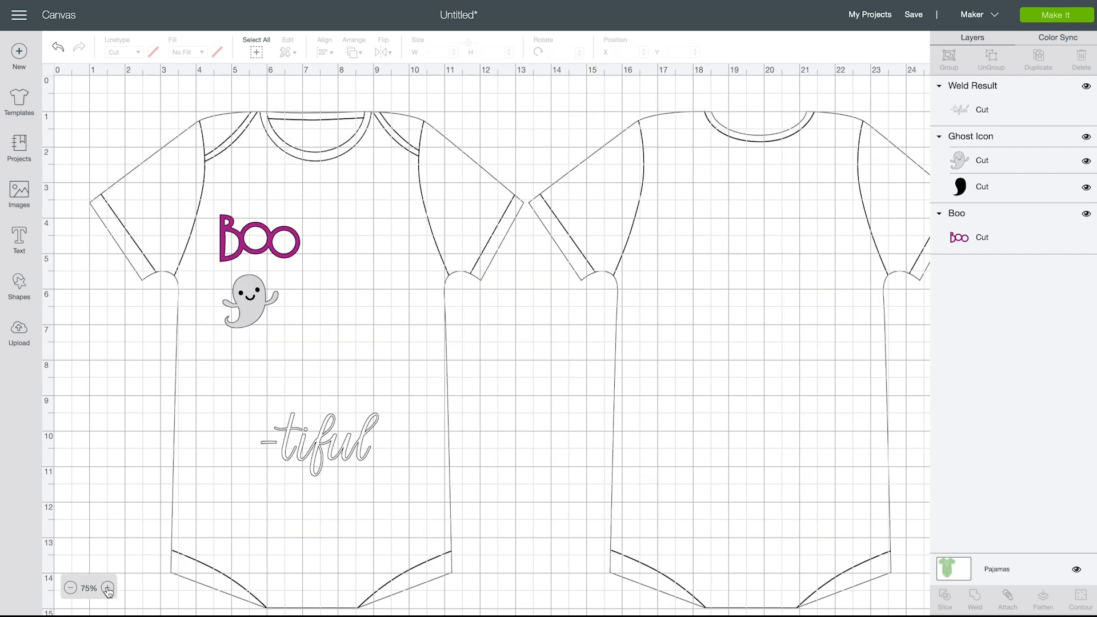
left_click_drag(322, 452, 358, 294)
left_click(259, 239)
left_click_drag(259, 239, 283, 241)
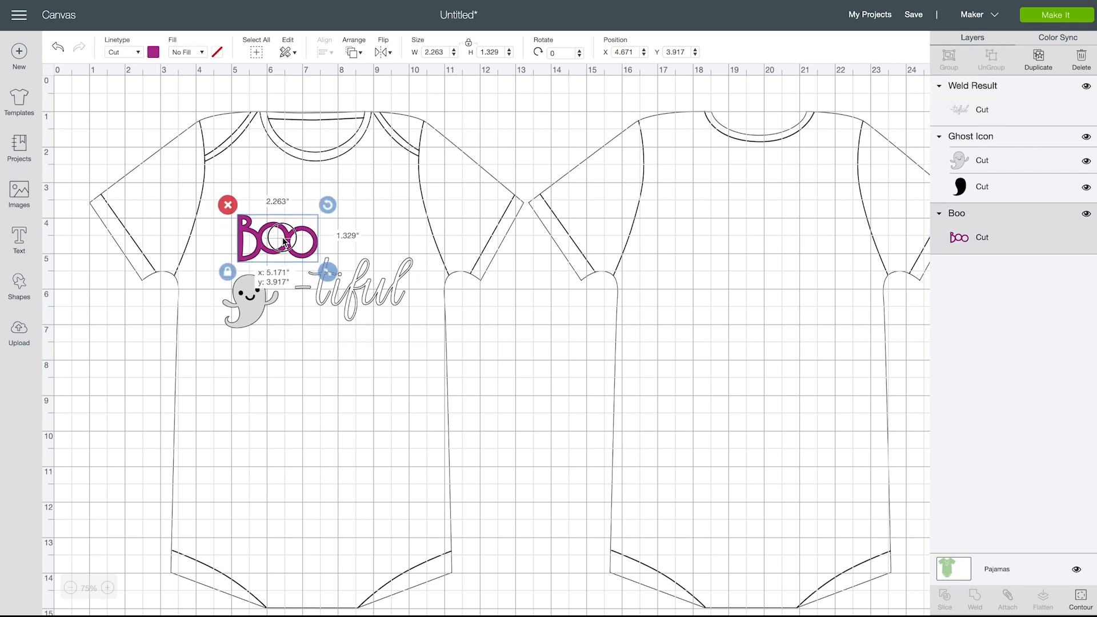
left_click(266, 373)
Shrink the ghost to about 1.4 inches, tilt it to about 353 degrees and tuck it under "Boo" before the hyphen
left_click_drag(249, 320, 261, 319)
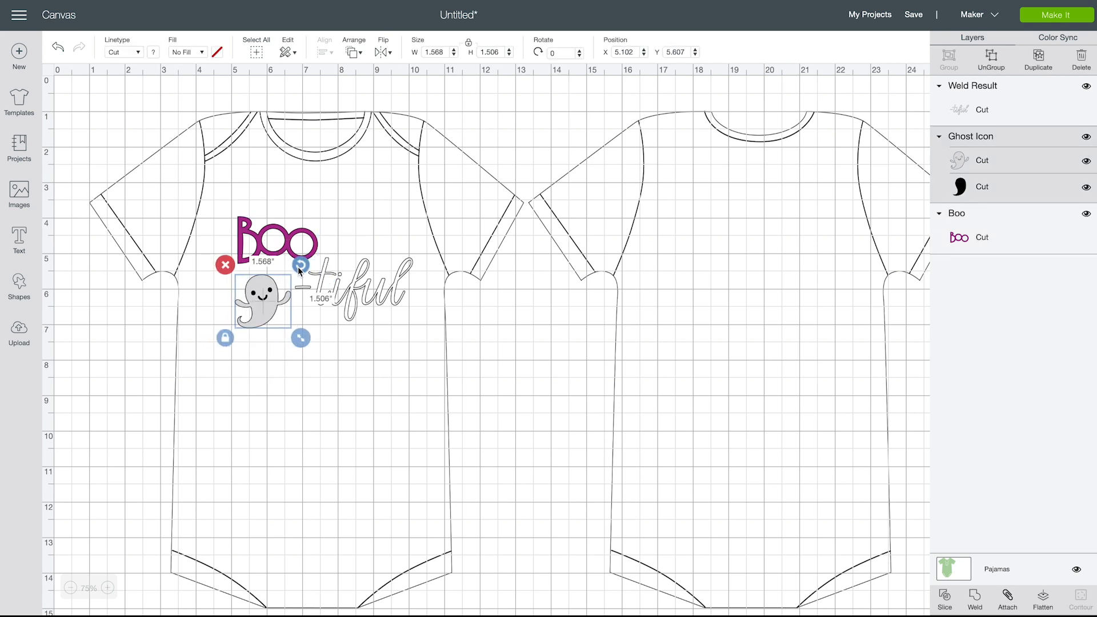
left_click_drag(301, 265, 265, 293)
left_click_drag(301, 336, 297, 333)
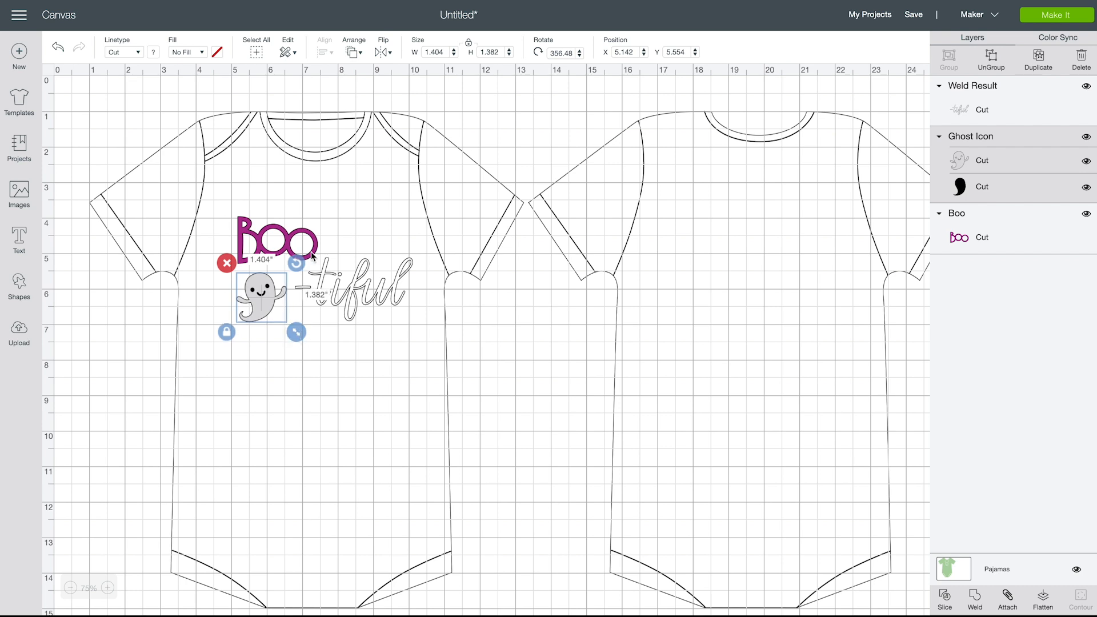
left_click_drag(296, 261, 294, 259)
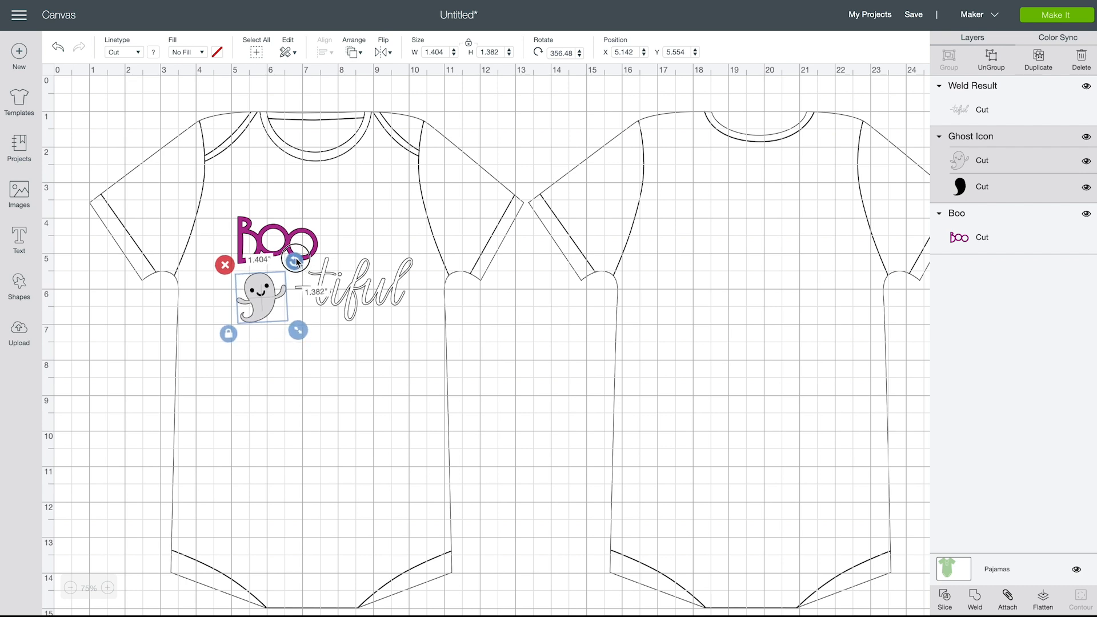
left_click_drag(261, 304, 263, 301)
left_click(311, 416)
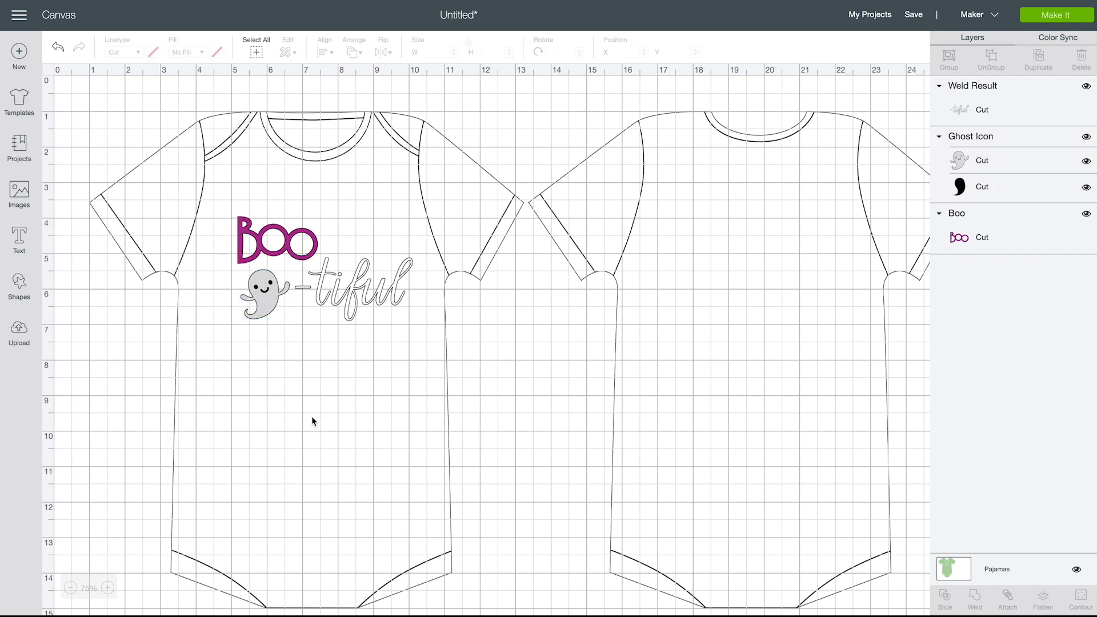
Fine-tune the "-tiful" lettering's placement beside the ghost to about X 6.79, Y 5.15
left_click_drag(362, 301, 361, 300)
left_click(310, 373)
left_click(267, 301)
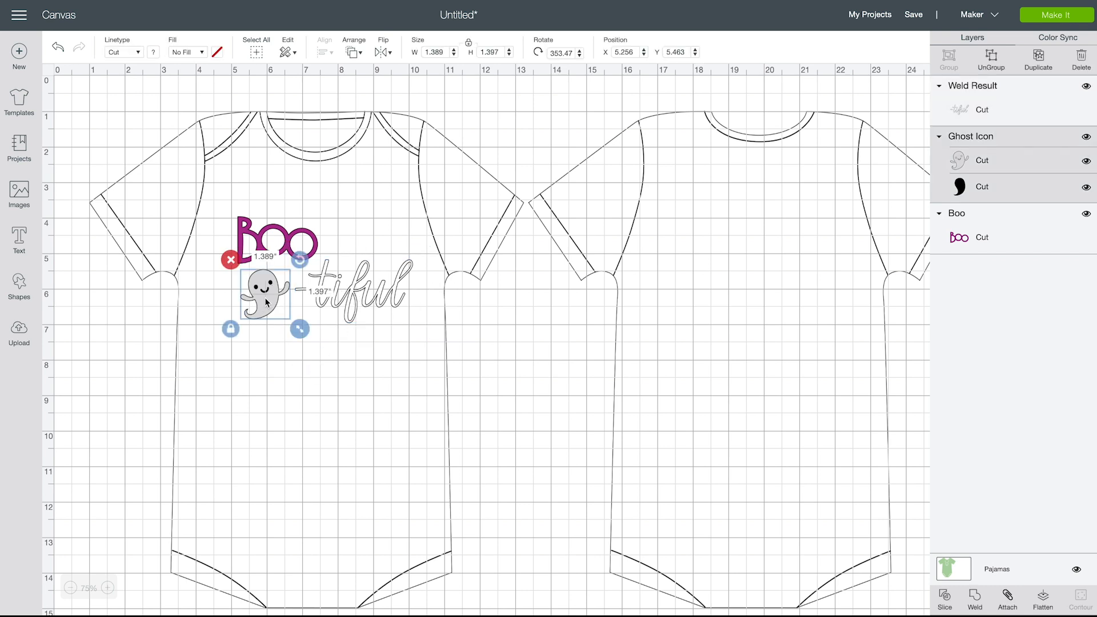
left_click(352, 304)
left_click_drag(353, 304, 354, 303)
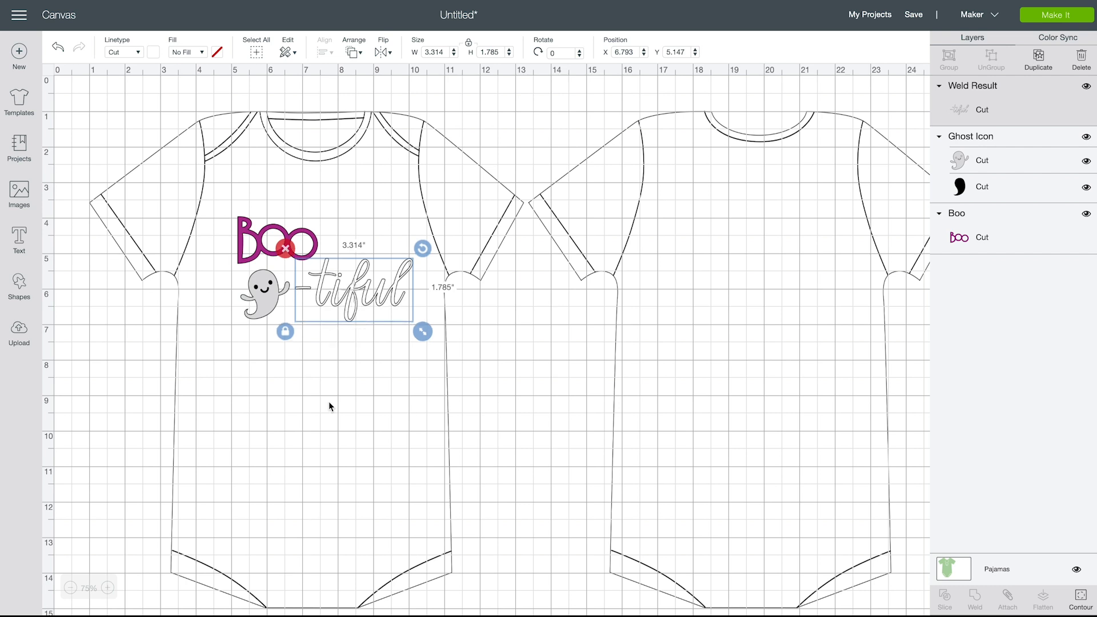
left_click(328, 404)
left_click(294, 233)
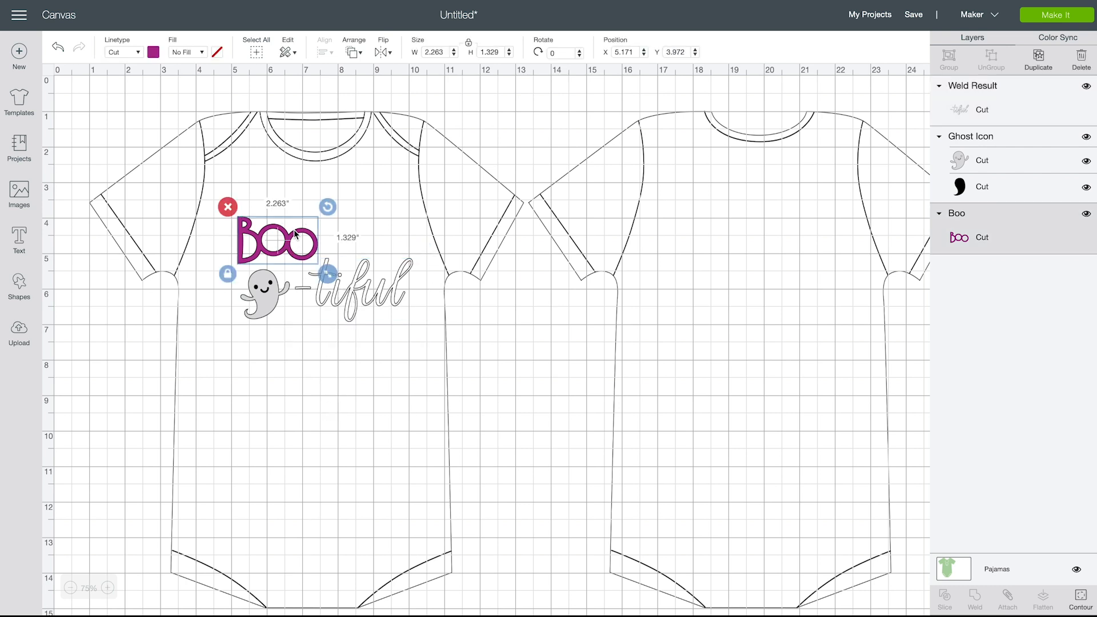
left_click(294, 449)
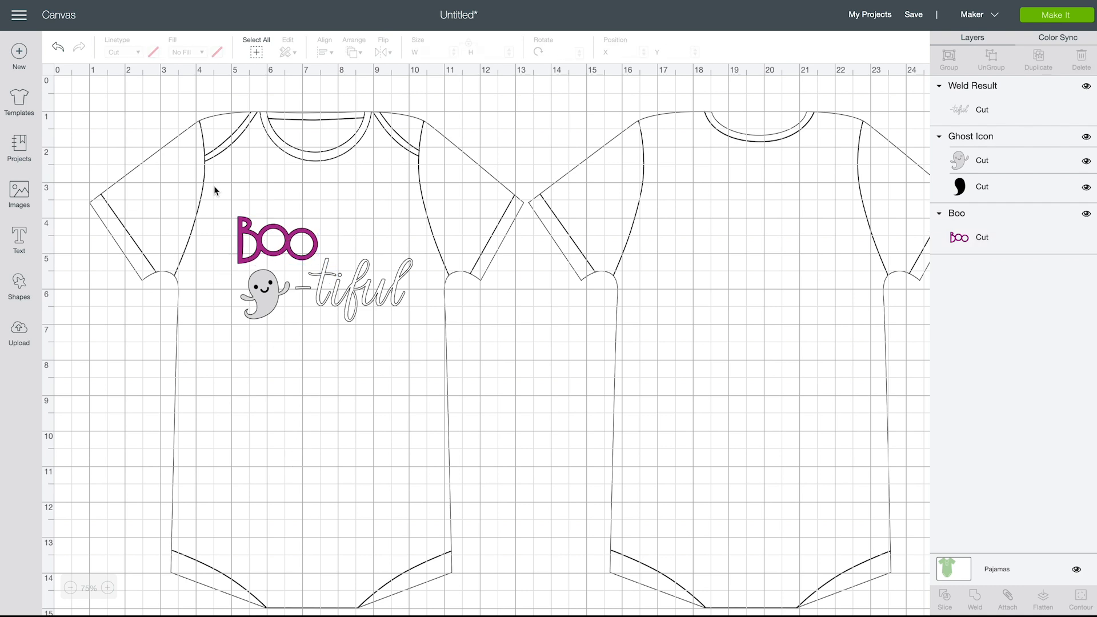
Shift the whole "Boo", ghost and "-tiful" design slightly left to center it on the bodysuit front, at about X 4.95, Y 4.01
left_click_drag(219, 200, 445, 385)
left_click_drag(363, 306, 355, 304)
left_click(380, 451)
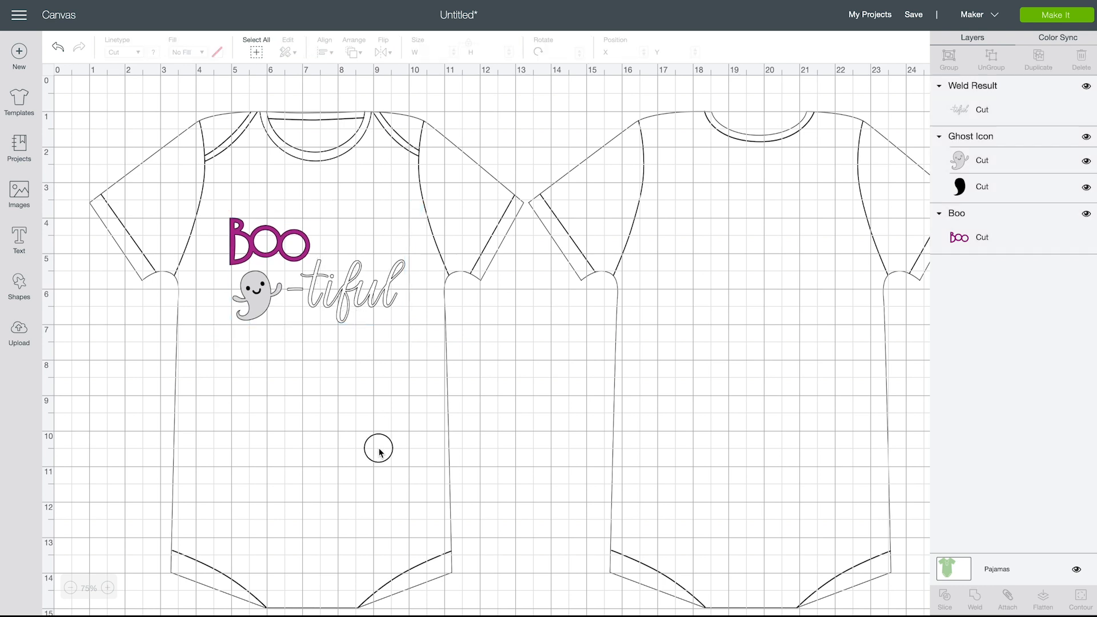
Change the cut color of "Boo" to white
left_click(281, 244)
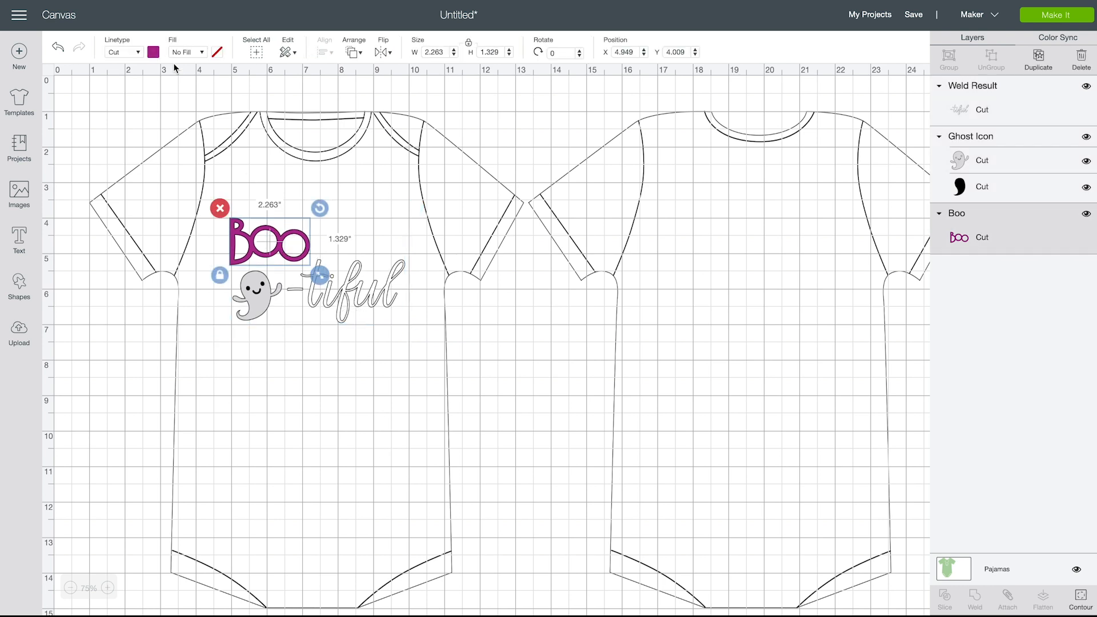
left_click(153, 52)
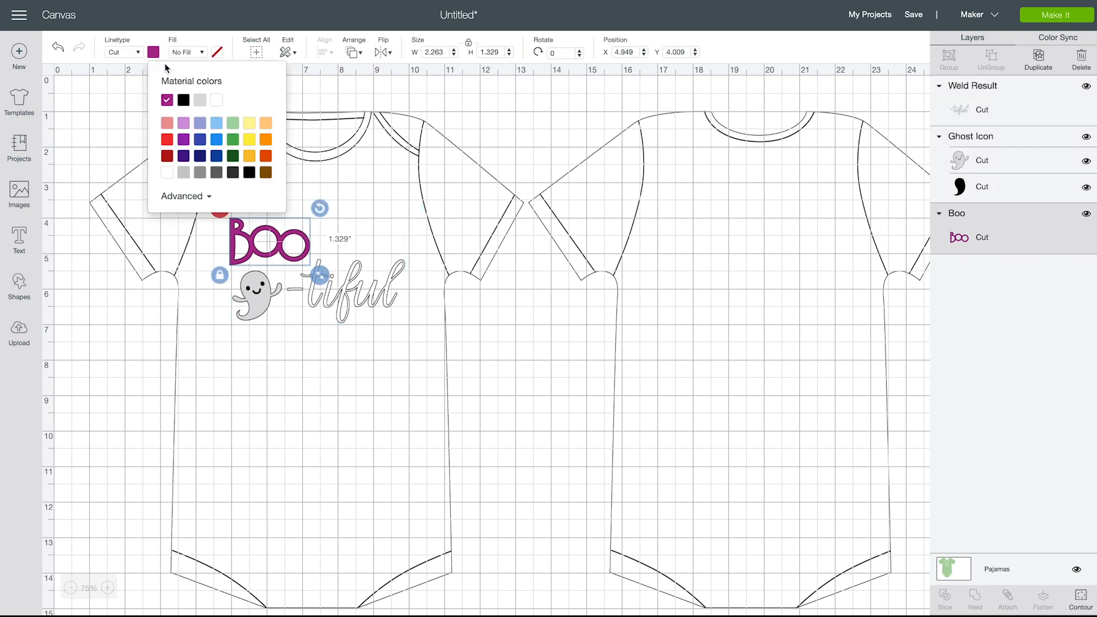
left_click(217, 101)
left_click(322, 454)
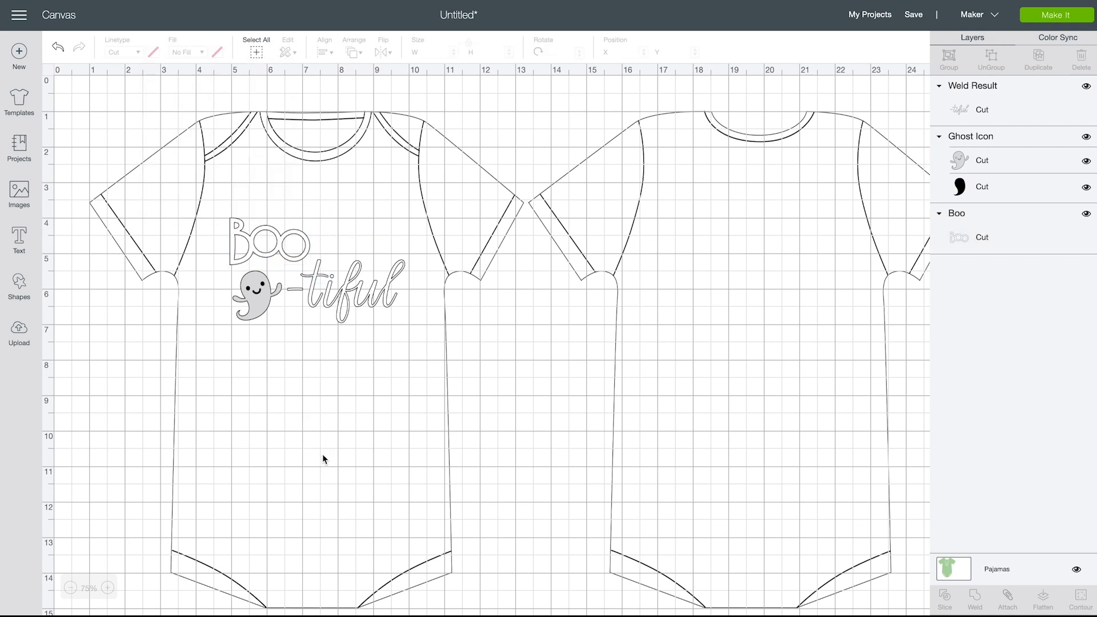
Hide the ghost's black backing layer and ungroup the ghost into separate layers
left_click(262, 311)
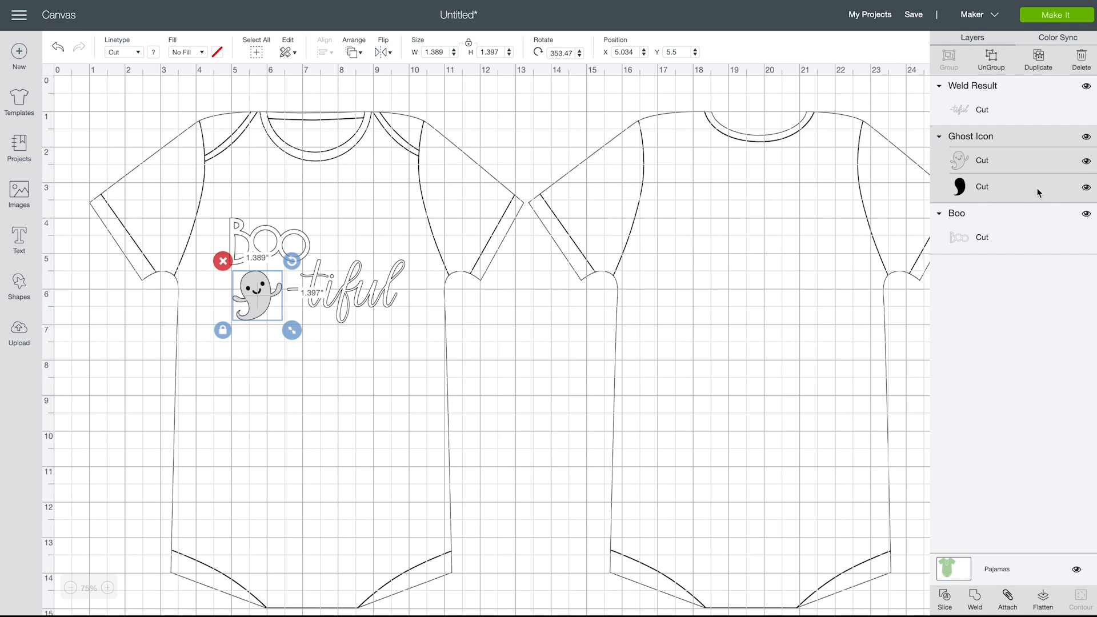
left_click(1086, 189)
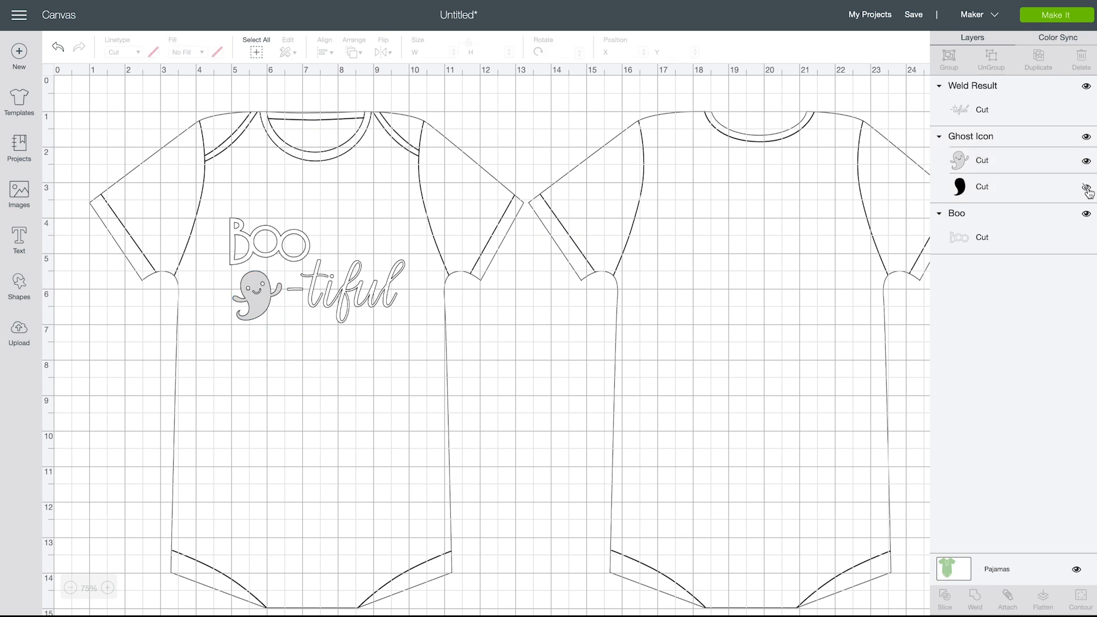
left_click(262, 303)
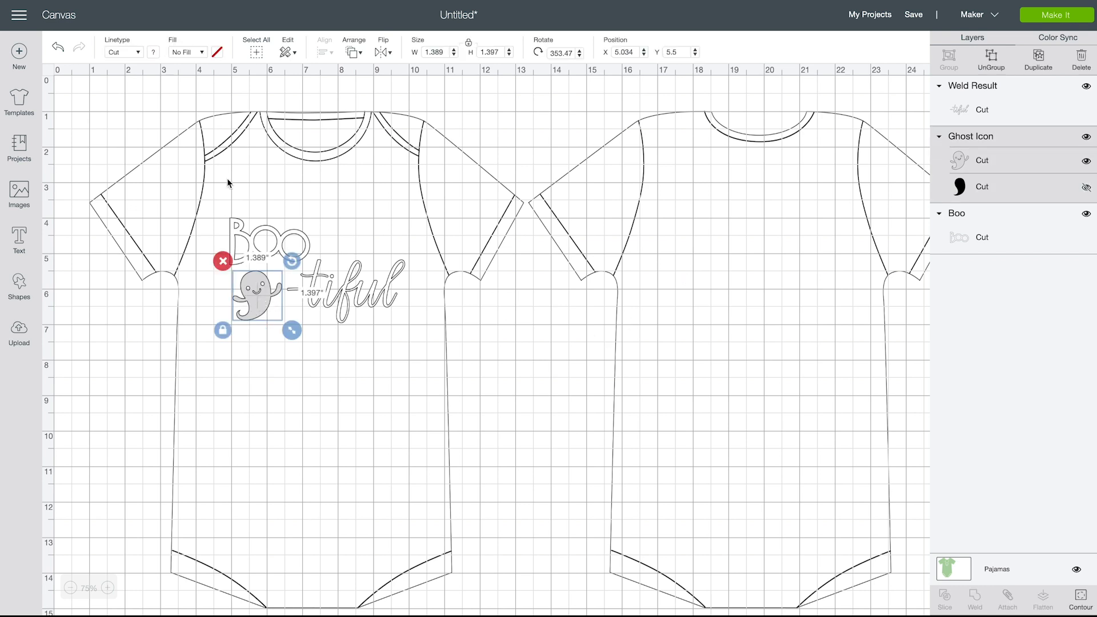
left_click(217, 52)
left_click(297, 413)
right_click(267, 311)
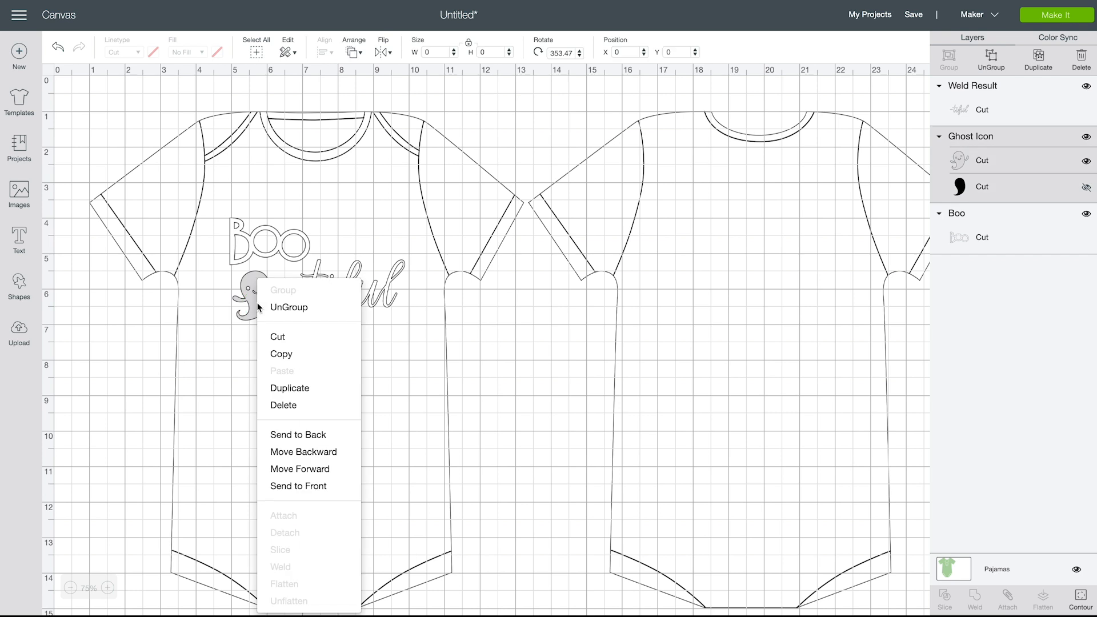
left_click(290, 306)
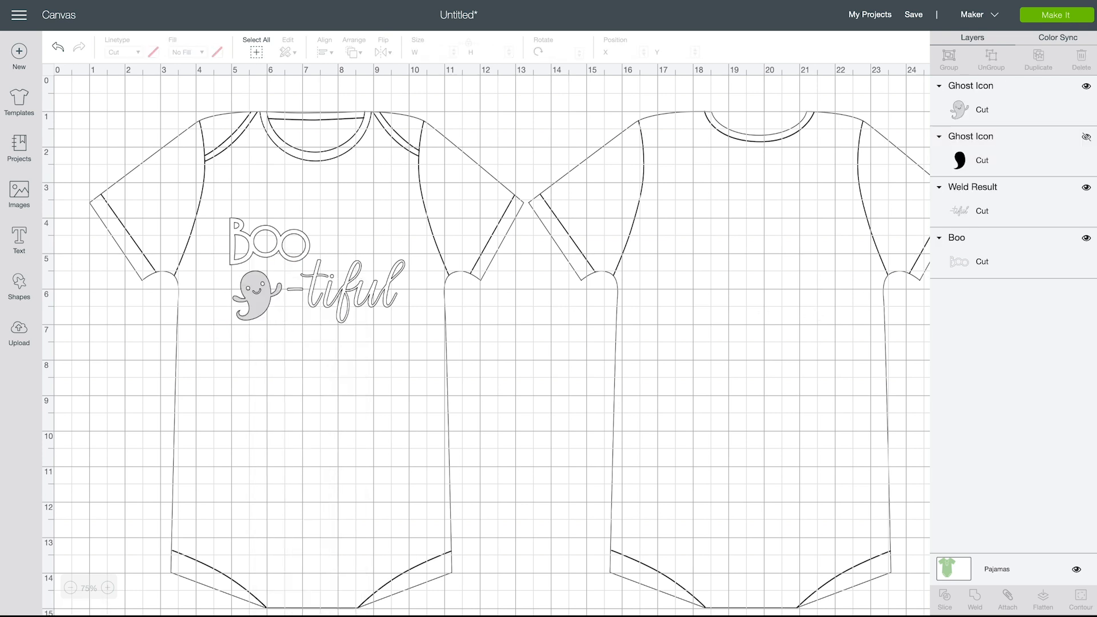
Change the cut color of the visible ghost layer to white, leaving the black backing layer hidden
left_click(1021, 107)
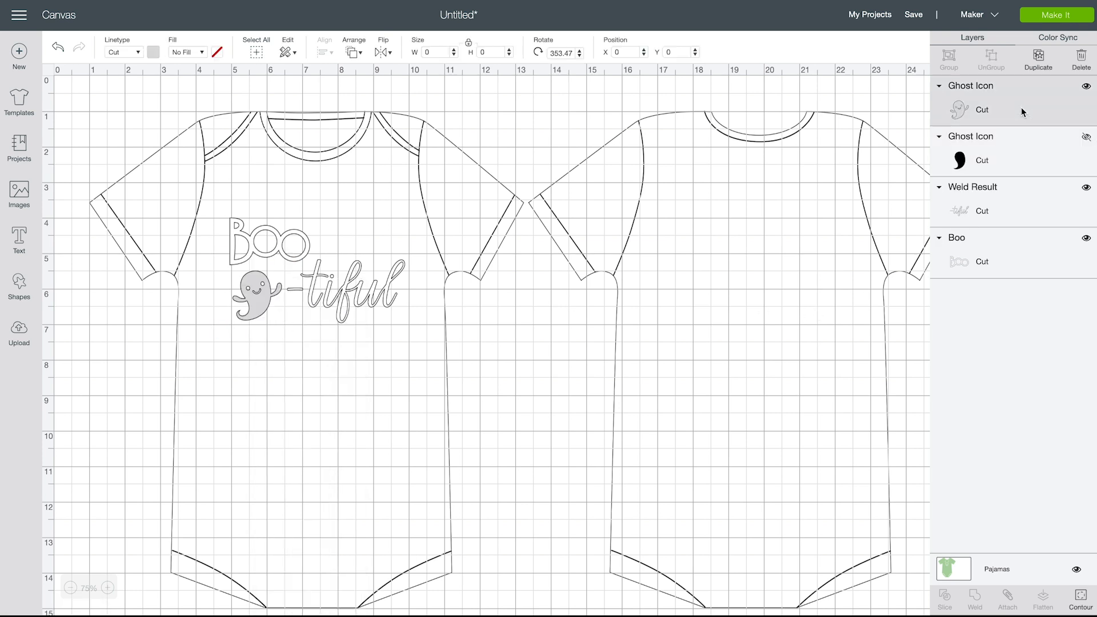
left_click(153, 53)
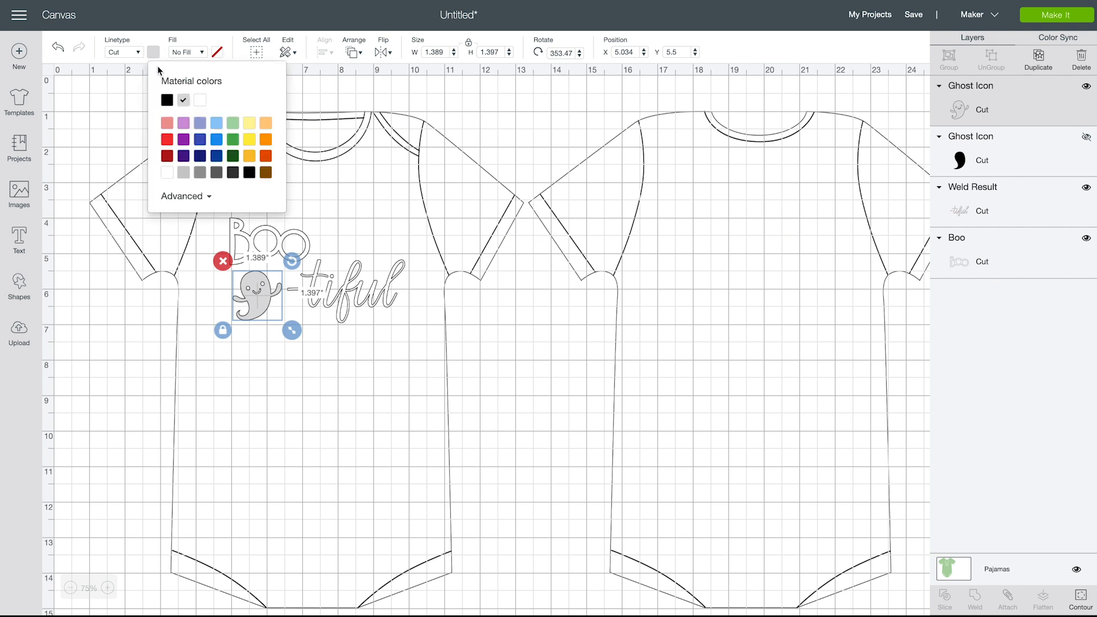
left_click(166, 173)
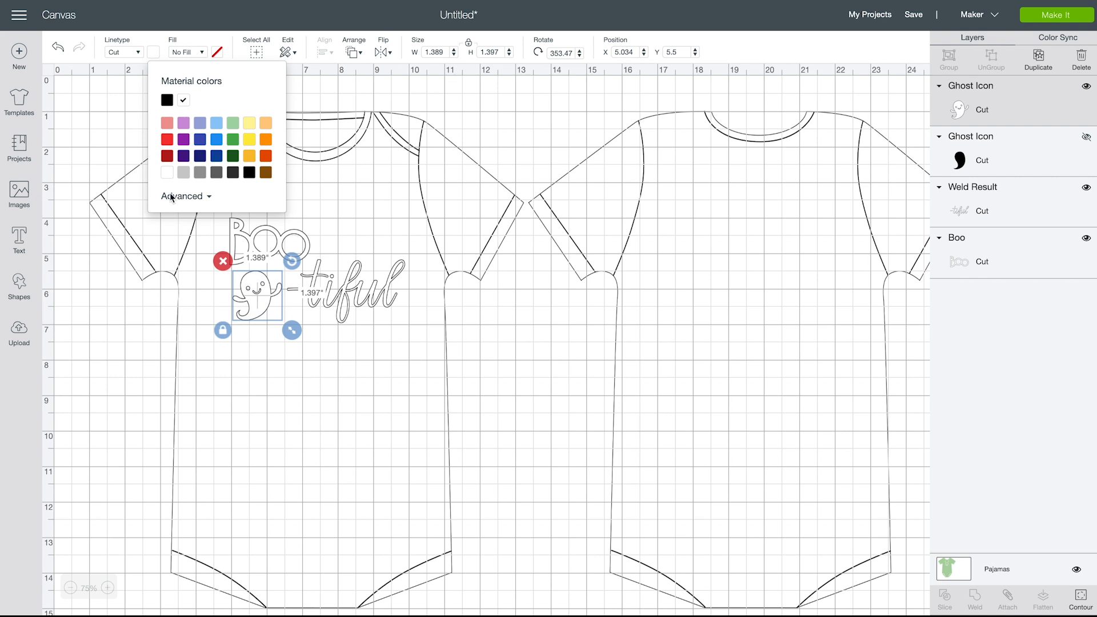
left_click(346, 405)
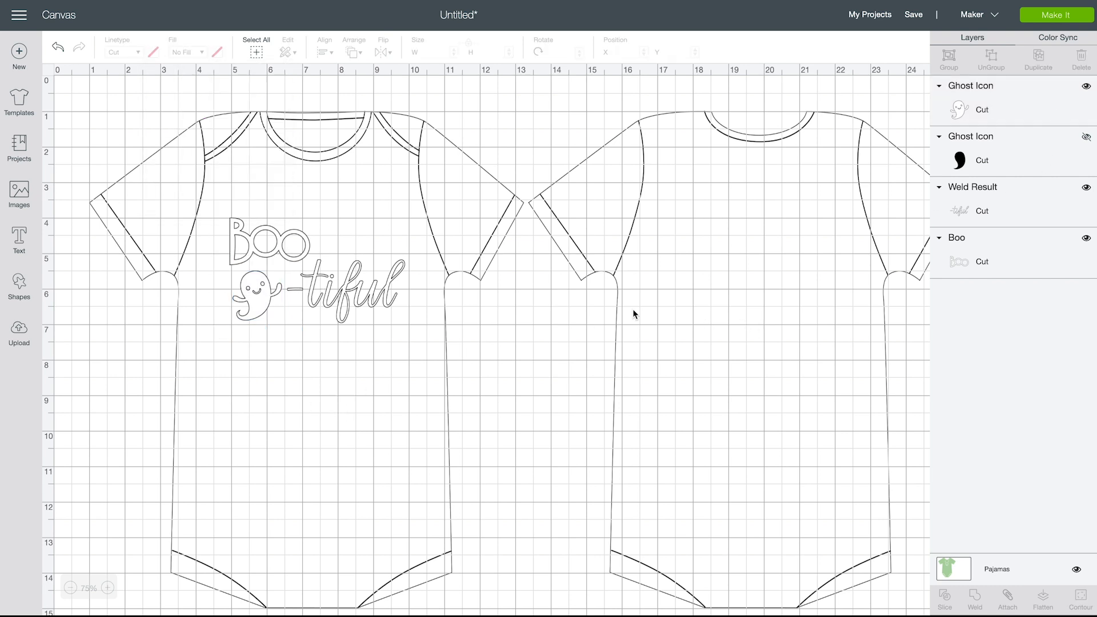
left_click(1087, 137)
left_click(1087, 138)
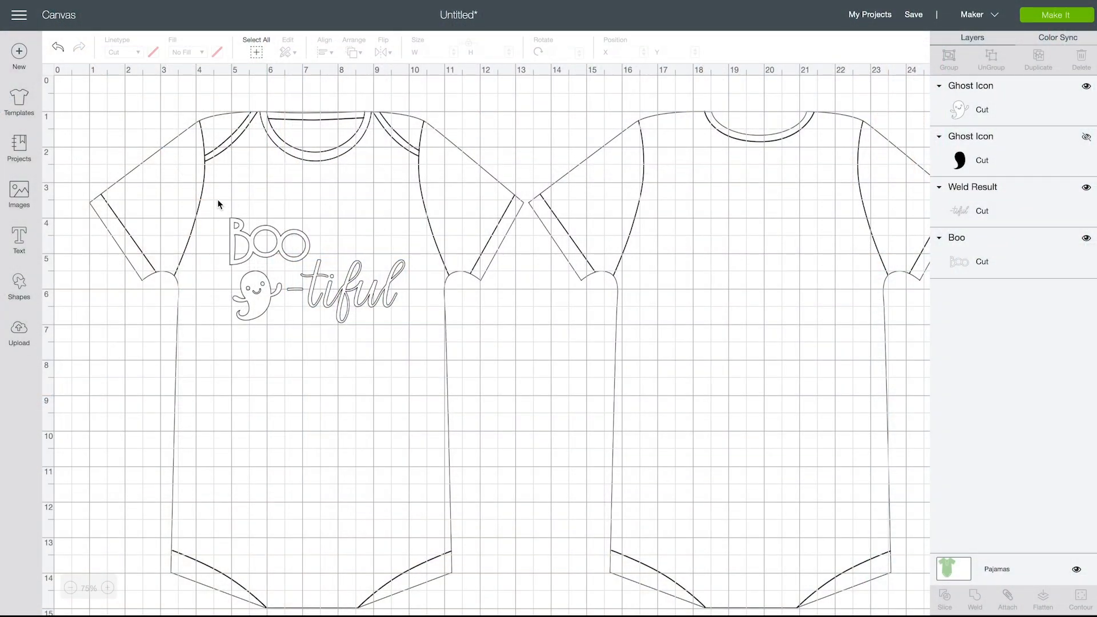
Group the "Boo", visible ghost and "-tiful" pieces on the bodysuit front
left_click_drag(217, 199, 416, 342)
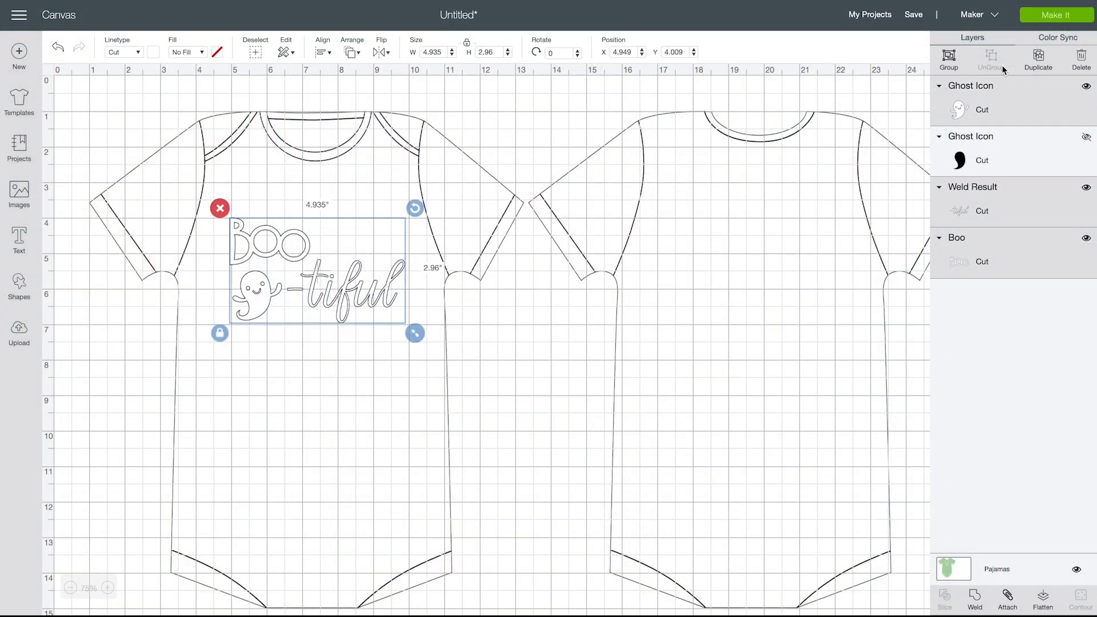
left_click(949, 57)
Try the grouped design enlarged to about 6.44 × 3.86 inches, placed on the bodysuit front at about X 4.10, Y 3.94
left_click_drag(318, 286, 144, 144)
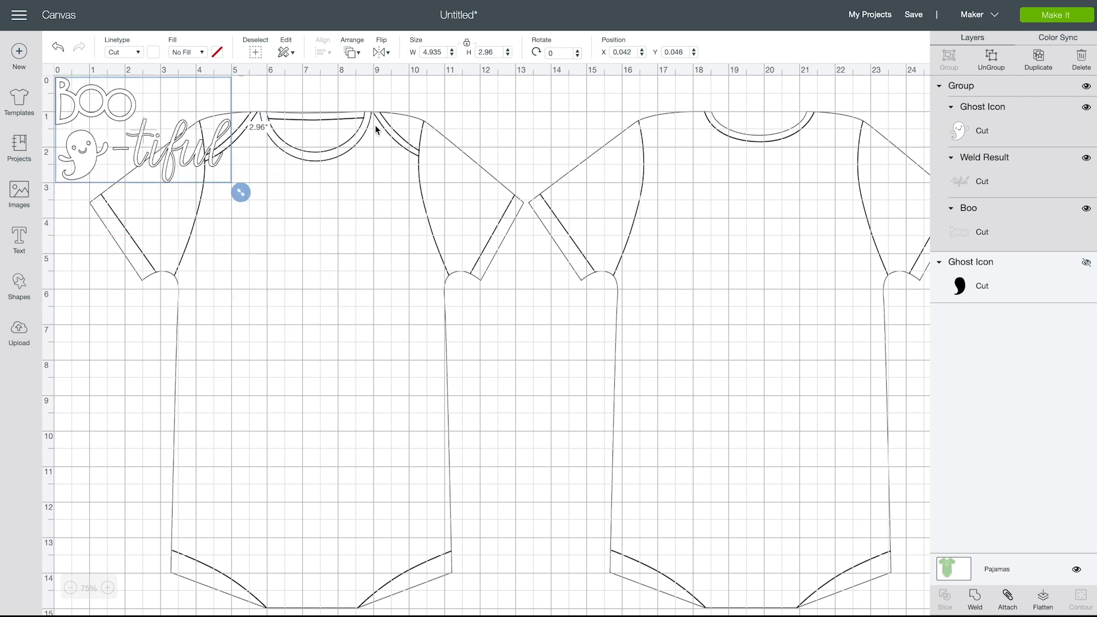
left_click_drag(182, 146, 181, 146)
left_click_drag(240, 192, 294, 223)
left_click(212, 279)
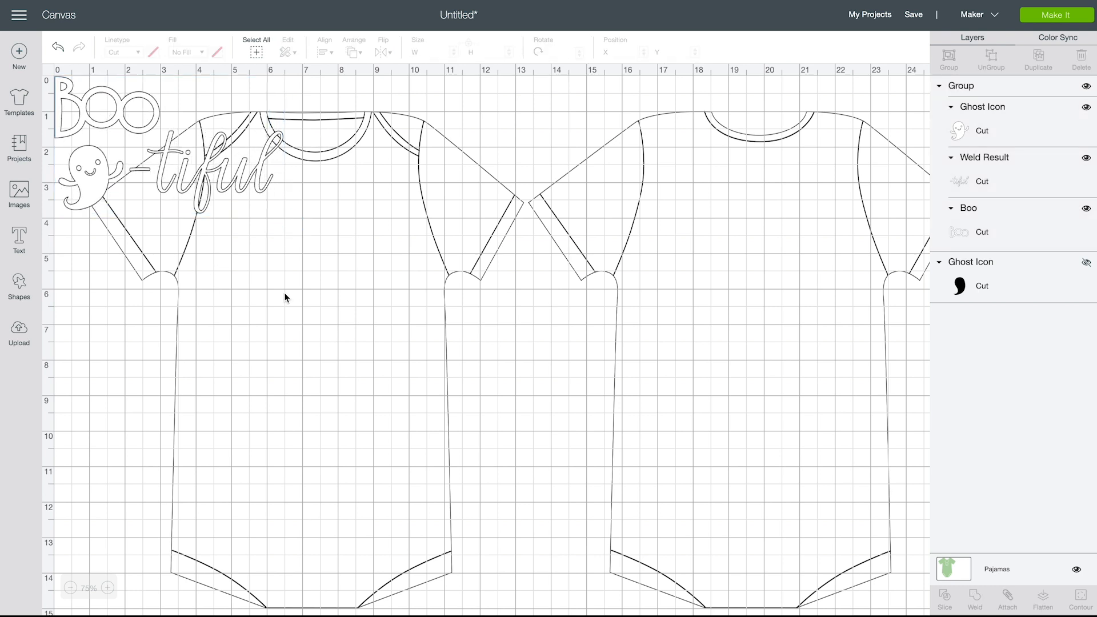
left_click_drag(204, 178, 350, 321)
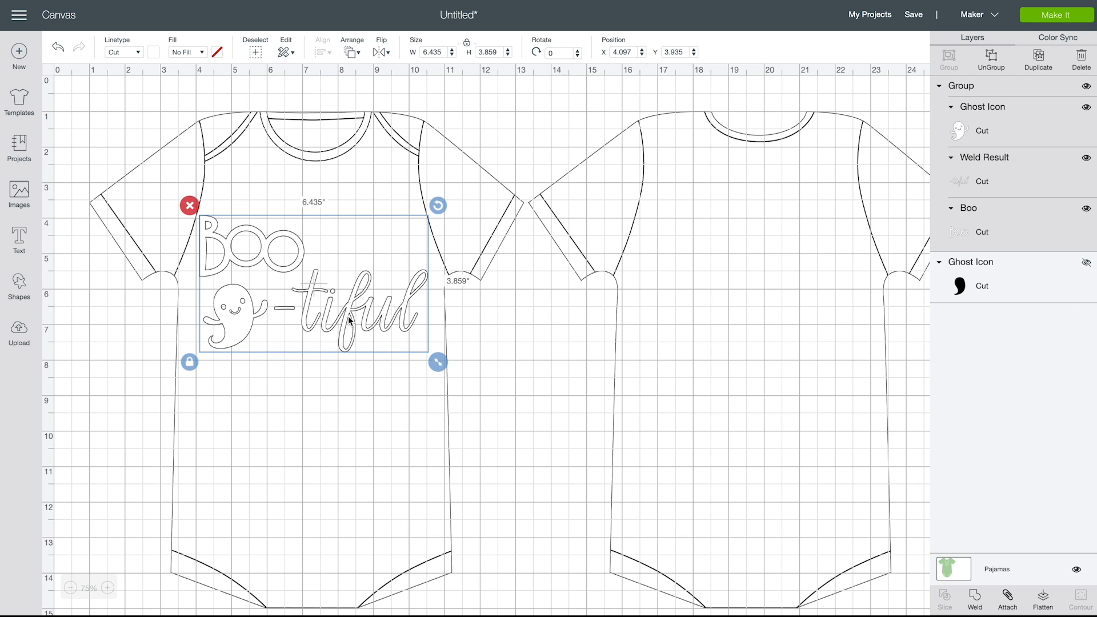
Try the design at about 5.44 × 3.26 inches, on the lower bodysuit front and on the chest at about X 4.60, Y 3.68
left_click_drag(384, 304, 238, 166)
left_click_drag(294, 224, 260, 224)
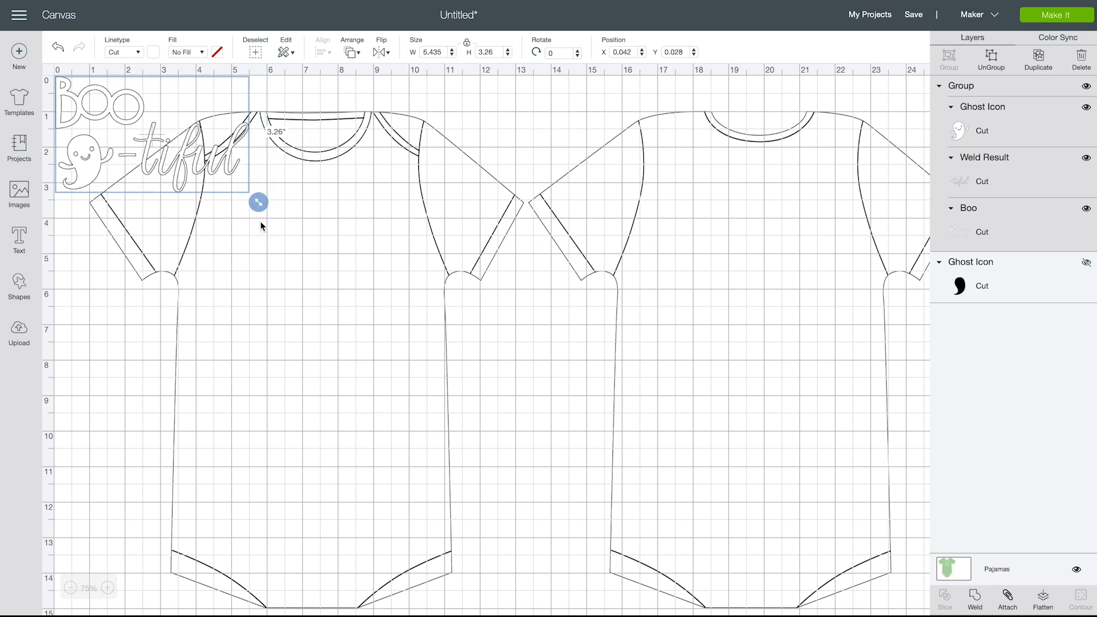
left_click(180, 263)
left_click_drag(146, 156, 311, 460)
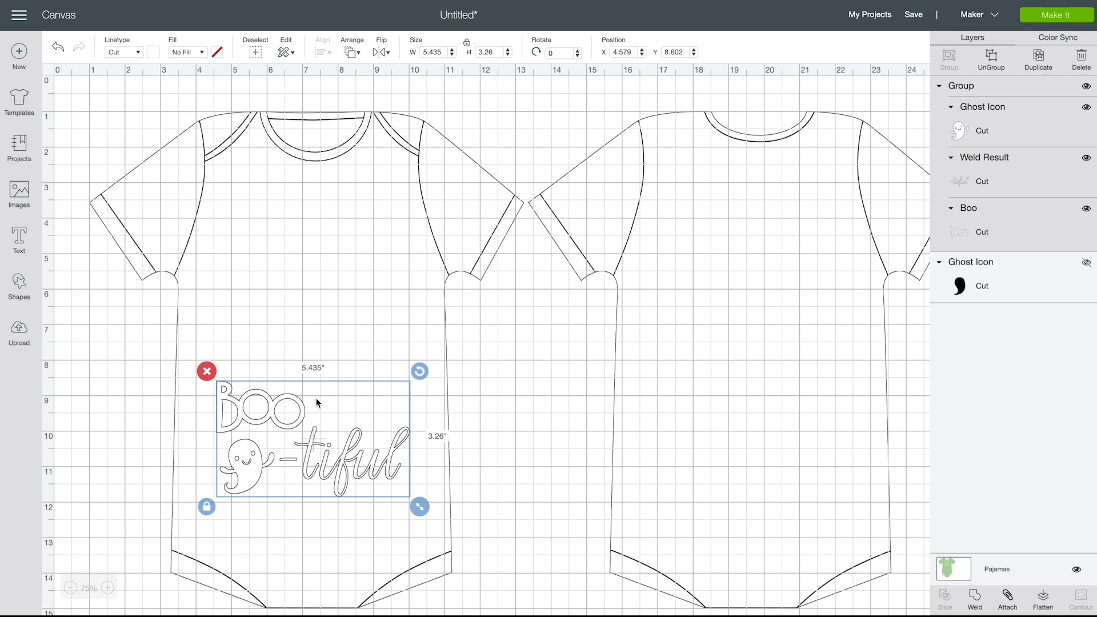
left_click_drag(328, 469, 329, 297)
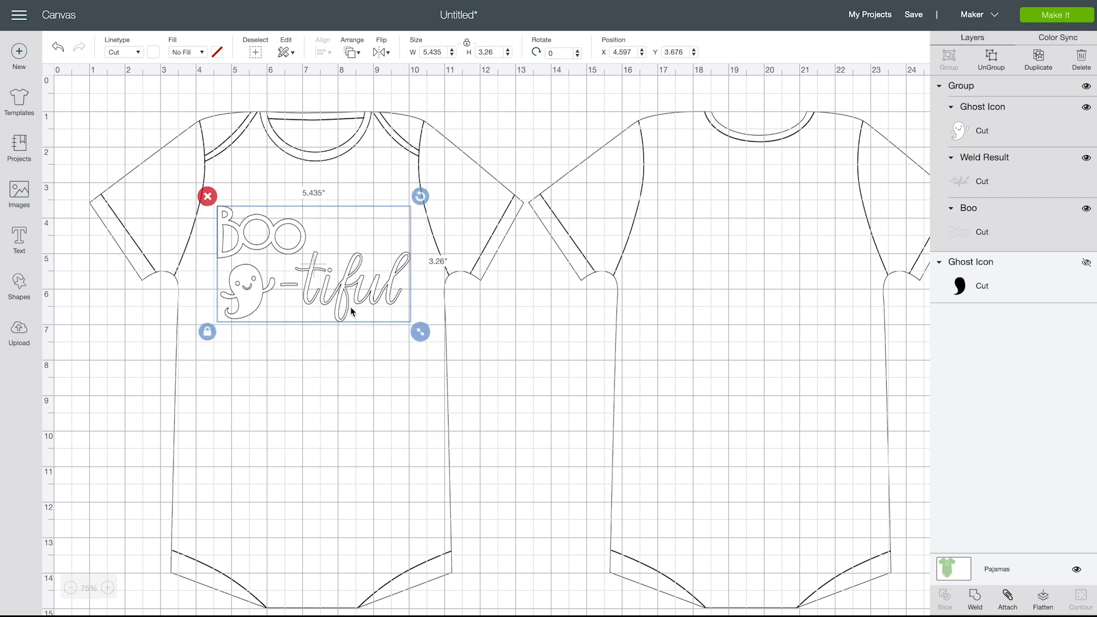
Scale the grouped design down to about 4.92 × 2.95 inches and center it on the chest at about X 4.91, Y 3.77
left_click_drag(422, 335, 403, 334)
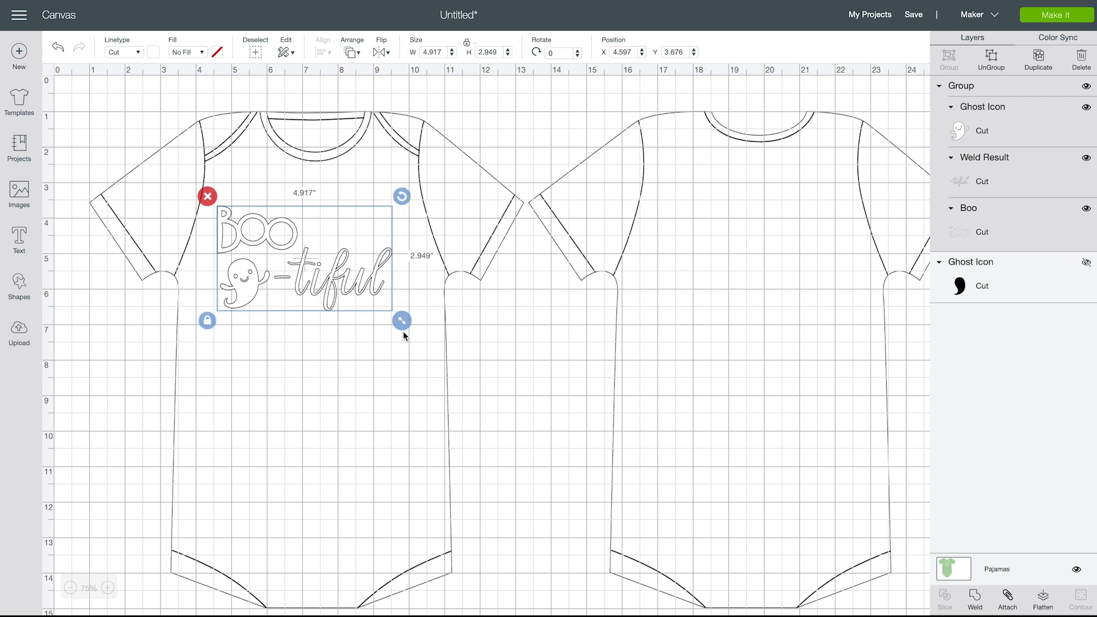
mouse_move(327, 288)
left_mouse_down()
mouse_move(270, 274)
mouse_move(160, 189)
mouse_move(172, 172)
mouse_move(152, 162)
mouse_move(163, 164)
mouse_move(220, 291)
mouse_move(338, 297)
left_mouse_up()
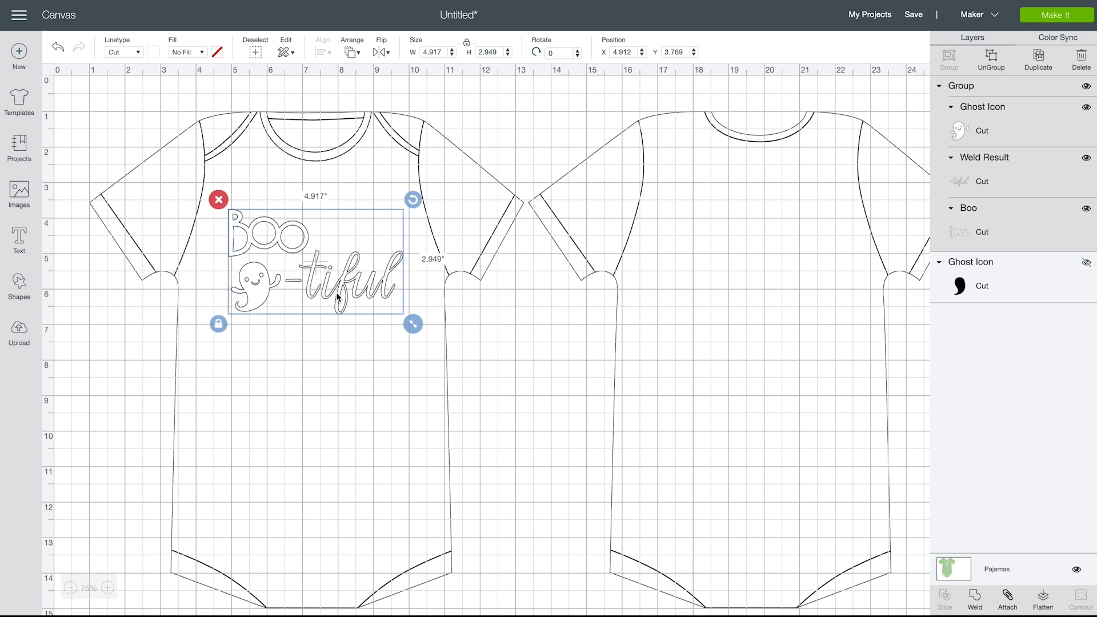
left_click(343, 418)
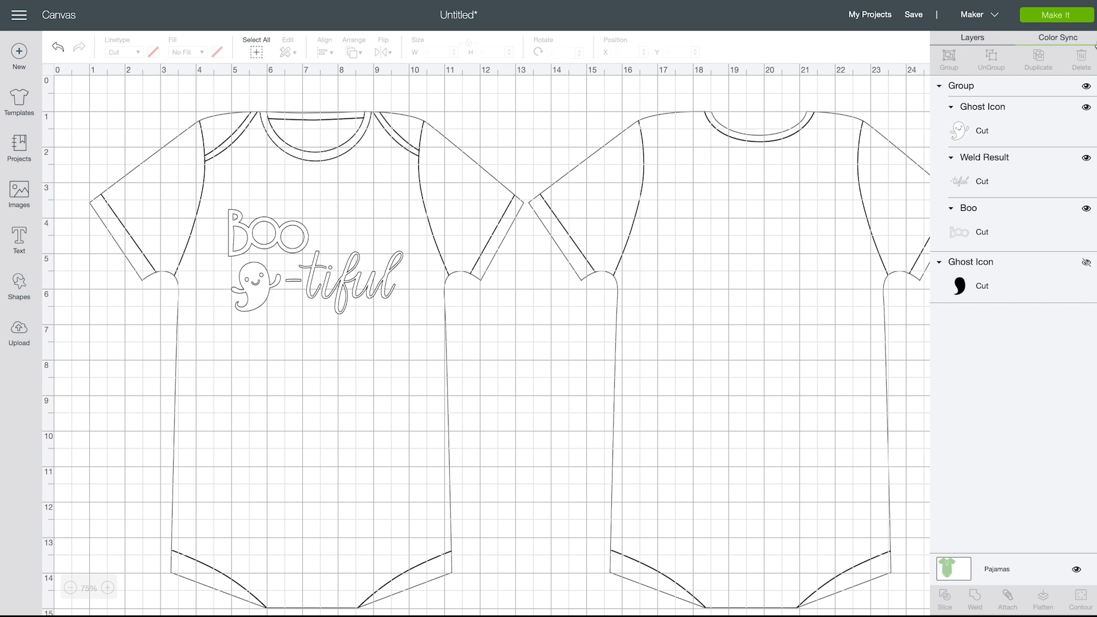
Preview how the design pieces are laid out on the cutting mat, and return to the canvas
left_click(1055, 16)
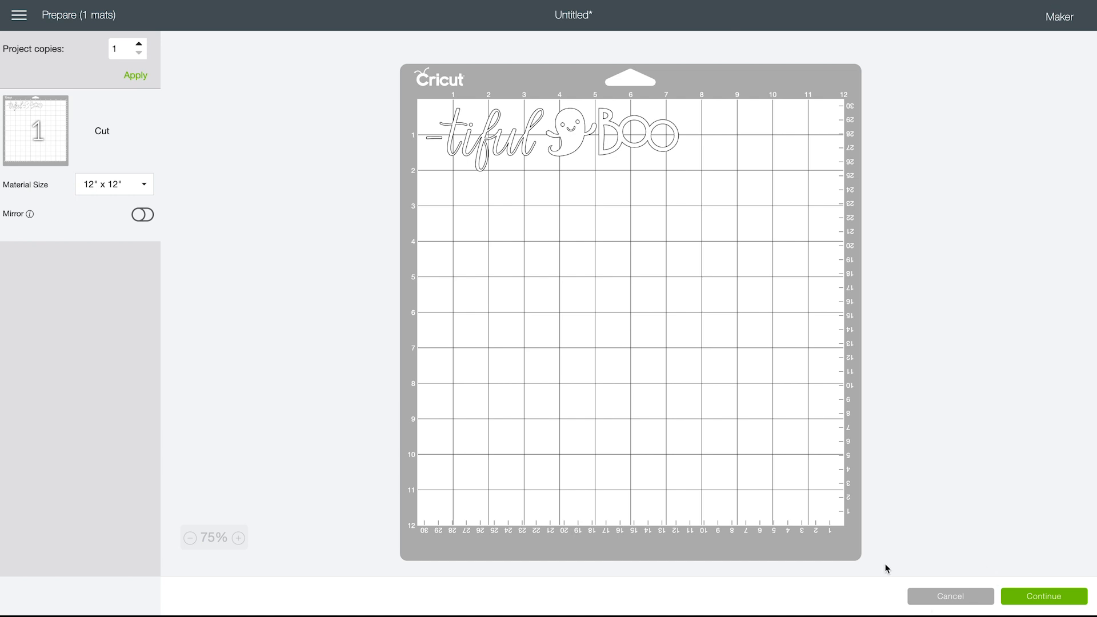
left_click(943, 596)
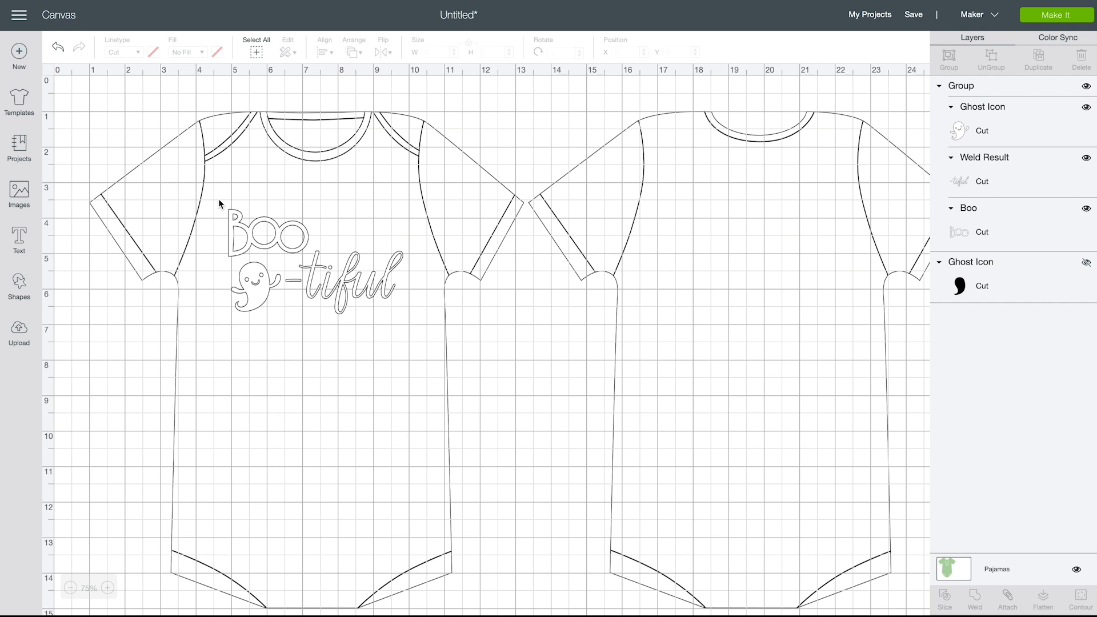
Move the grouped design slightly up and left to about X 4.84, Y 3.55, and attach its pieces so they keep their arrangement
left_click_drag(256, 233, 223, 225)
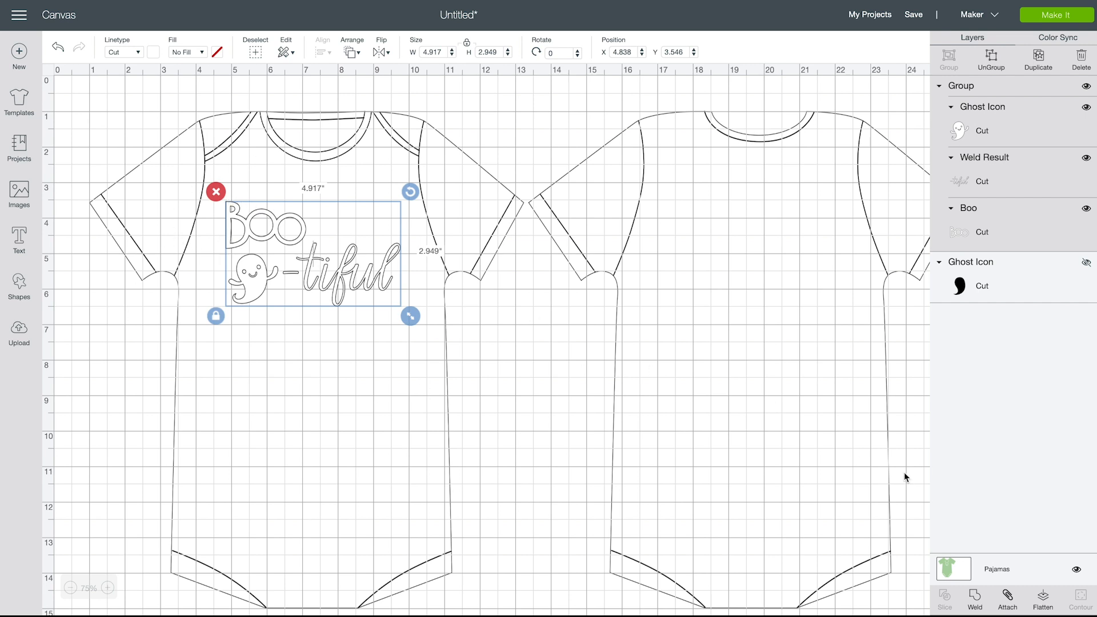
left_click(1008, 601)
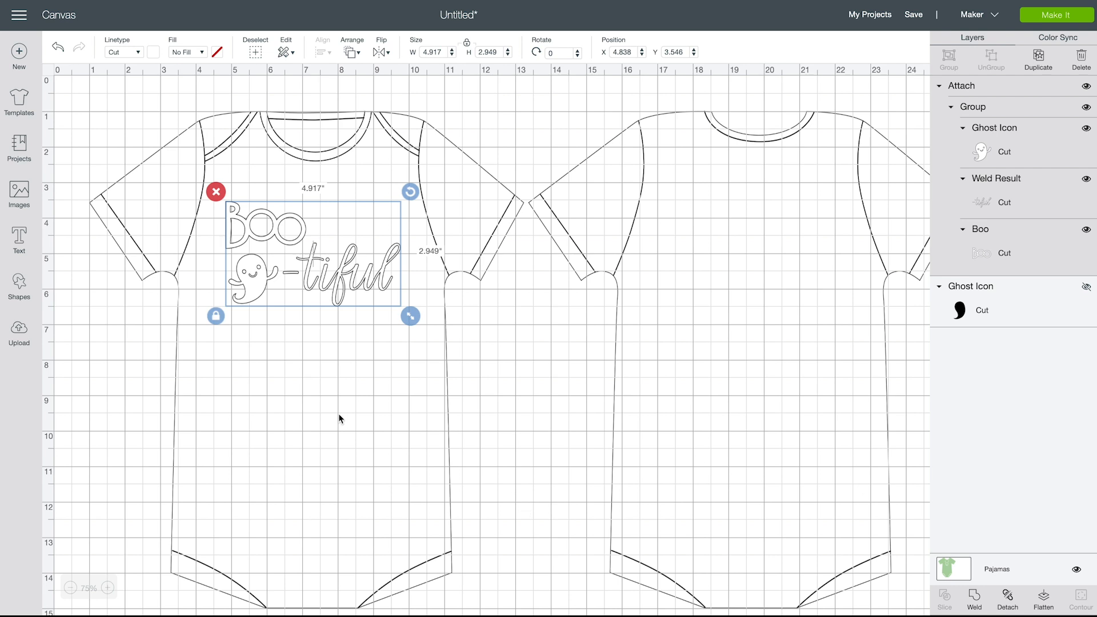
left_click(276, 447)
Send the attached design to the cutting mat preparation and turn on mirroring for the mat
left_click(1068, 20)
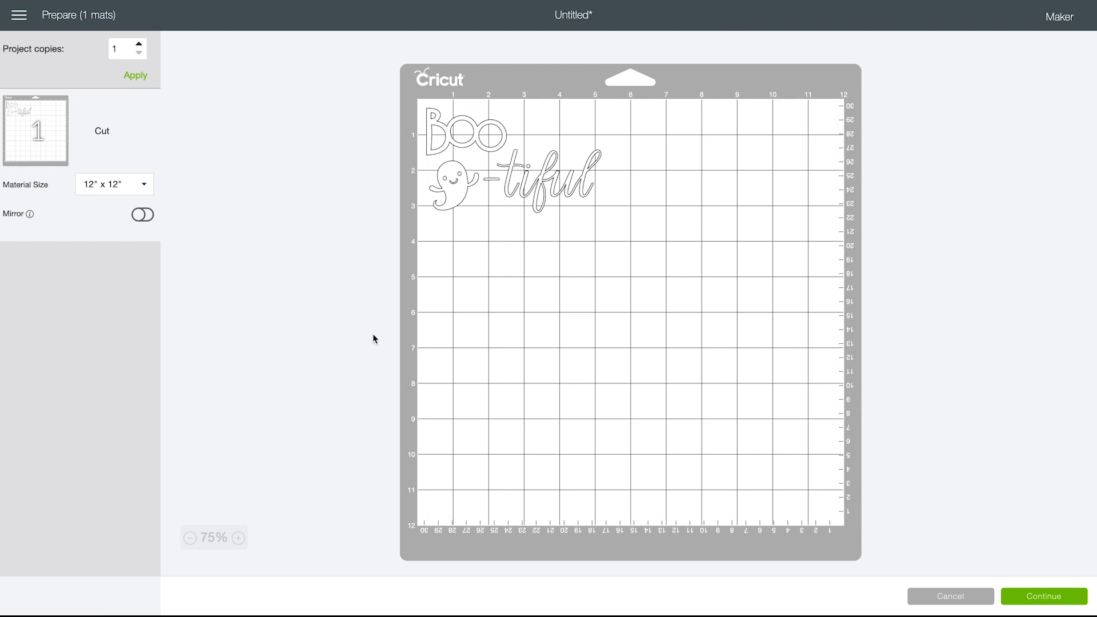
left_click(143, 216)
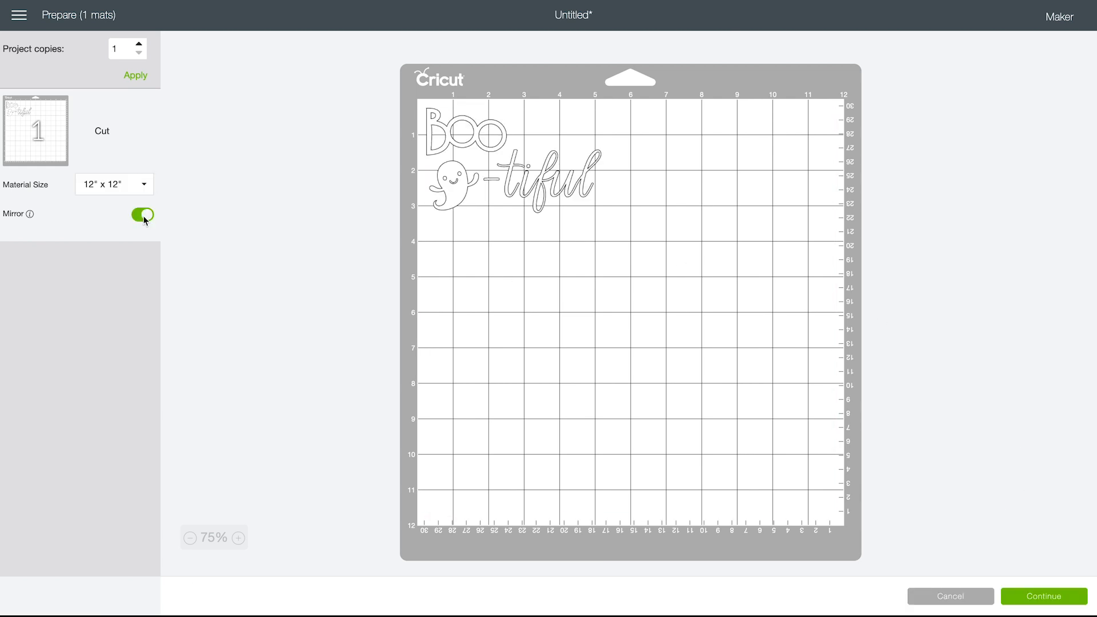